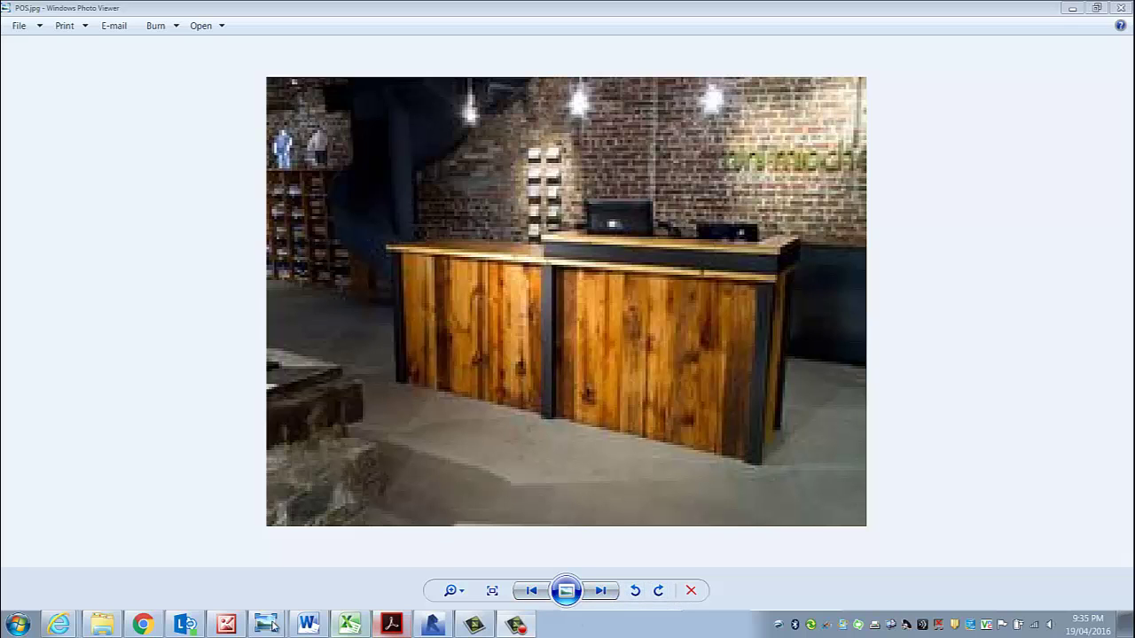
# - Compare POS.jpg with POS sketch.jpg in Photo Viewer, then minimize it to reveal Revit
pyautogui.moveTo(266, 624)
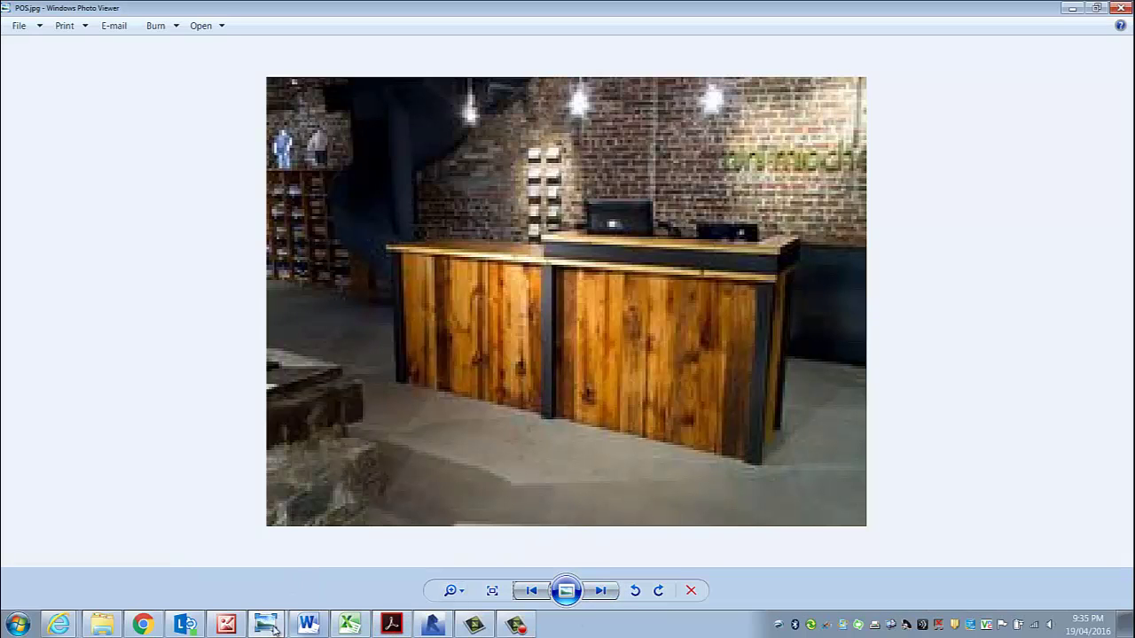
pyautogui.rightClick(266, 624)
pyautogui.click(266, 624)
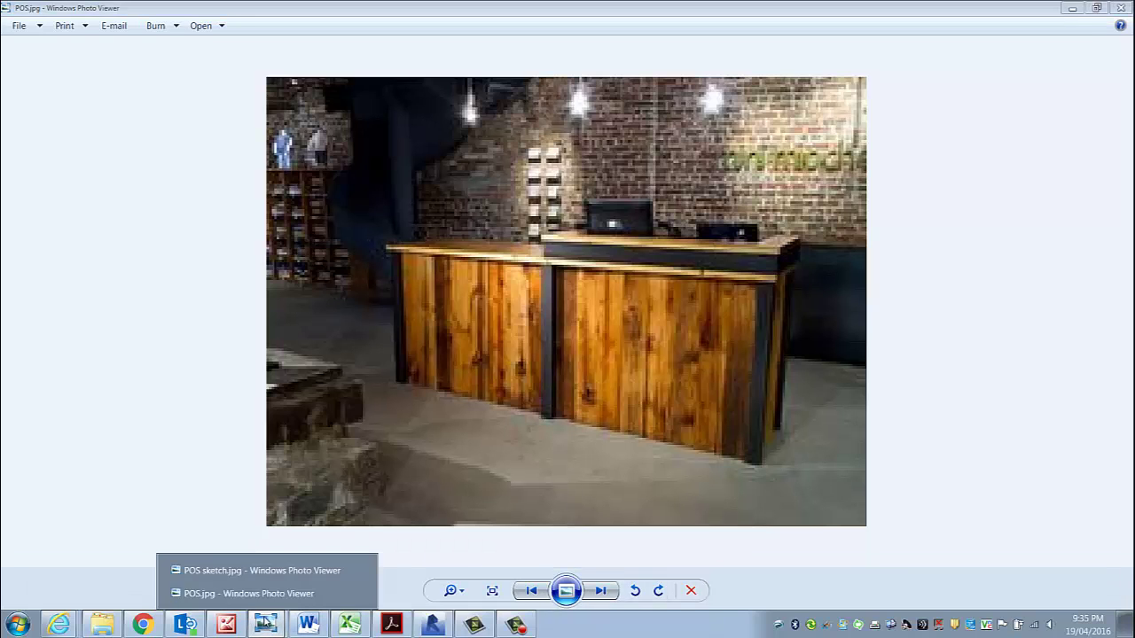
pyautogui.click(274, 574)
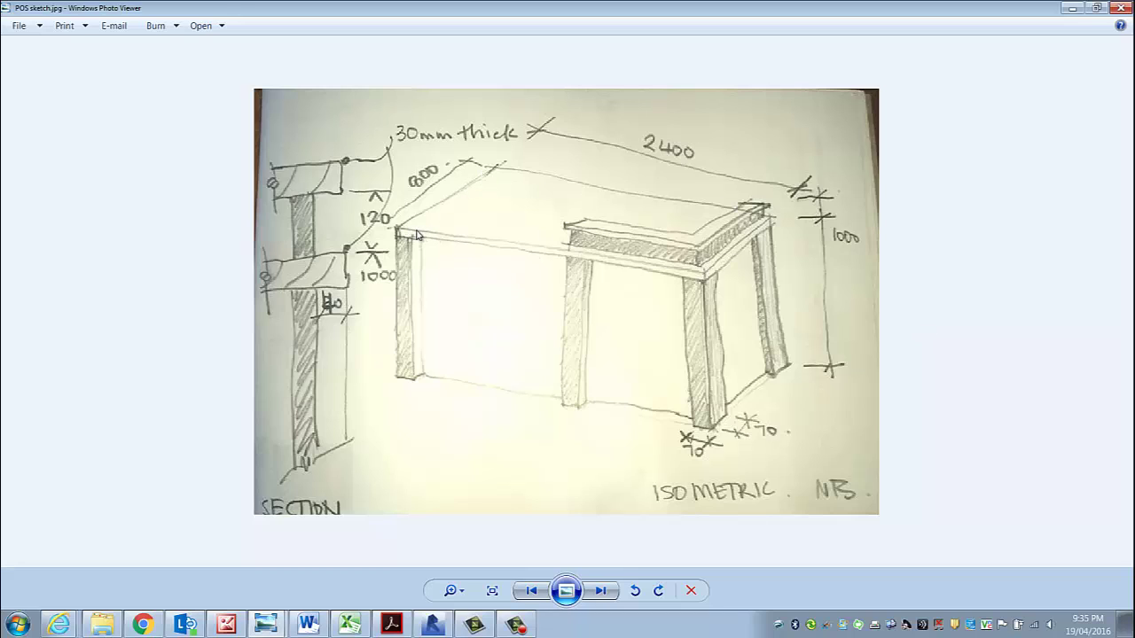
pyautogui.moveTo(265, 625)
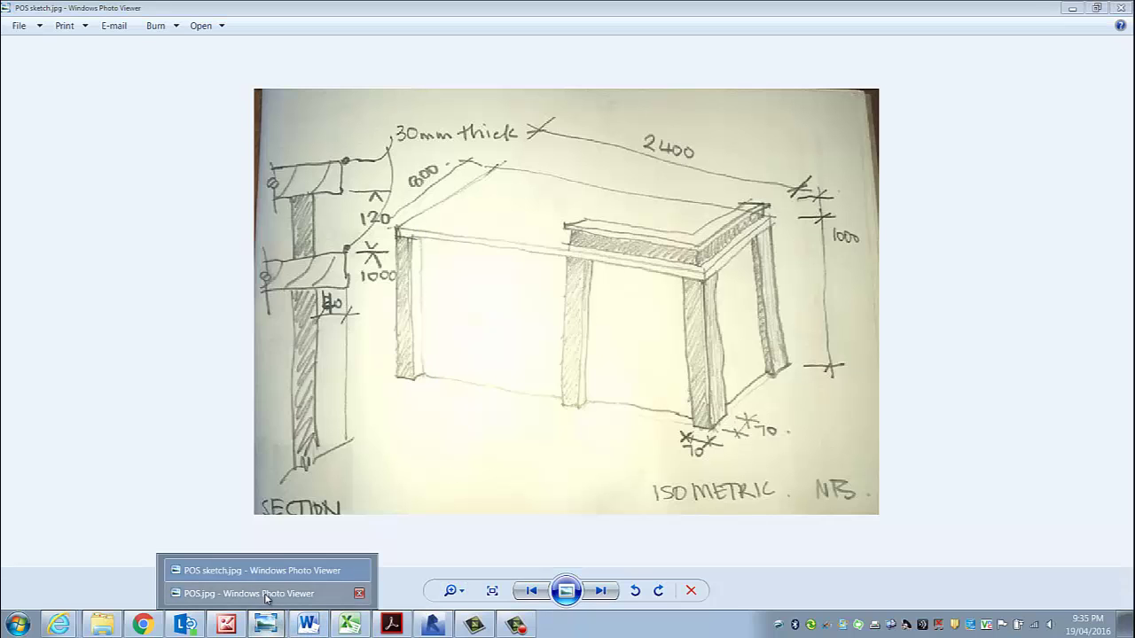
pyautogui.click(248, 593)
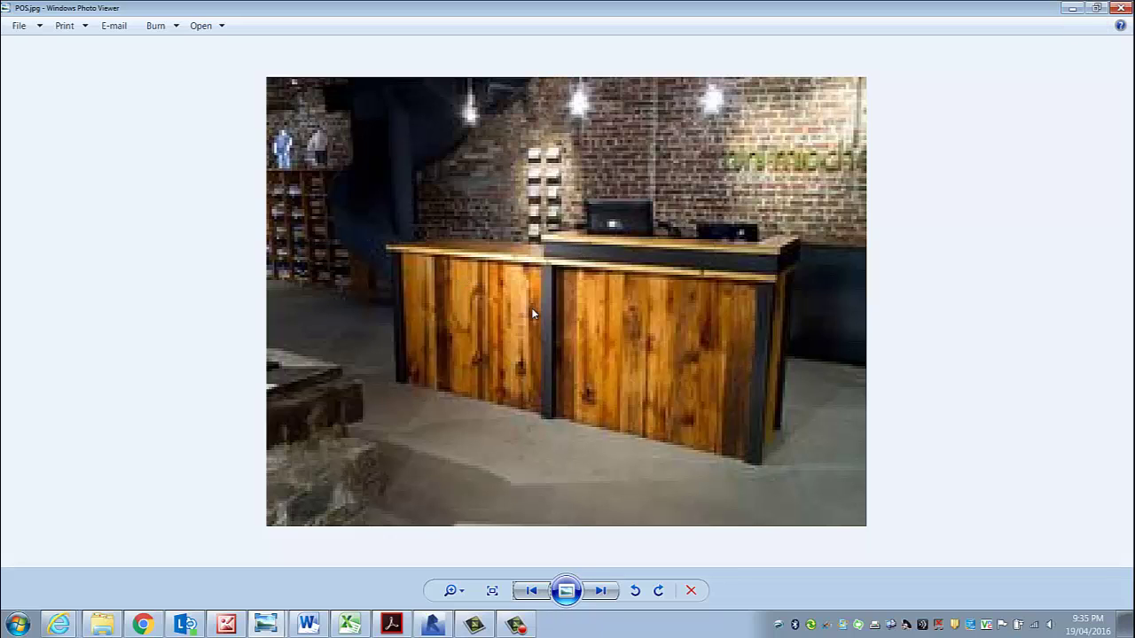
pyautogui.click(1073, 8)
pyautogui.click(1073, 9)
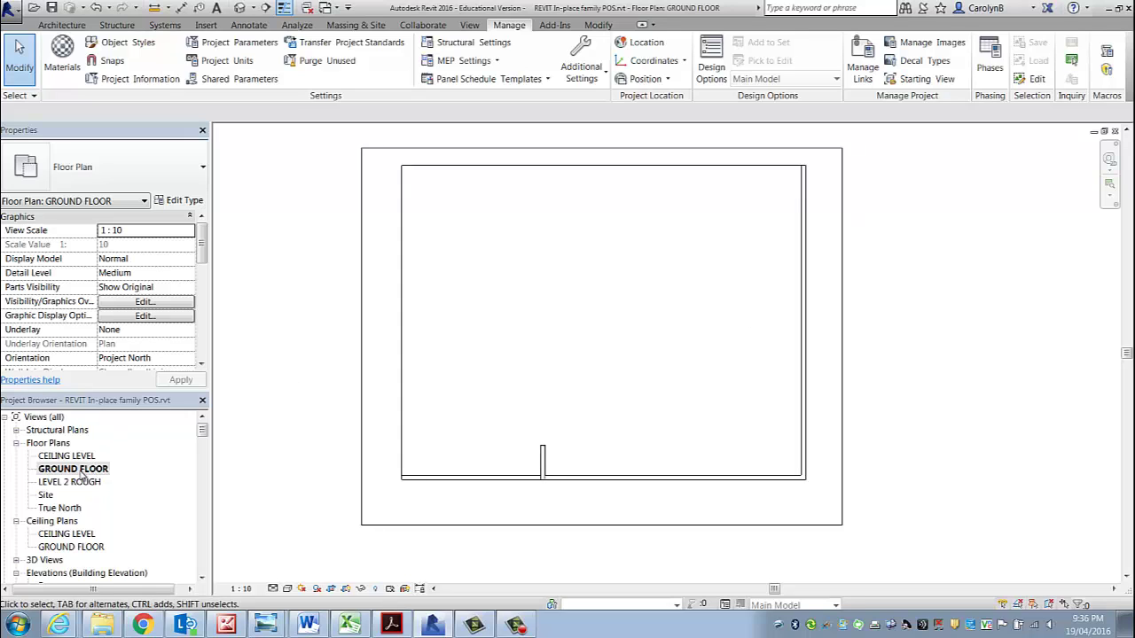
# - Create a Model In-Place Casework family named RECEPTION DESK, without saving the project
pyautogui.click(62, 25)
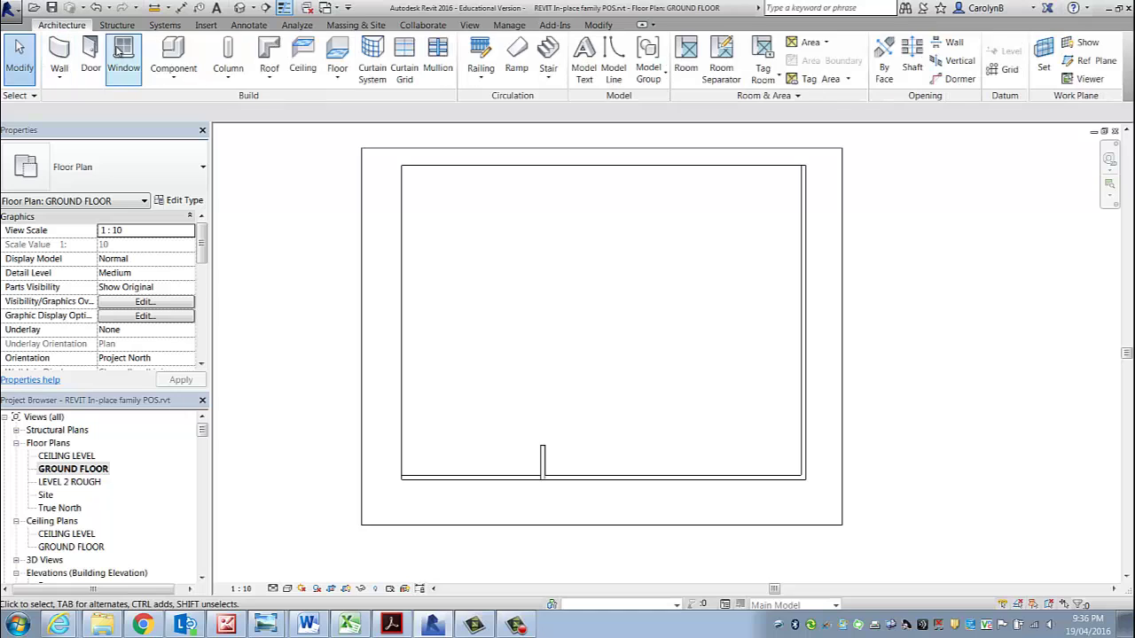
pyautogui.click(181, 77)
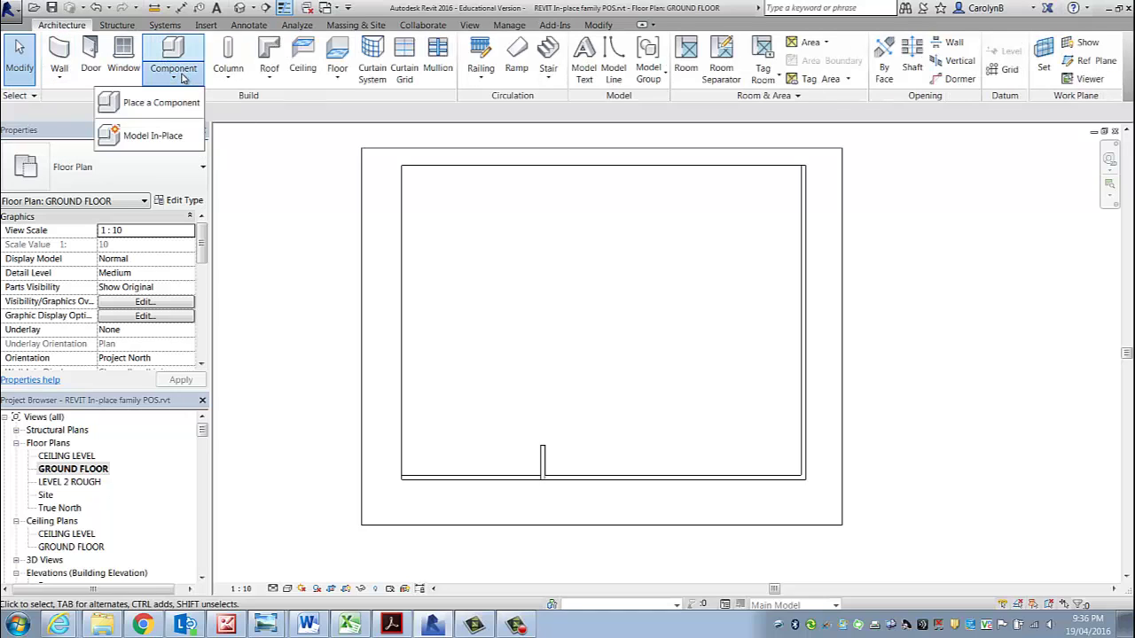
pyautogui.click(166, 138)
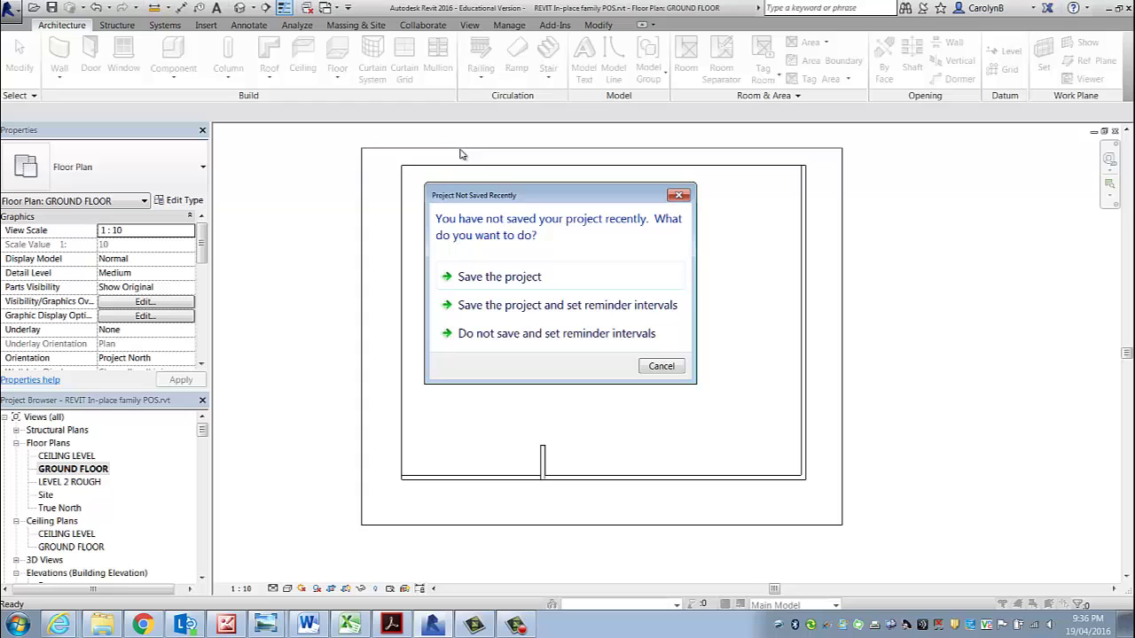
pyautogui.click(662, 366)
pyautogui.click(325, 155)
pyautogui.click(401, 413)
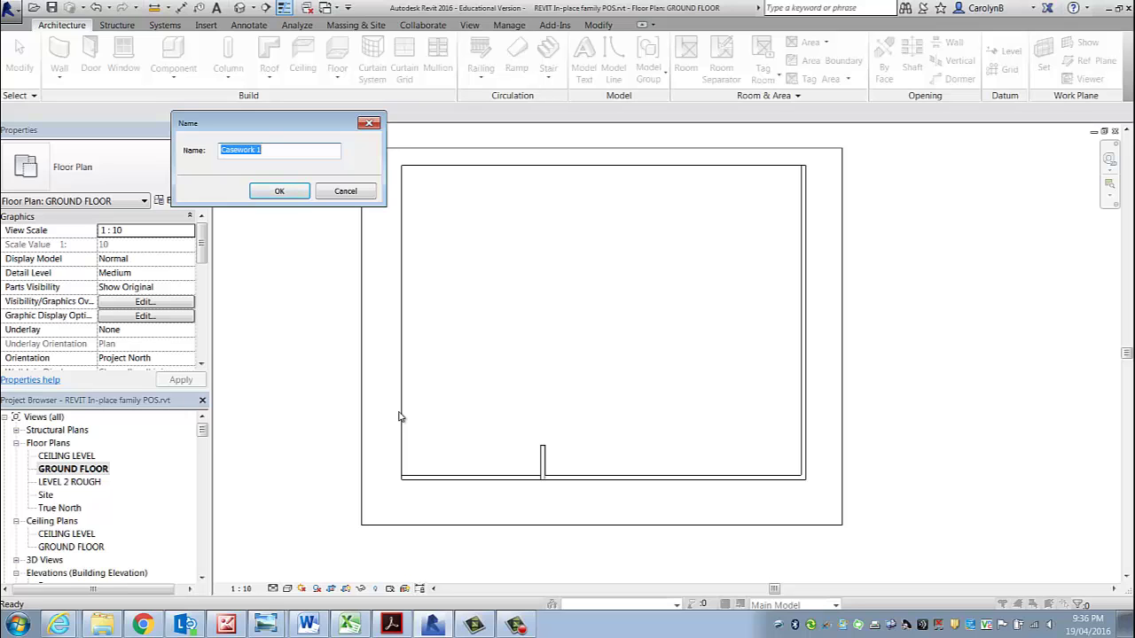
pyautogui.write('RECEPTION DESK')
pyautogui.press('Return')
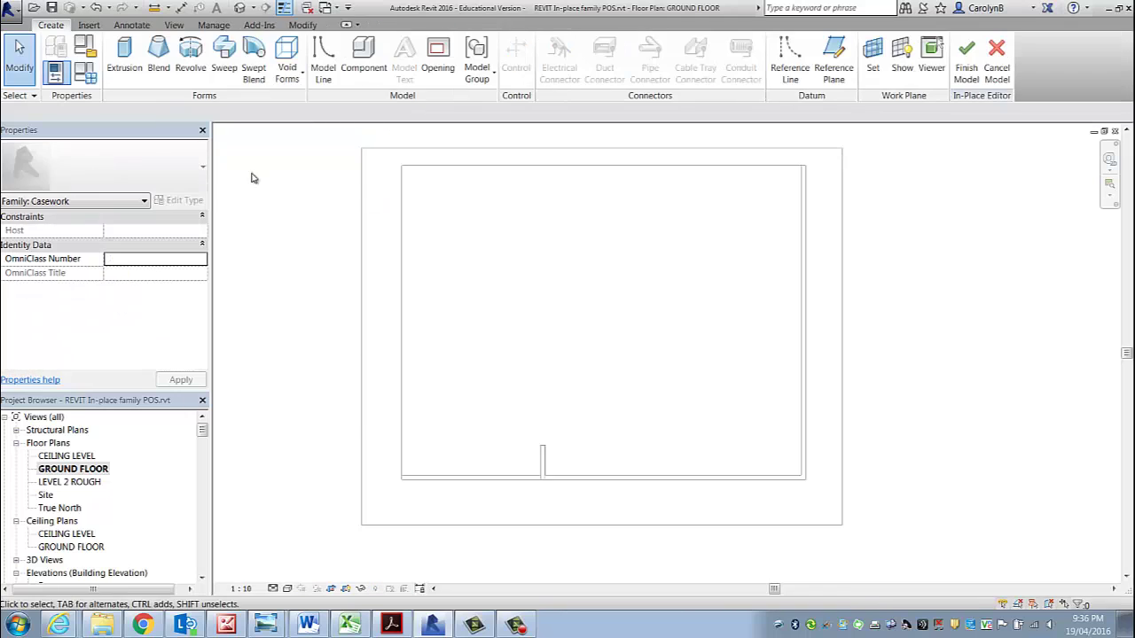
# - Start an extrusion and draw a 2400 by 900 rectangle above the wall stub
pyautogui.click(129, 75)
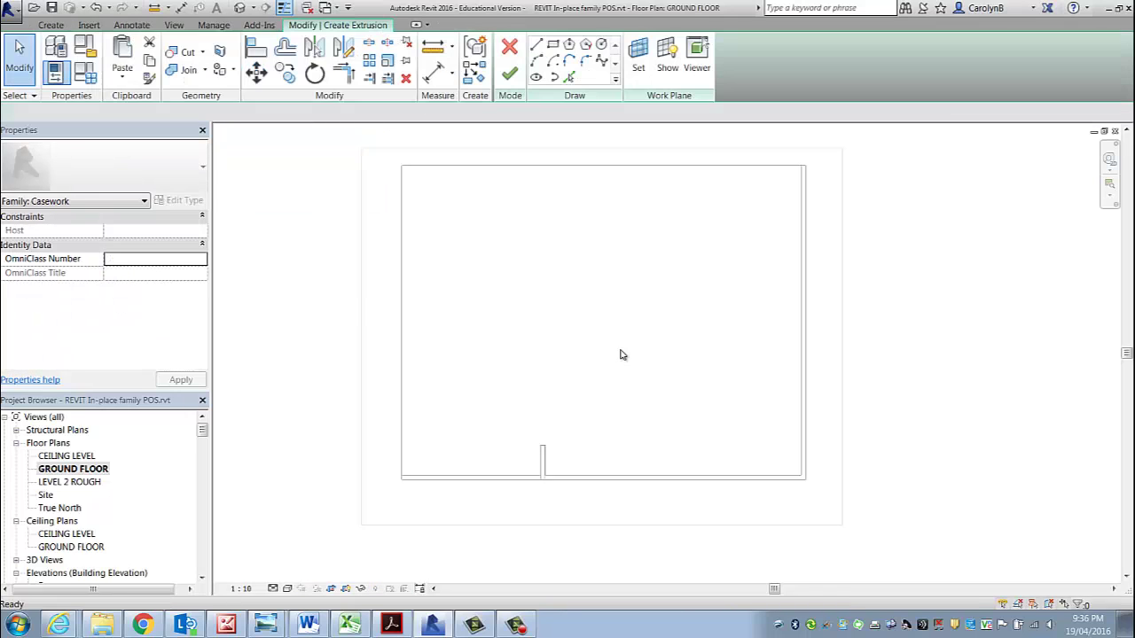
pyautogui.click(551, 46)
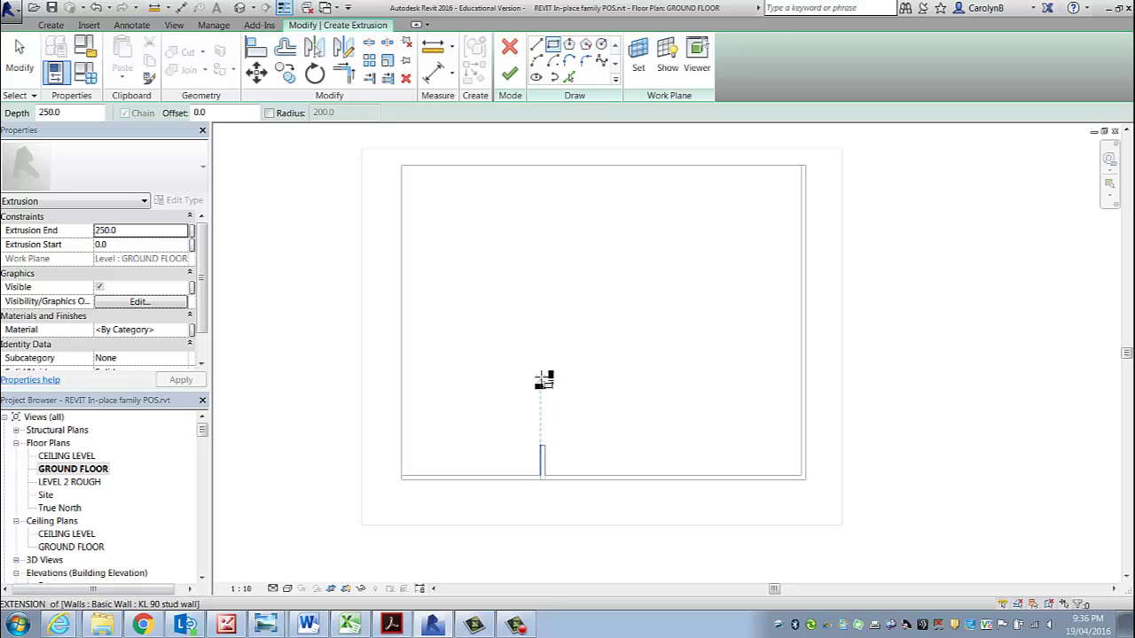
pyautogui.click(546, 365)
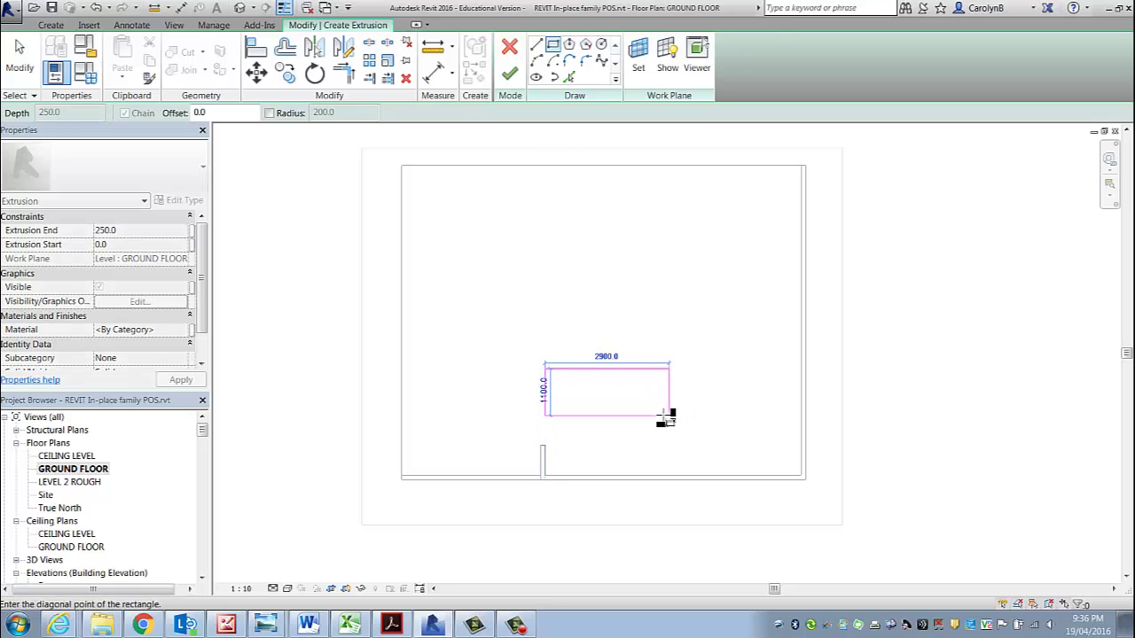
pyautogui.click(648, 407)
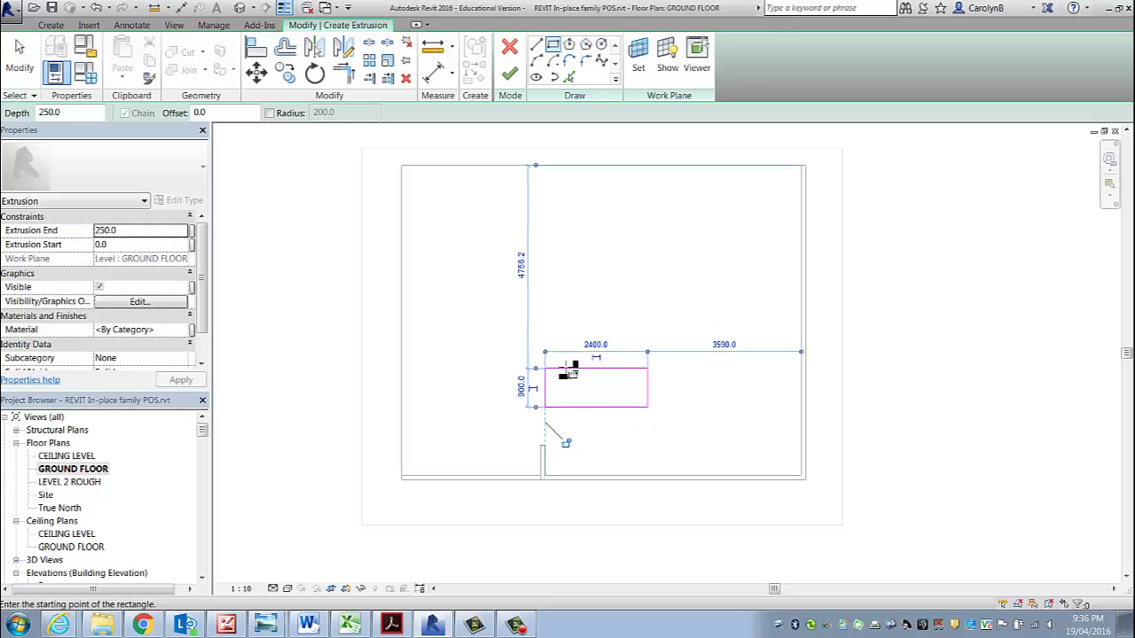
pyautogui.press('Escape')
pyautogui.press('Escape')
# - Change the rectangle's 900 depth dimension to 800
pyautogui.click(583, 407)
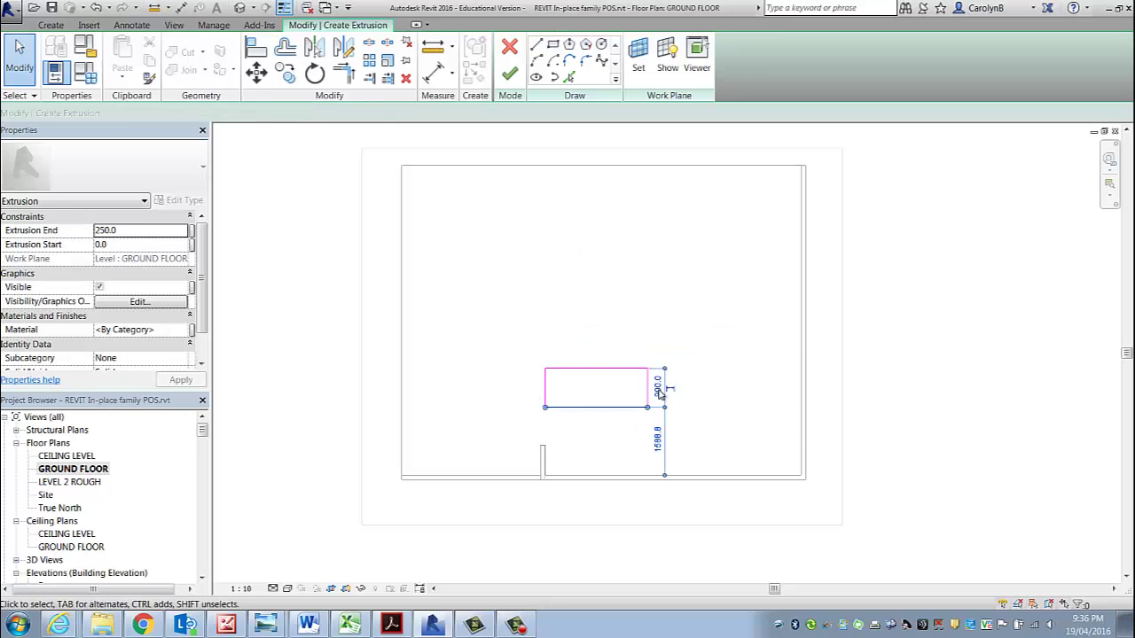
pyautogui.click(661, 396)
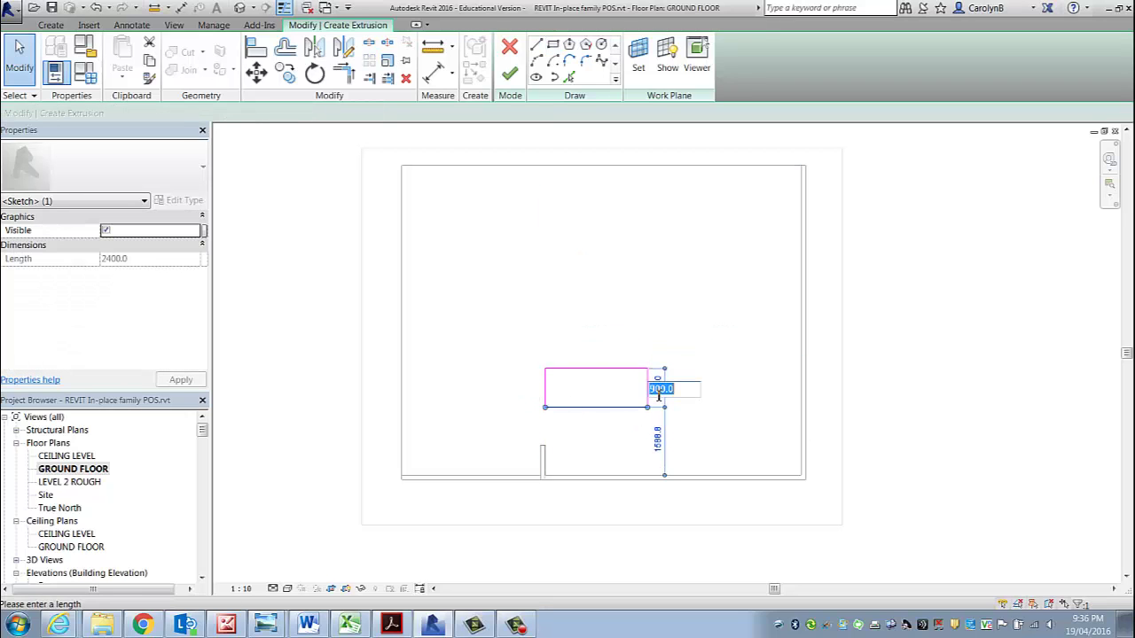
pyautogui.write('800')
pyautogui.press('Return')
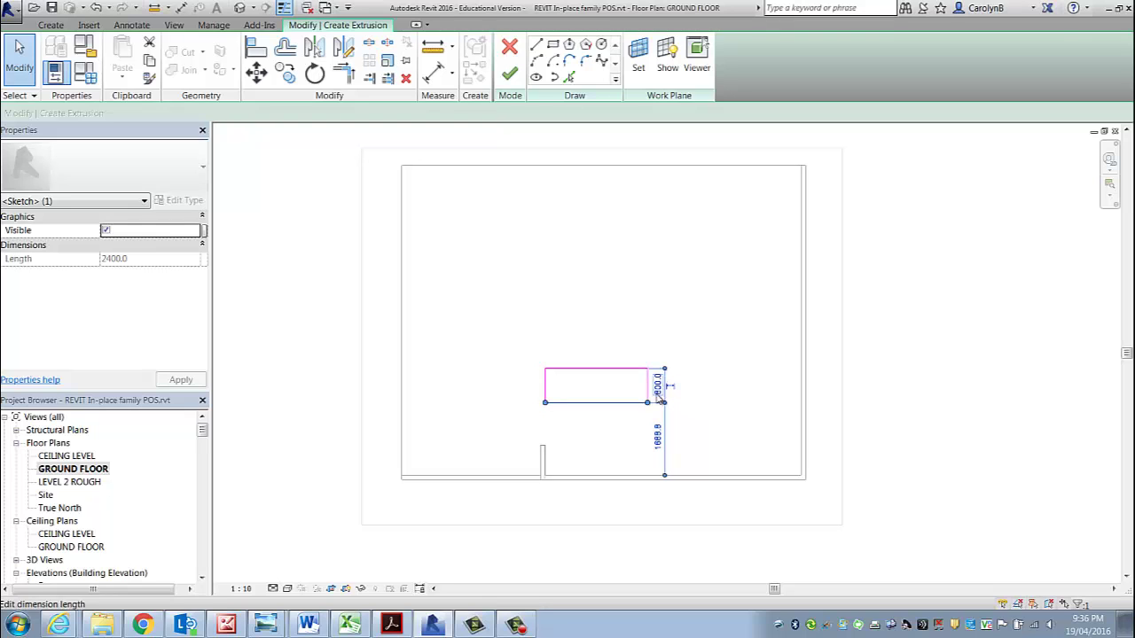
pyautogui.click(583, 435)
pyautogui.moveTo(582, 435); pyautogui.dragTo(518, 432, button='middle')
pyautogui.scroll(4, 518, 432)
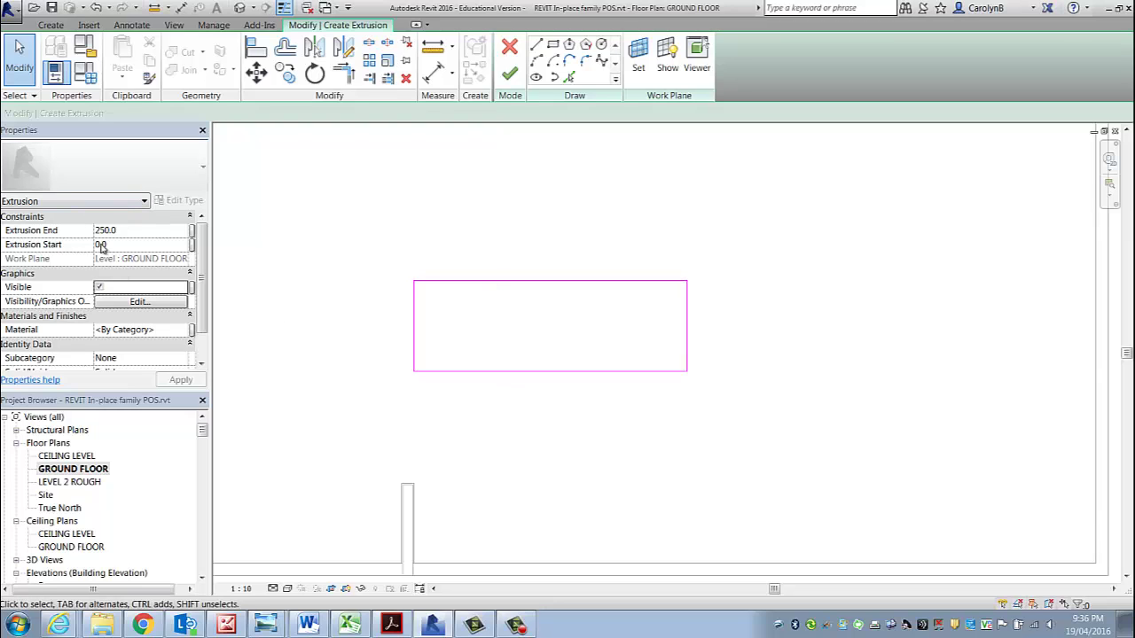
# - Set the extrusion end to 1000 and start to 970, checking the pencil sketch
pyautogui.click(142, 231)
pyautogui.write('1000')
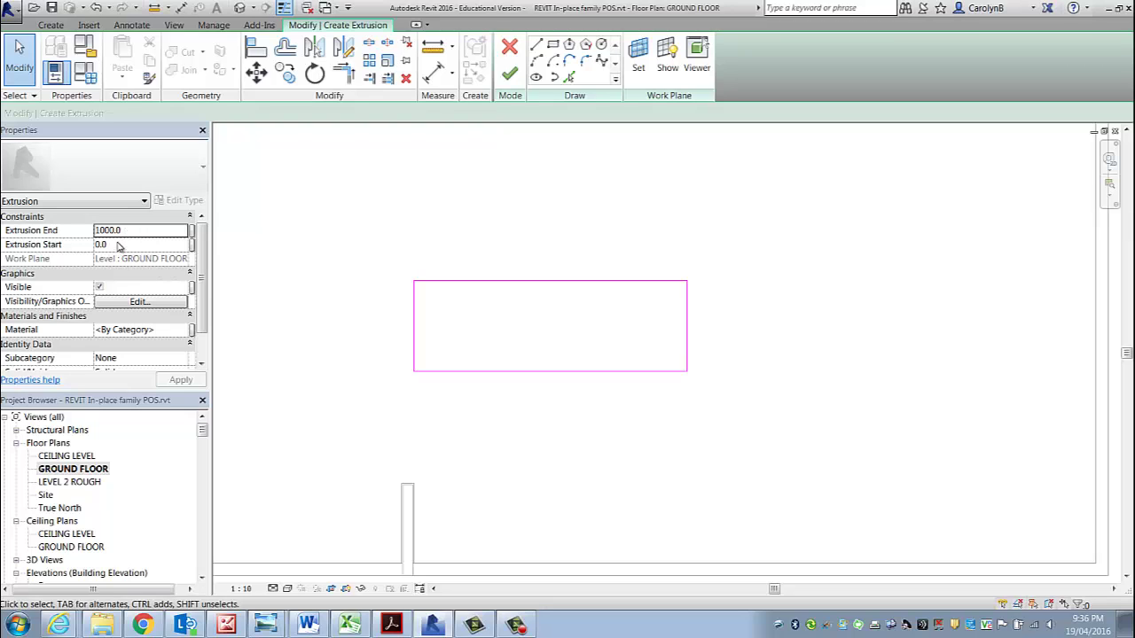
pyautogui.click(123, 246)
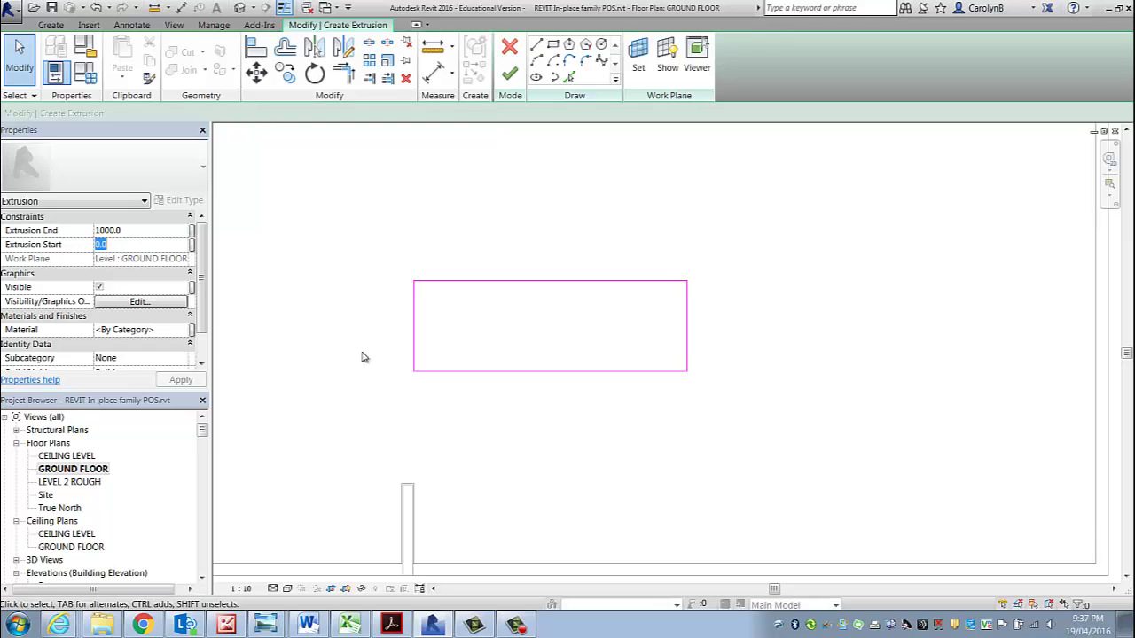
pyautogui.moveTo(393, 624)
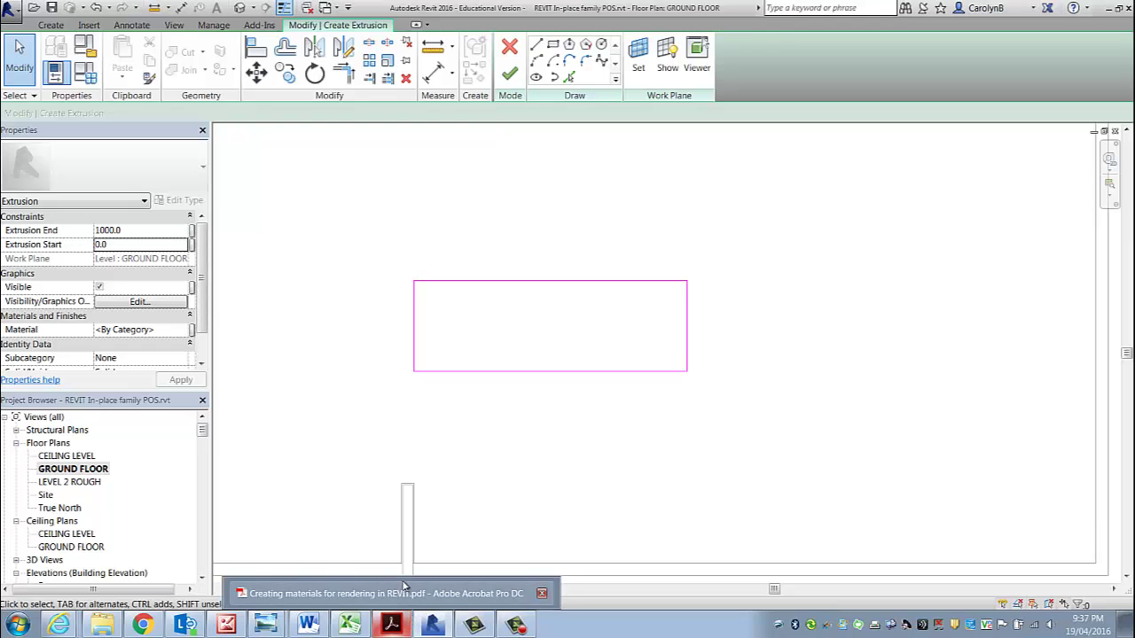
pyautogui.moveTo(266, 616)
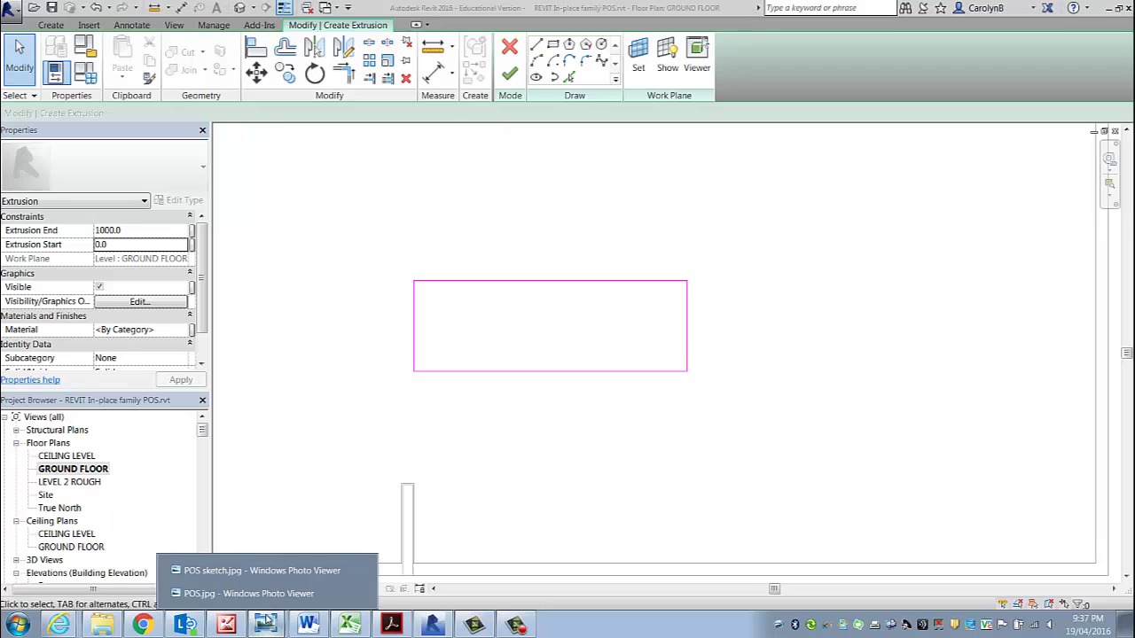
pyautogui.click(274, 575)
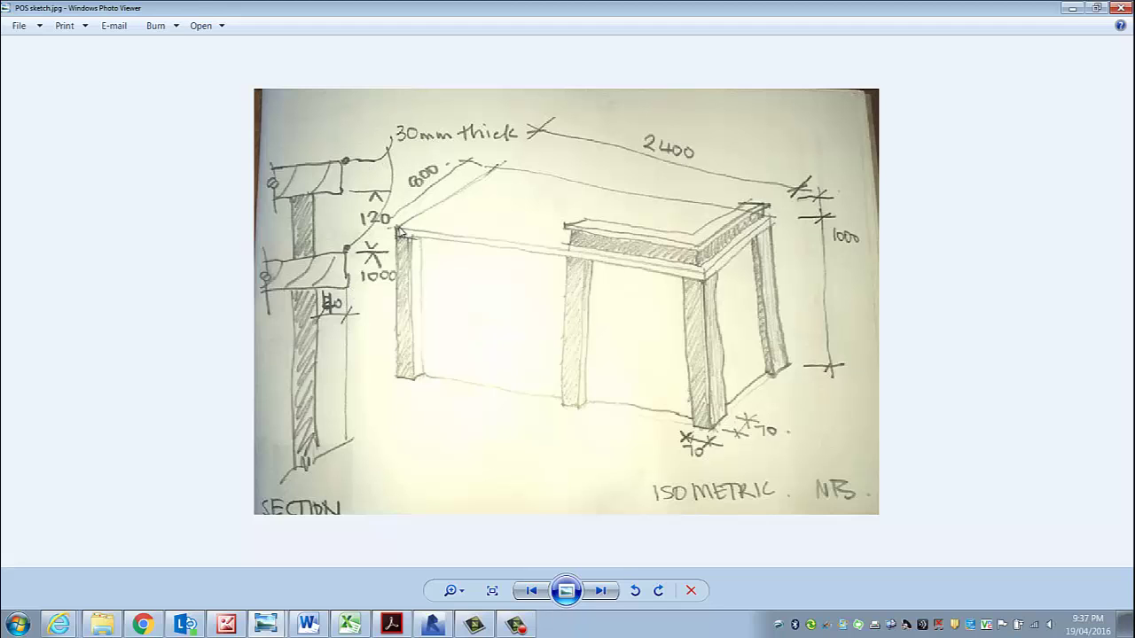
pyautogui.click(1072, 7)
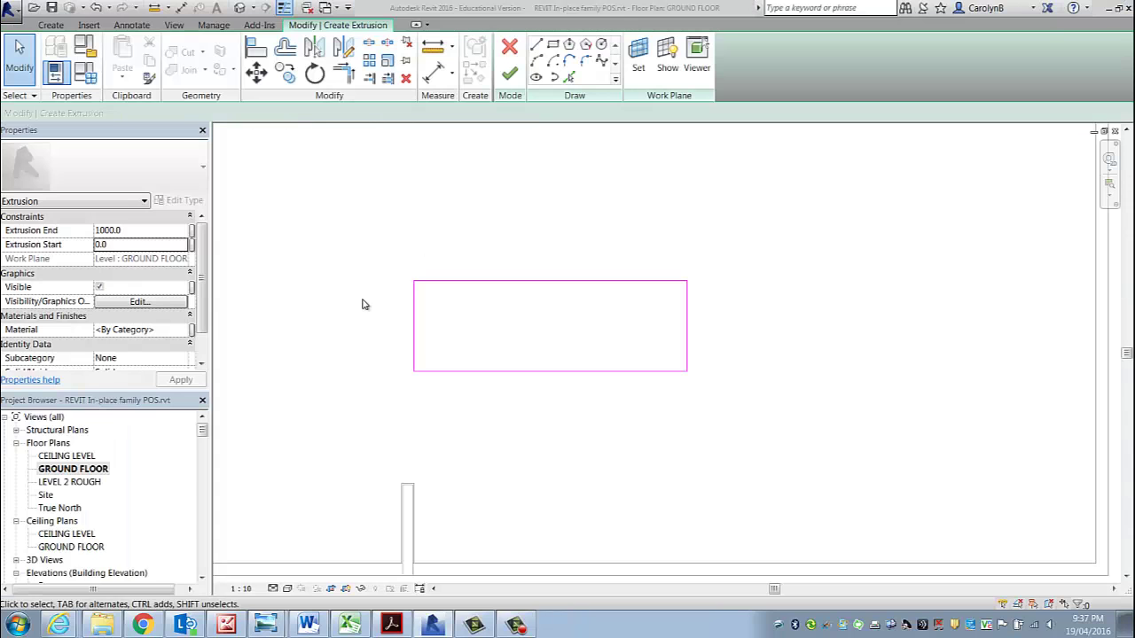
pyautogui.click(141, 243)
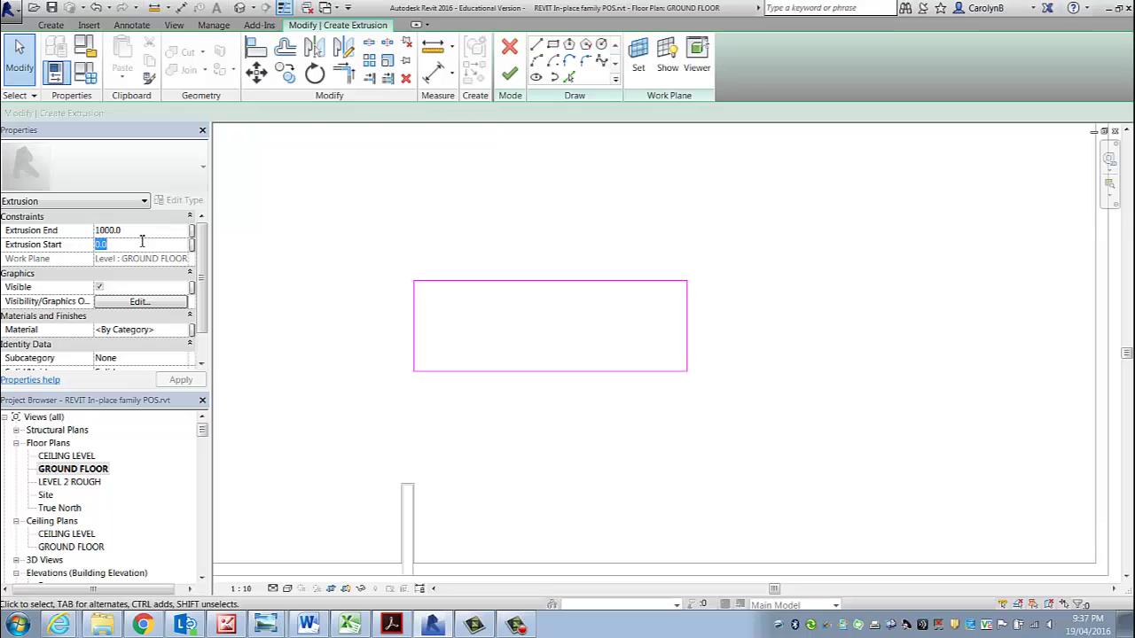
pyautogui.write('970')
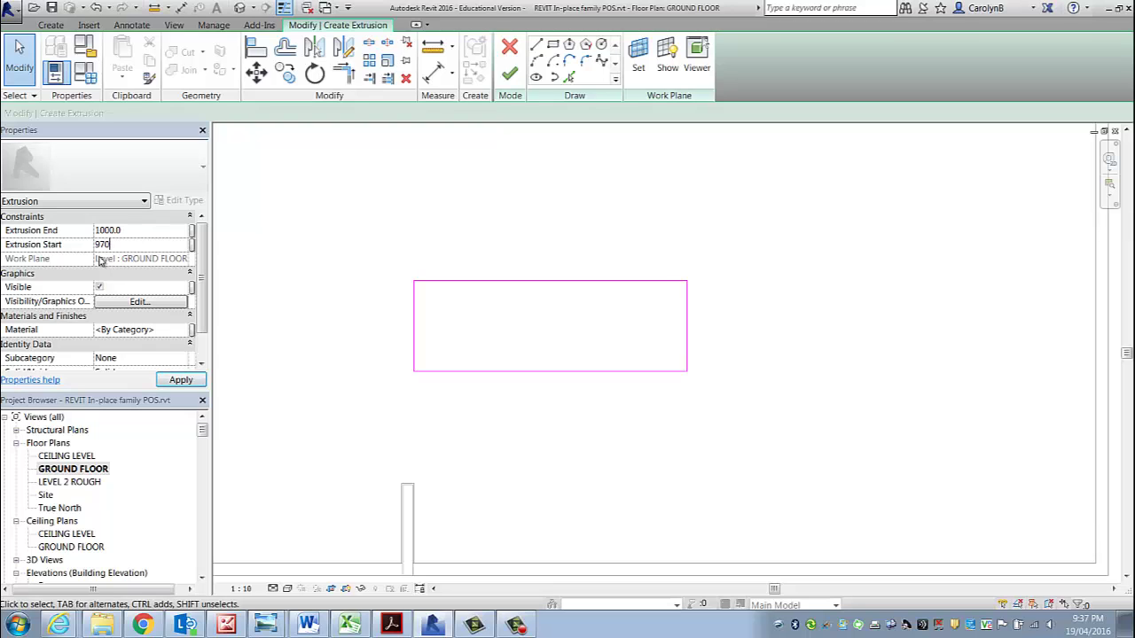
pyautogui.click(102, 259)
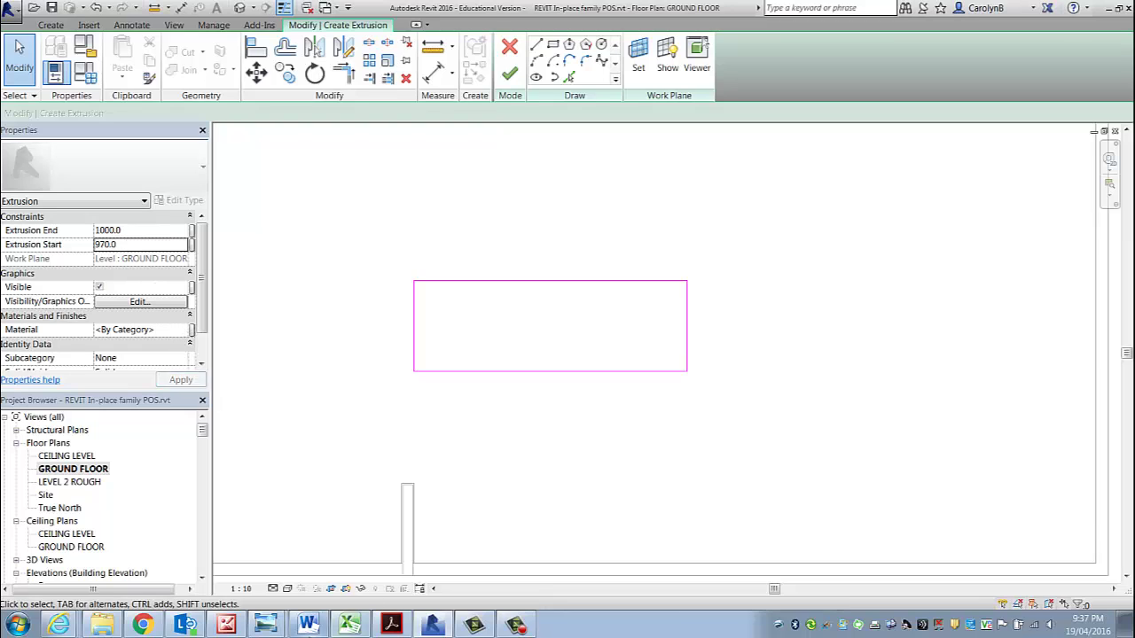
# - Glance at the desk photo, then bring up the extrusion's Material Browser
pyautogui.moveTo(266, 625)
pyautogui.click(272, 594)
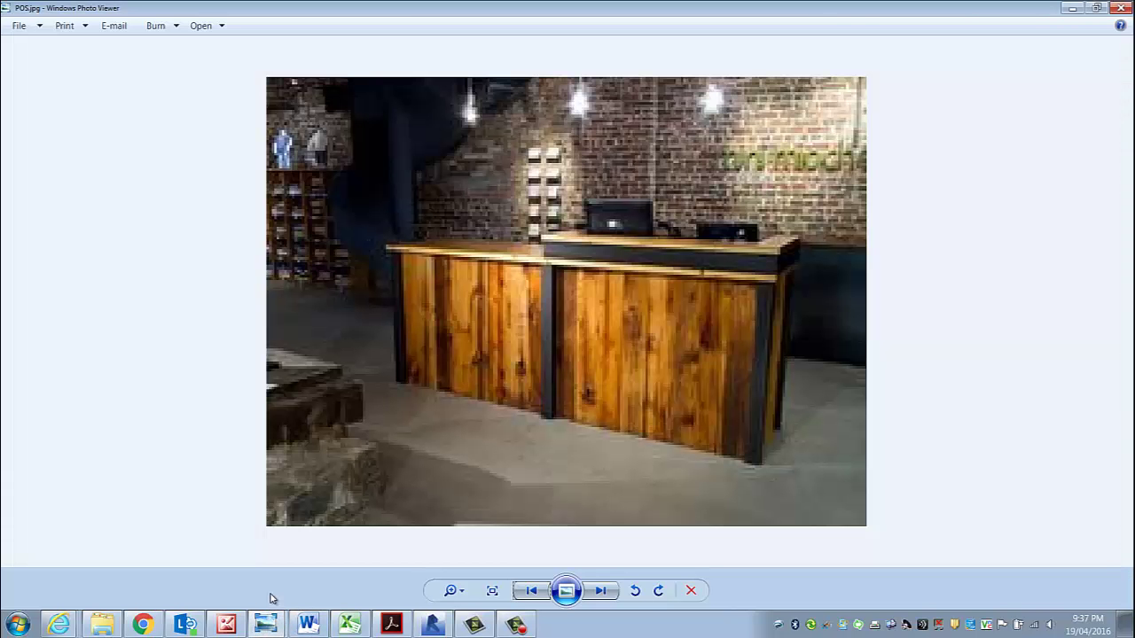
pyautogui.click(1072, 8)
pyautogui.click(183, 329)
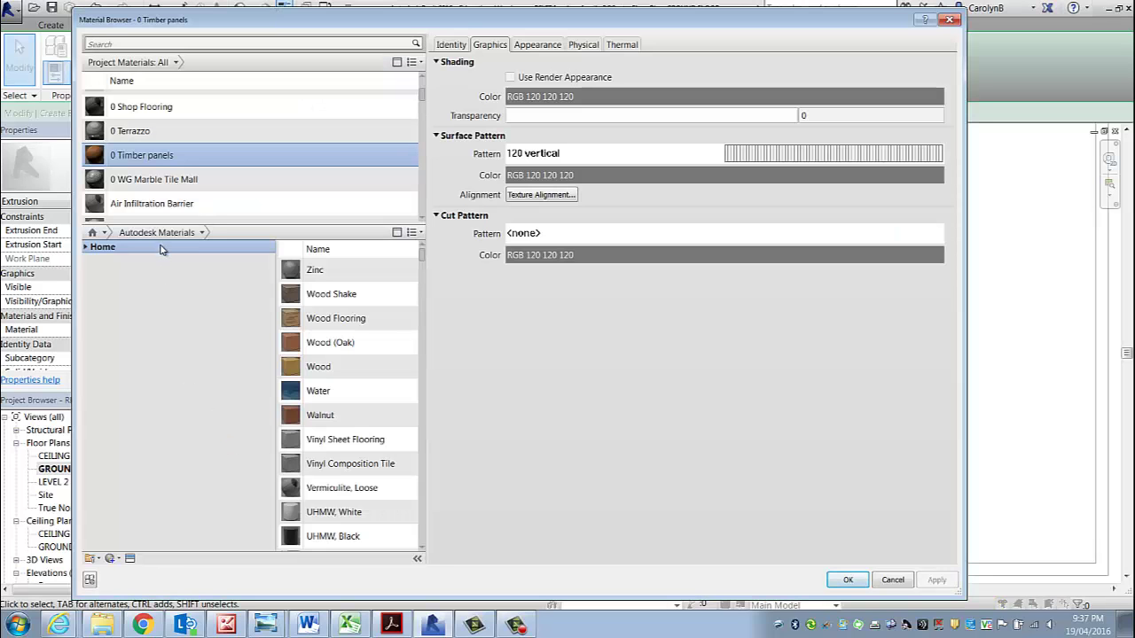
pyautogui.scroll(-1, 150, 146)
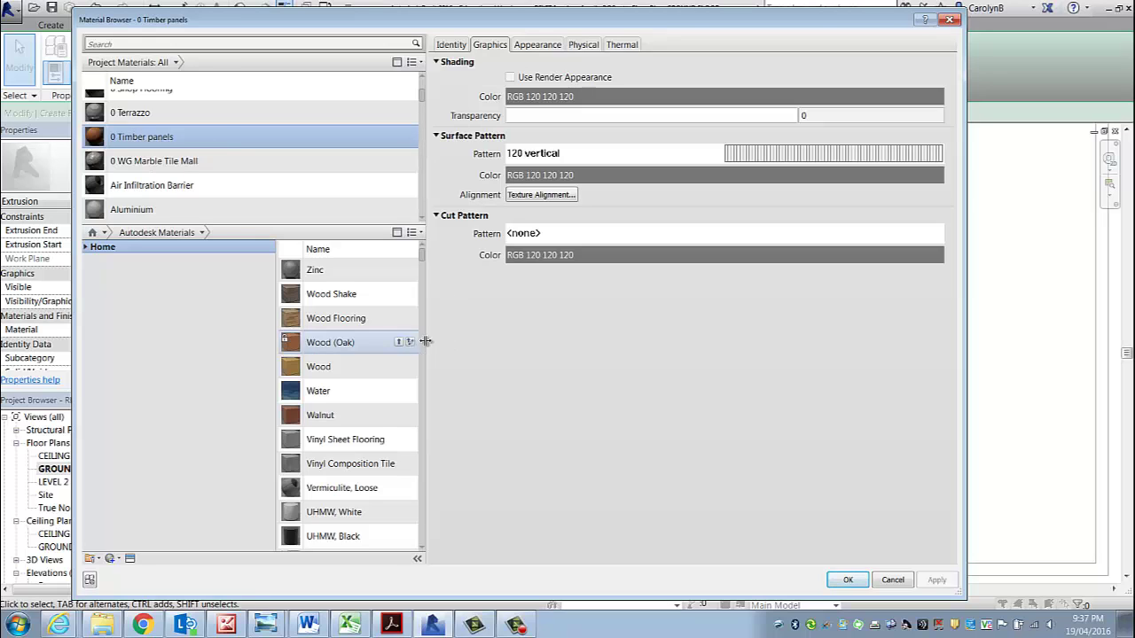
pyautogui.moveTo(427, 341); pyautogui.dragTo(494, 341)
pyautogui.scroll(1, 213, 114)
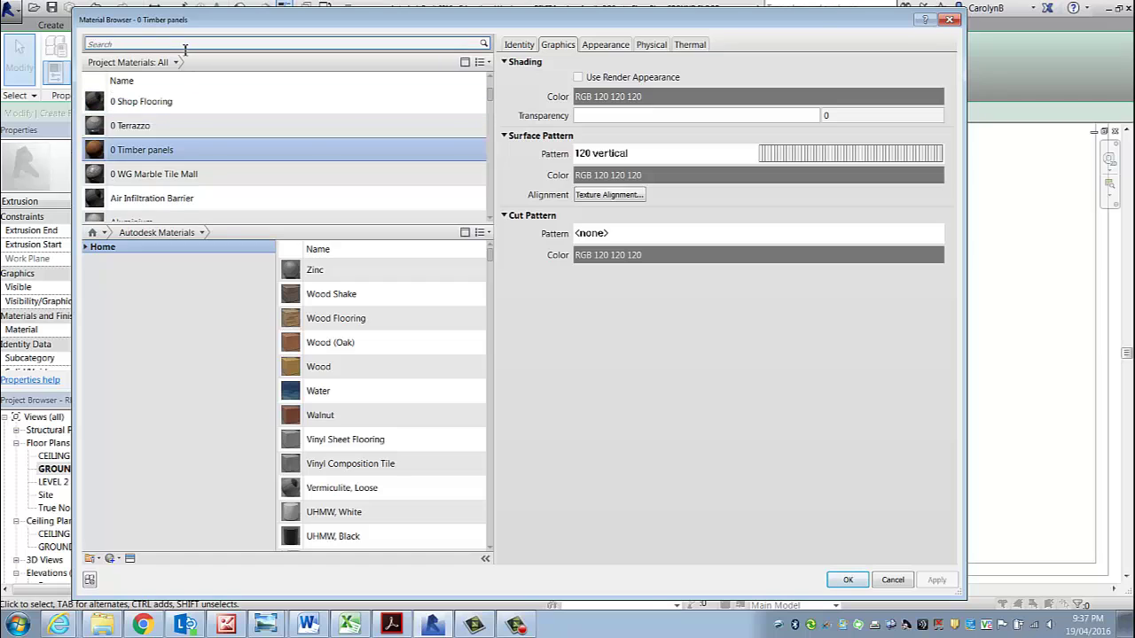
# - Add the MDF library material, rename it '0 Medium Density Fiberboard', and apply it
pyautogui.click(185, 45)
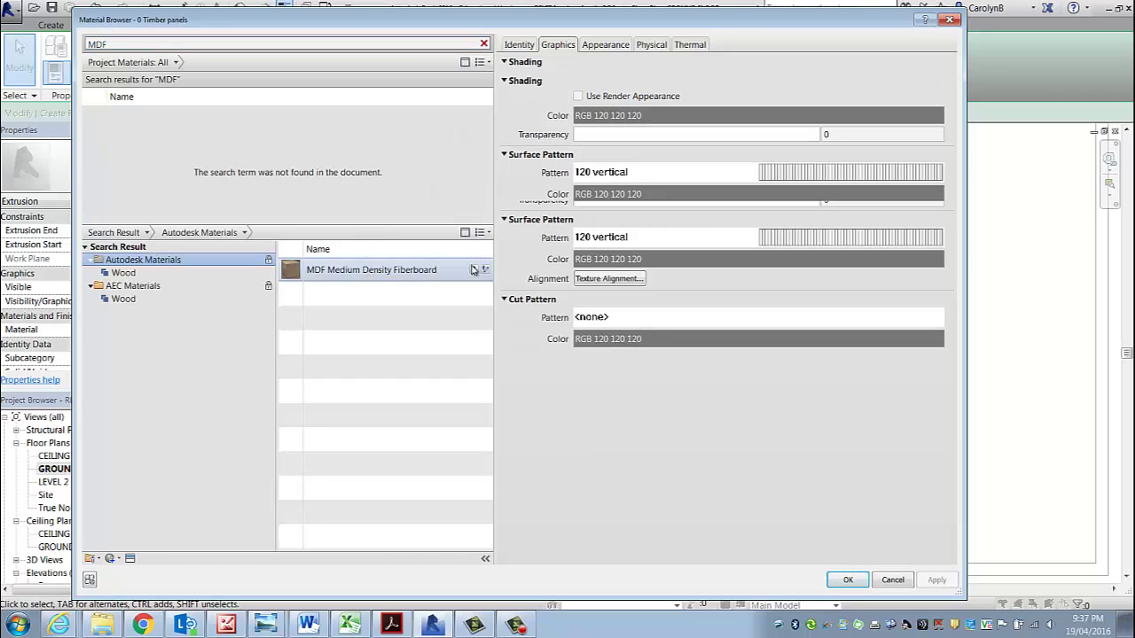
pyautogui.click(474, 269)
pyautogui.click(518, 44)
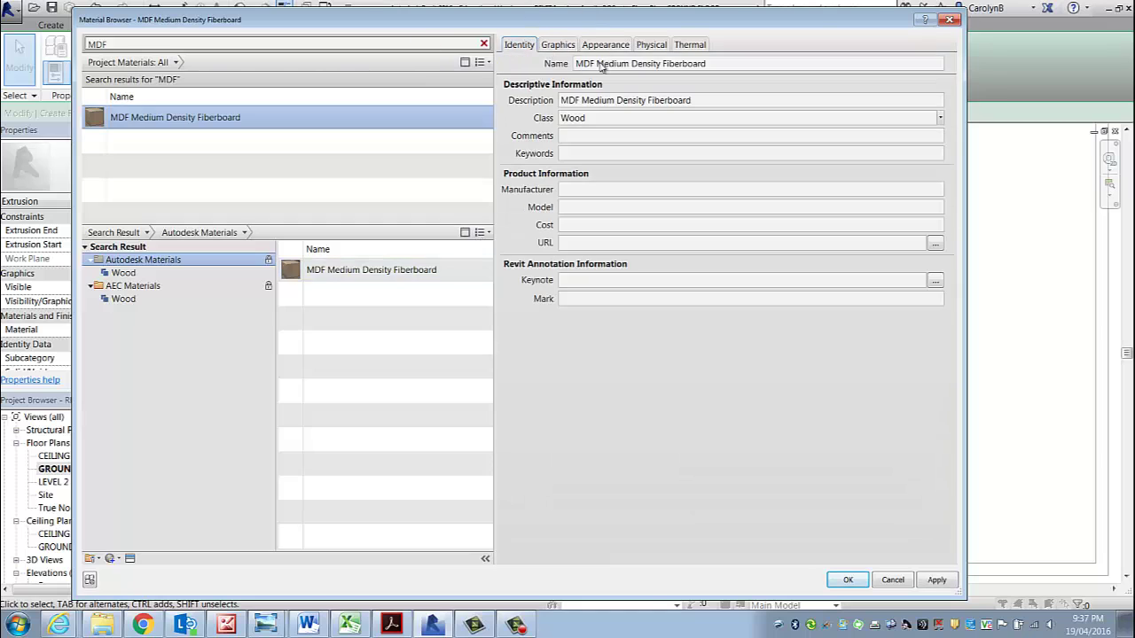
pyautogui.click(578, 64)
pyautogui.doubleClick(578, 64)
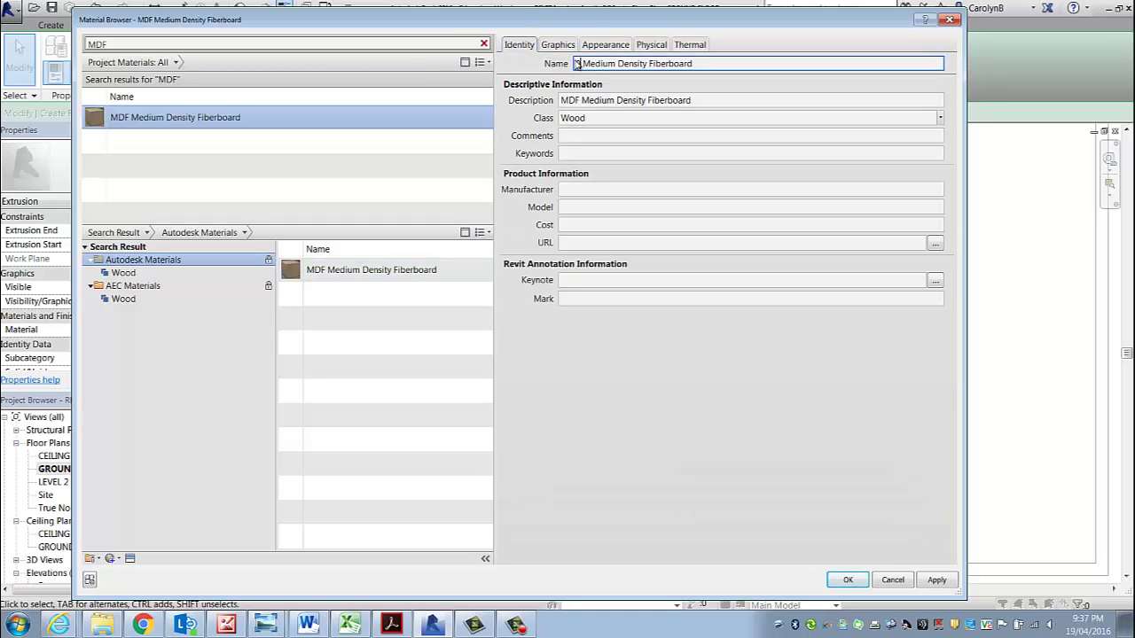
pyautogui.write('0')
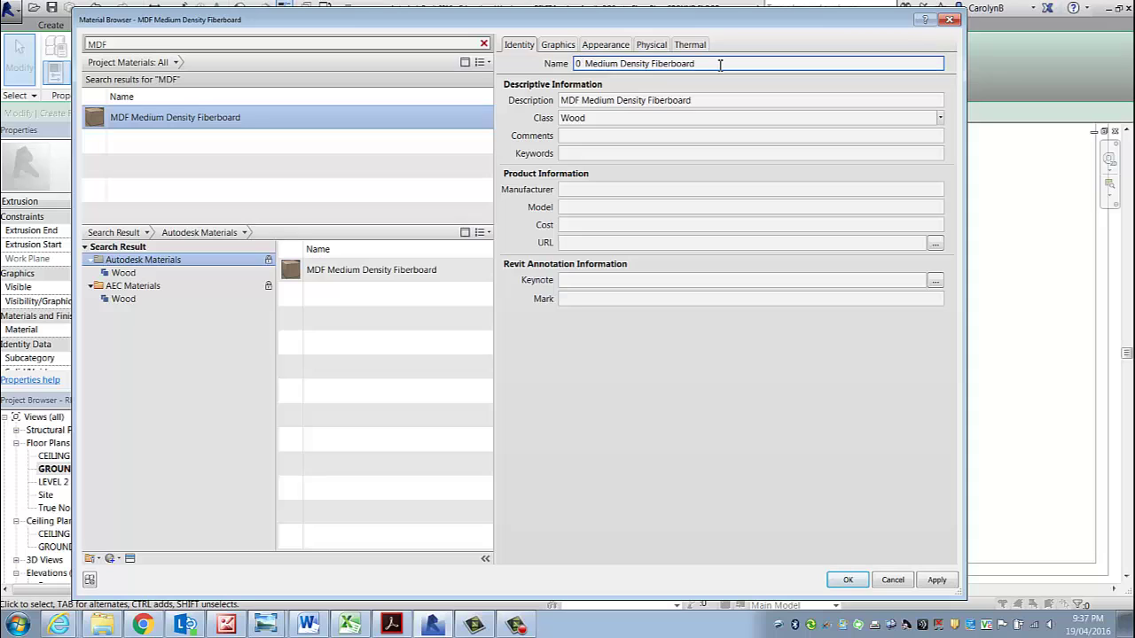
pyautogui.click(847, 581)
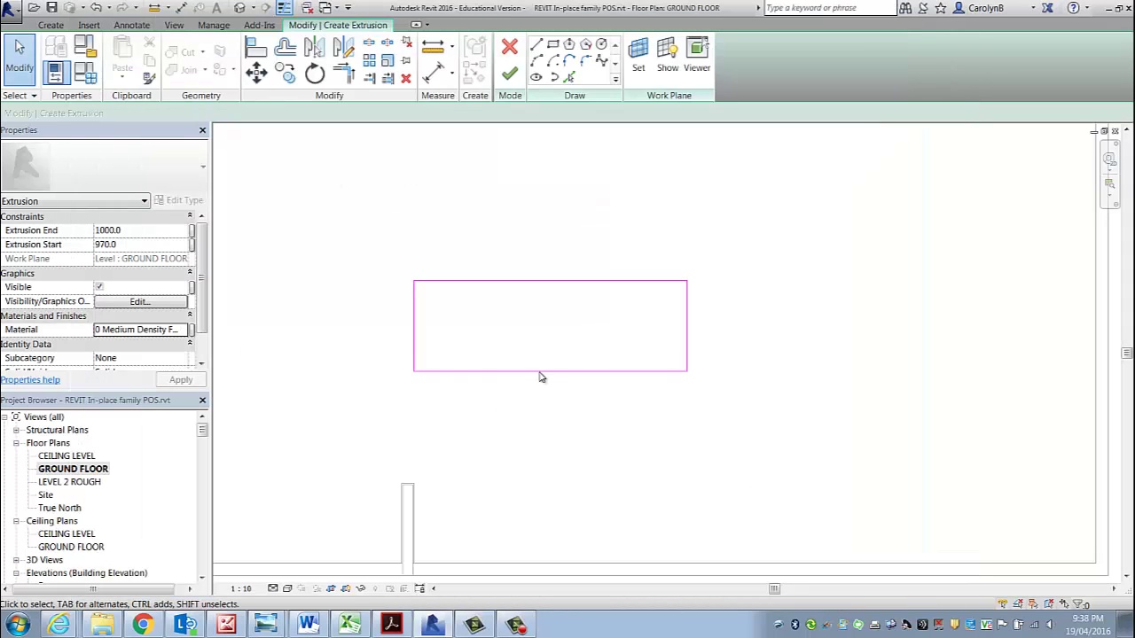
# - Finish the desk-top extrusion and the RECEPTION DESK model, then expand 3D Views
pyautogui.scroll(3, 561, 346)
pyautogui.moveTo(479, 295); pyautogui.dragTo(542, 294, button='middle')
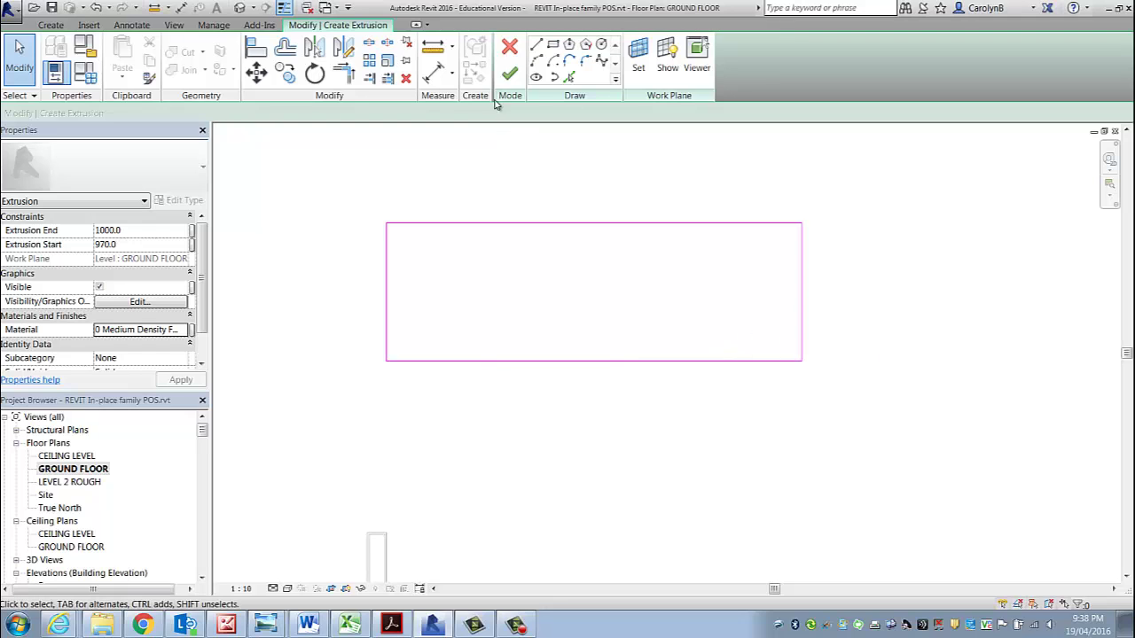
pyautogui.click(510, 75)
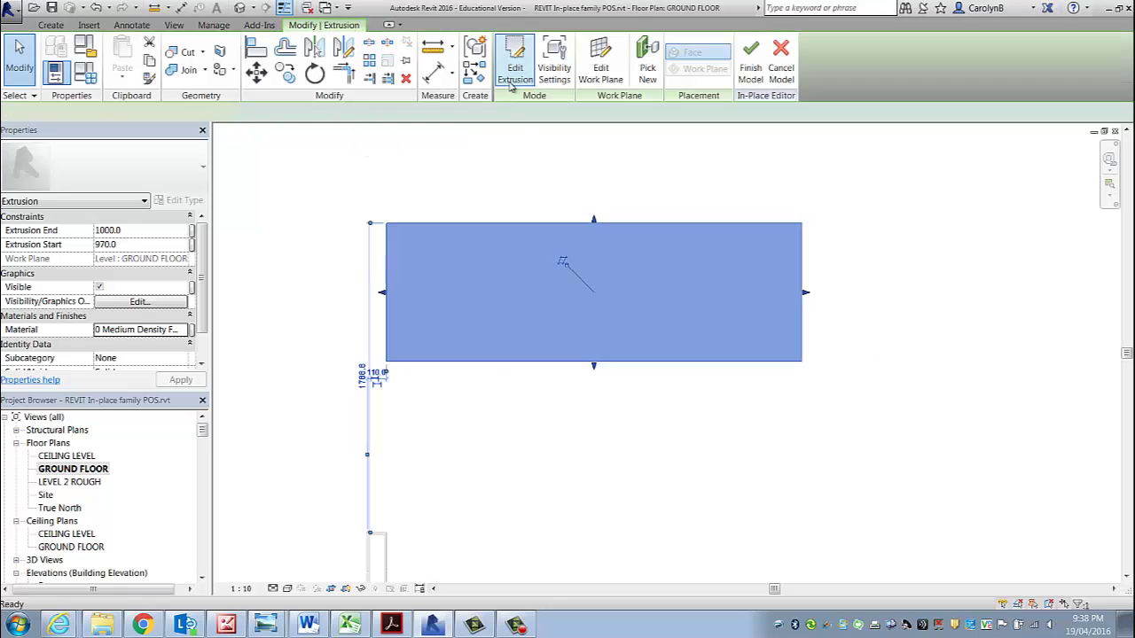
pyautogui.click(749, 74)
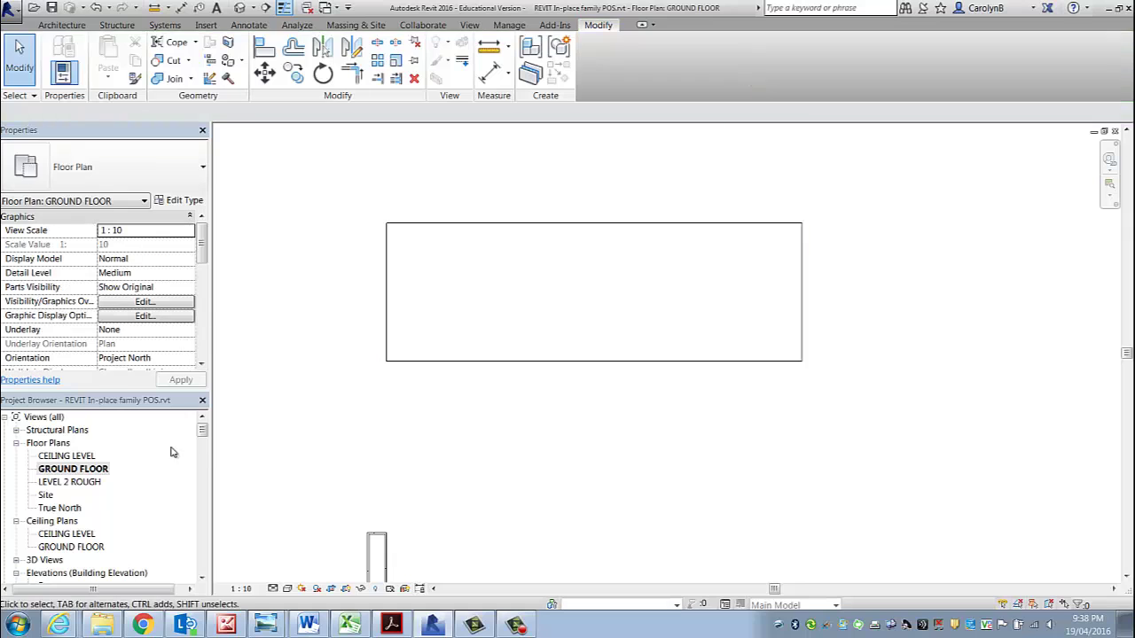
pyautogui.click(17, 561)
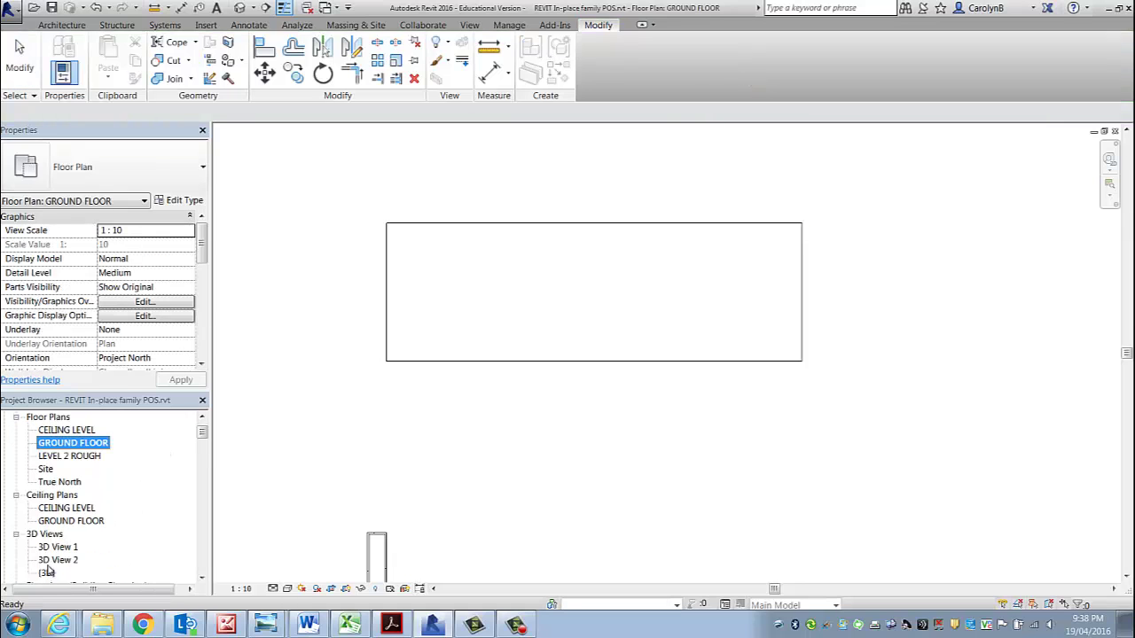
pyautogui.doubleClick(49, 573)
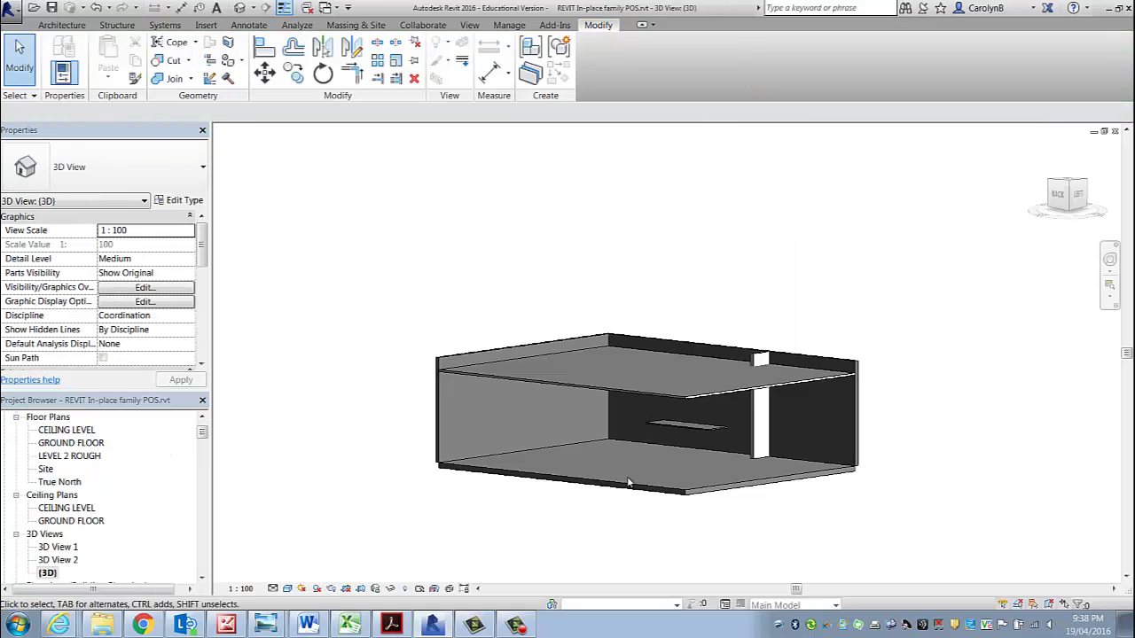
pyautogui.keyDown('shift'); pyautogui.moveTo(682, 526); pyautogui.dragTo(666, 540, button='middle'); pyautogui.keyUp('shift')
pyautogui.press('l')
pyautogui.scroll(5, 657, 468)
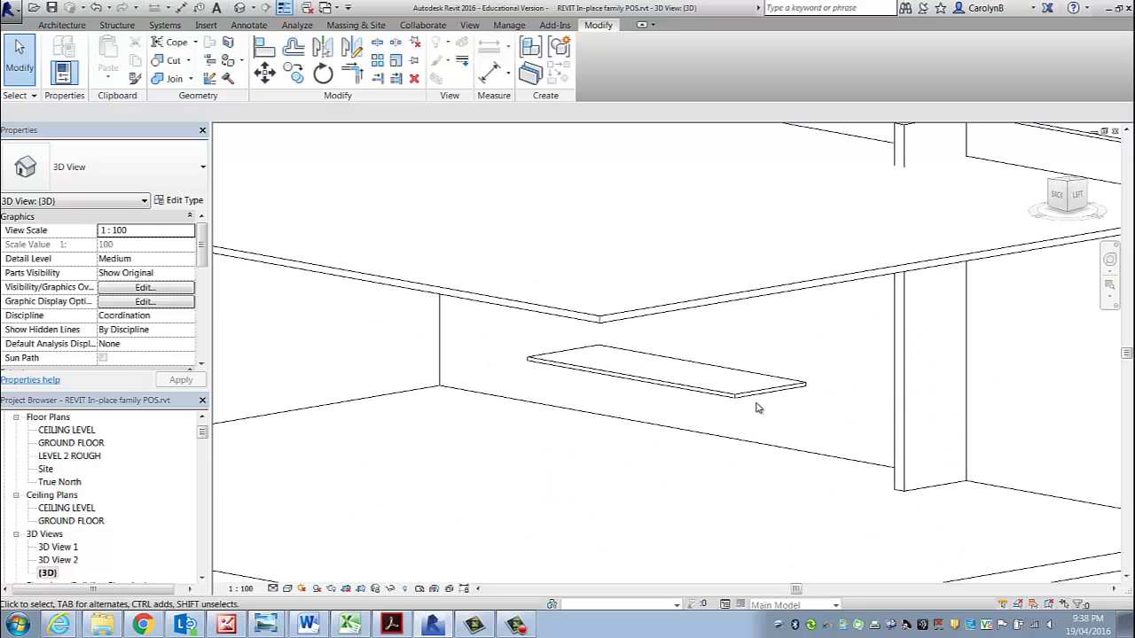
pyautogui.scroll(3, 656, 468)
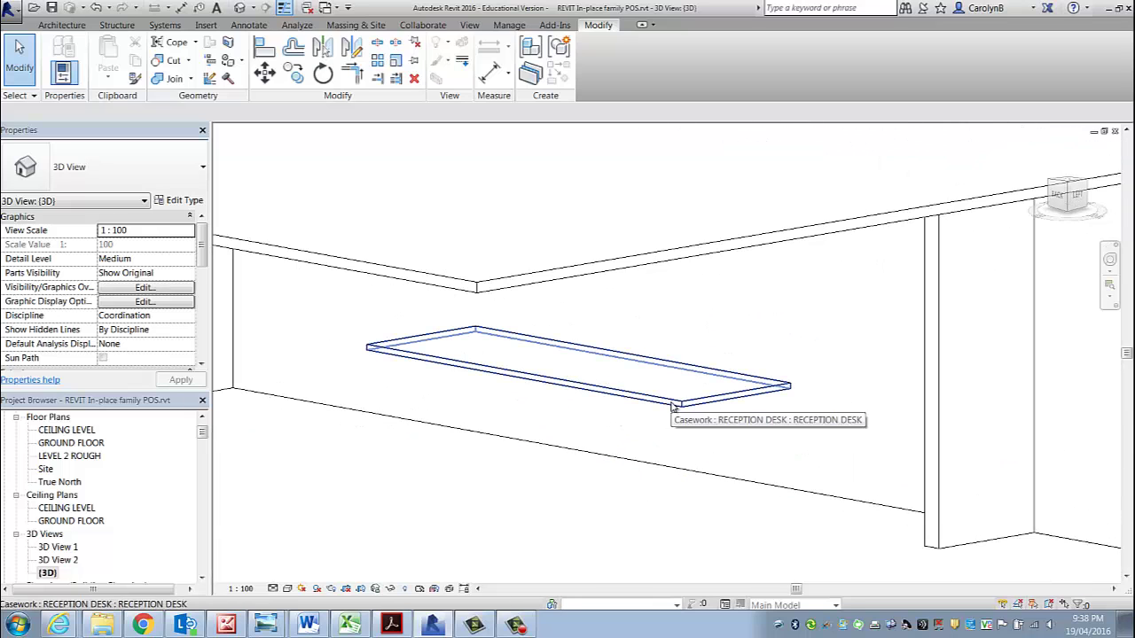
pyautogui.press('s')
pyautogui.press('d')
pyautogui.moveTo(588, 517); pyautogui.dragTo(530, 458, button='middle')
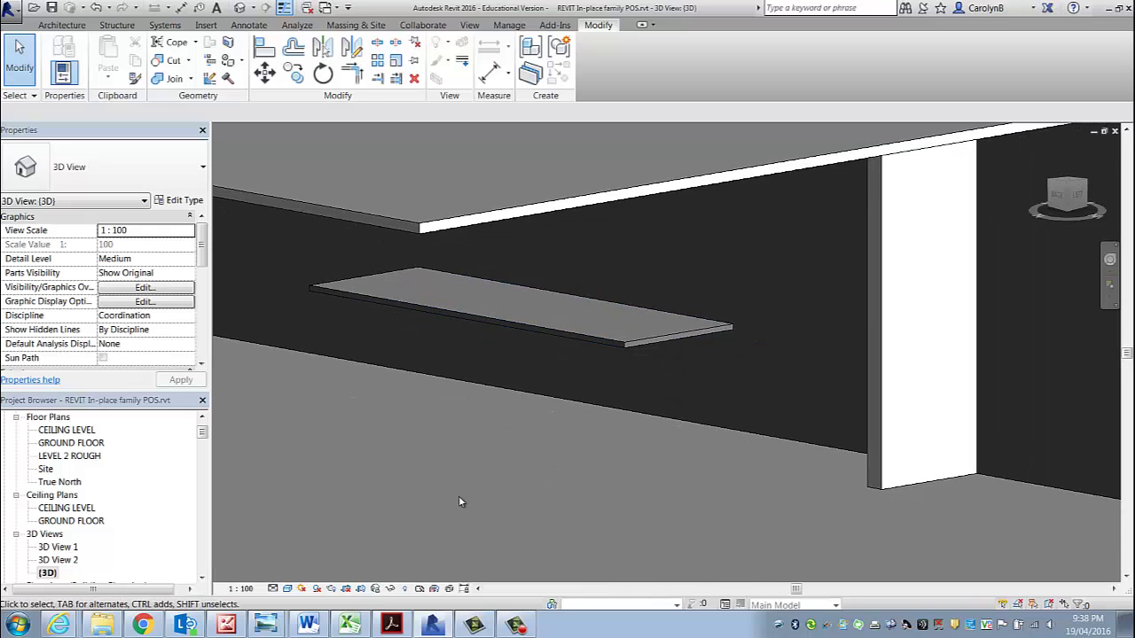
pyautogui.click(287, 589)
pyautogui.click(314, 558)
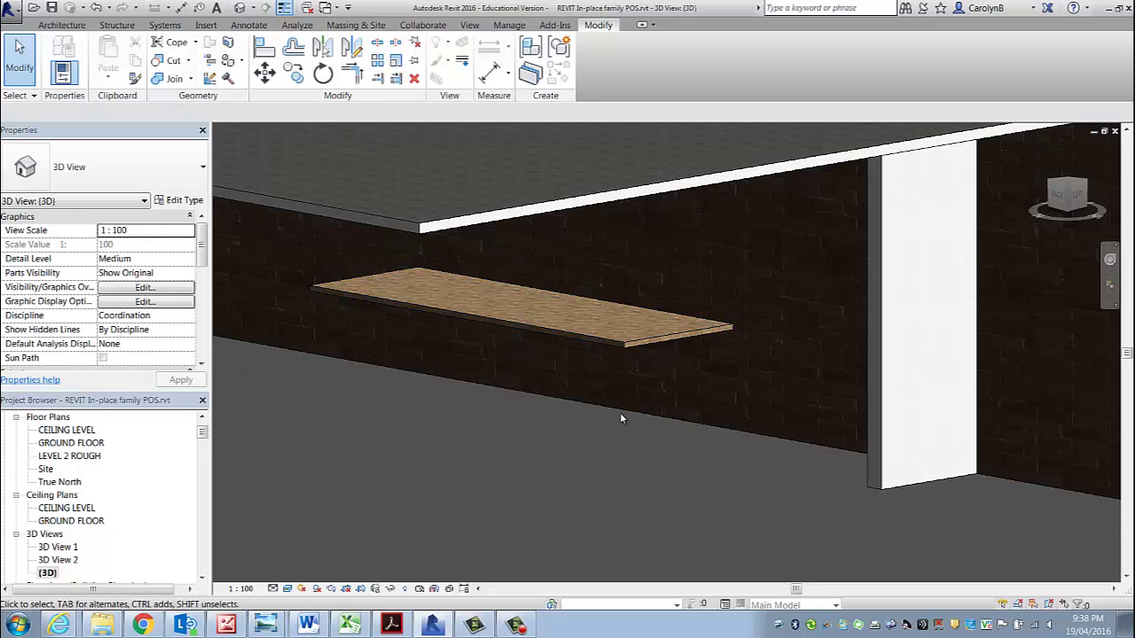
pyautogui.keyDown('shift'); pyautogui.moveTo(618, 422); pyautogui.dragTo(540, 357, button='middle'); pyautogui.keyUp('shift')
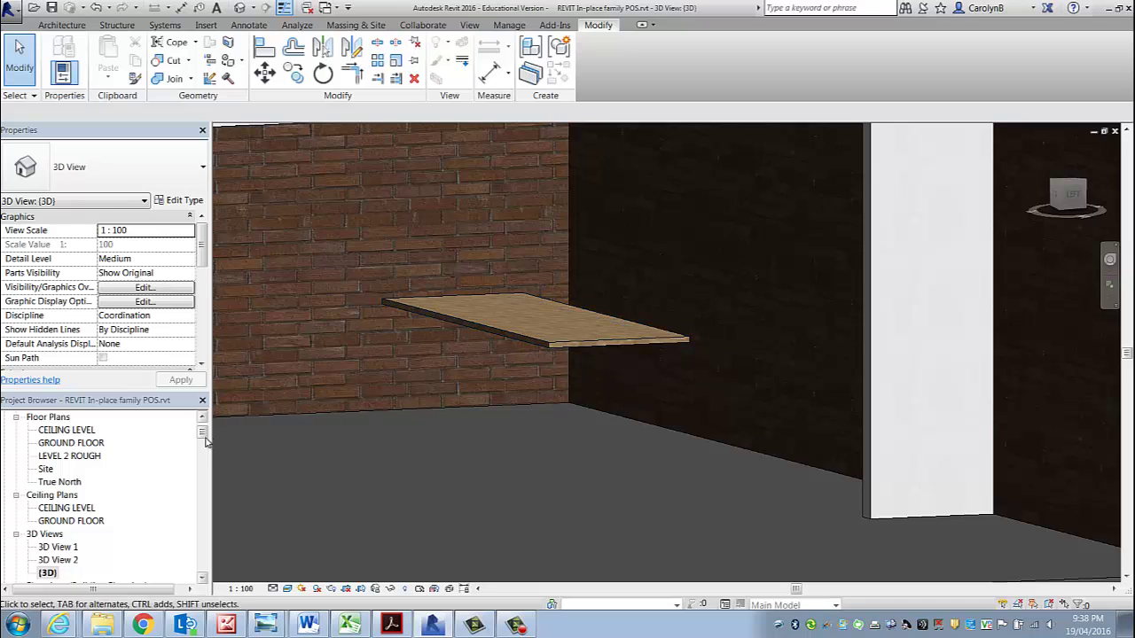
pyautogui.scroll(1, 206, 441)
pyautogui.doubleClick(73, 470)
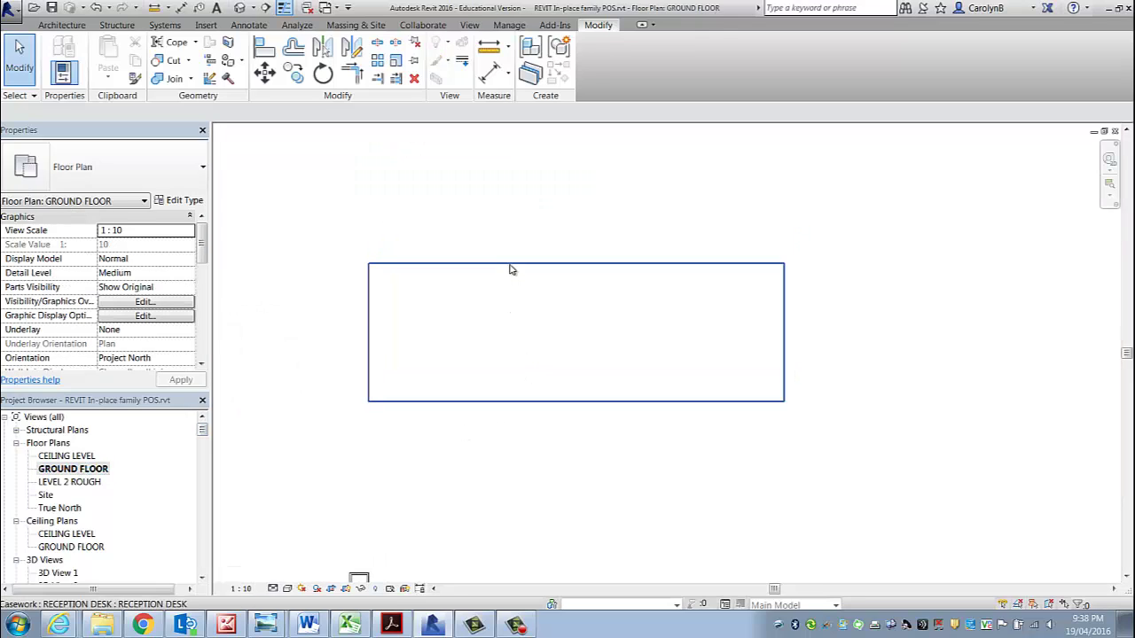
# - Reopen the reception desk in place, re-entering and finishing the extrusion sketch
pyautogui.click(509, 266)
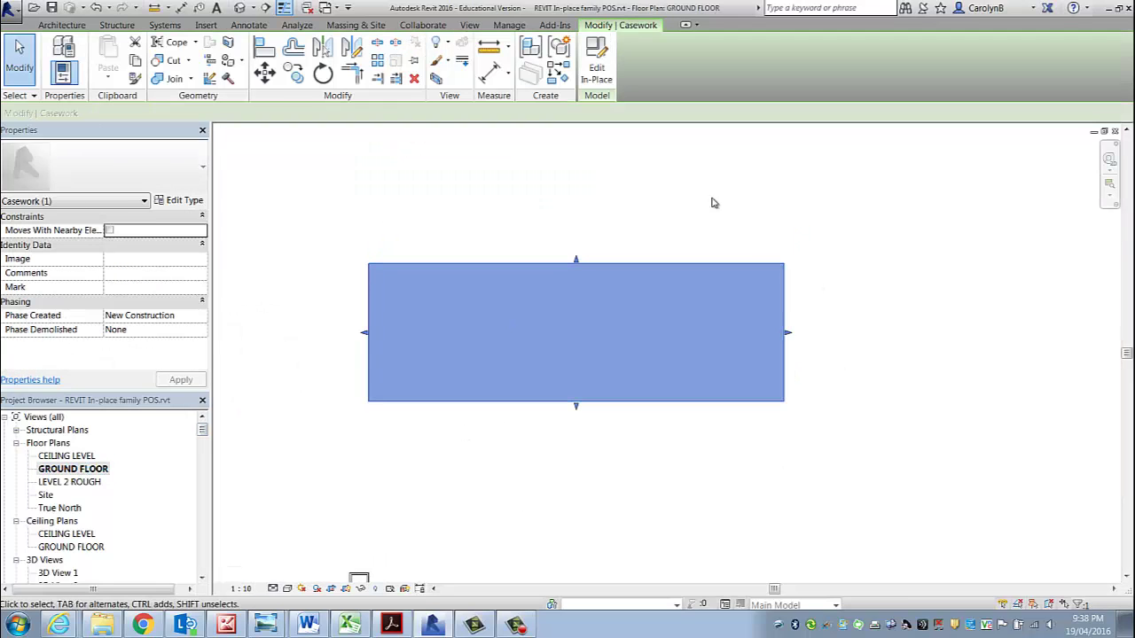
pyautogui.click(596, 66)
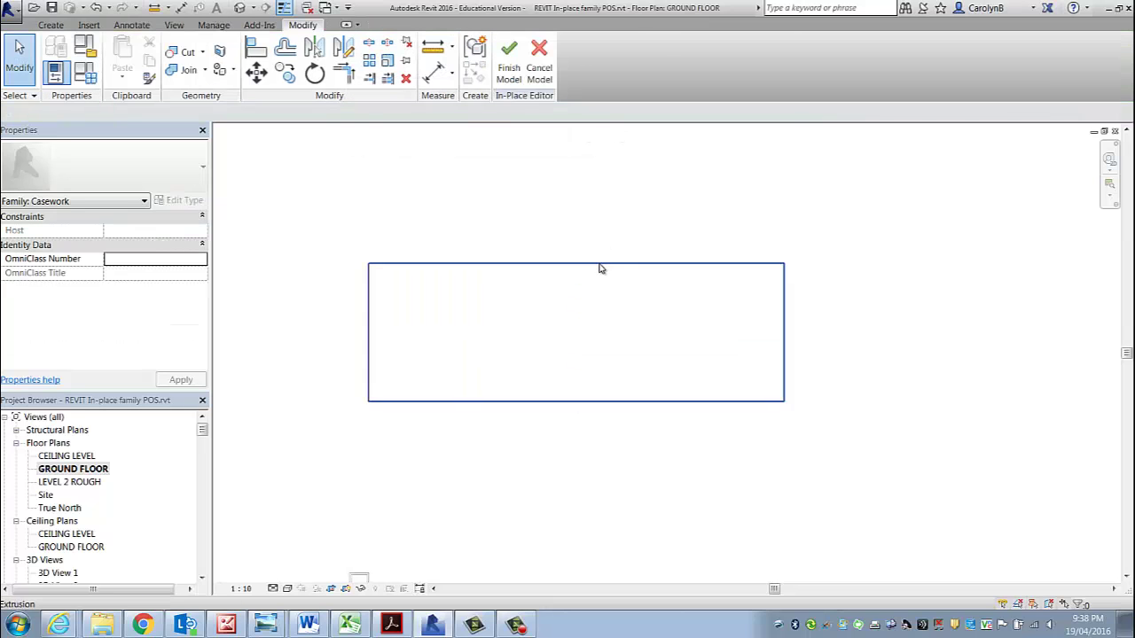
pyautogui.click(628, 266)
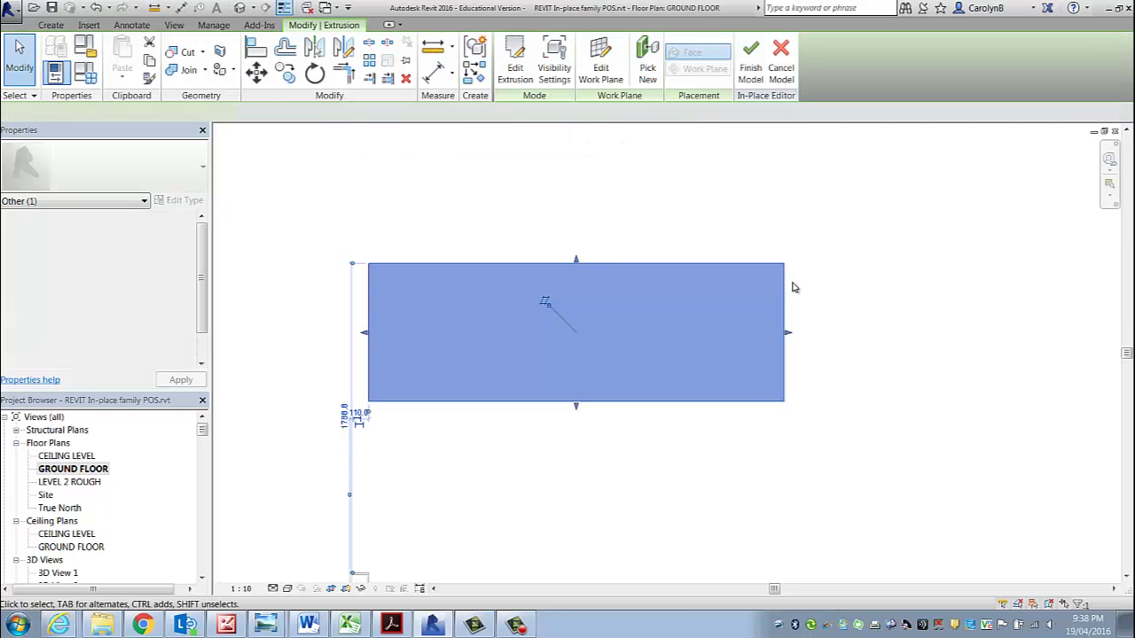
pyautogui.click(515, 69)
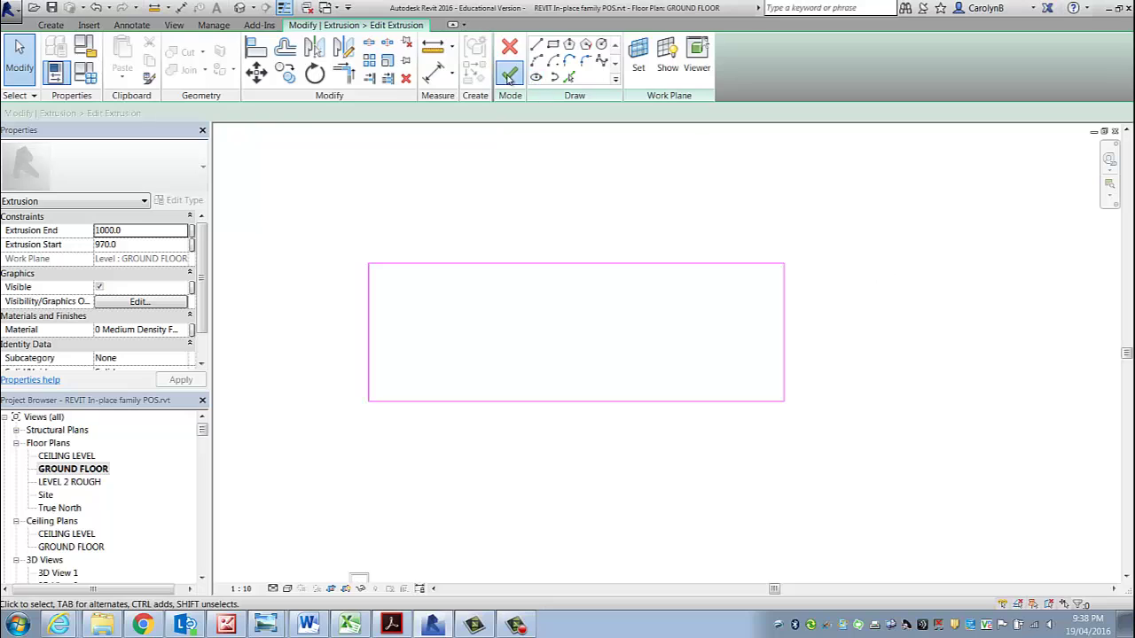
pyautogui.click(510, 74)
pyautogui.click(856, 279)
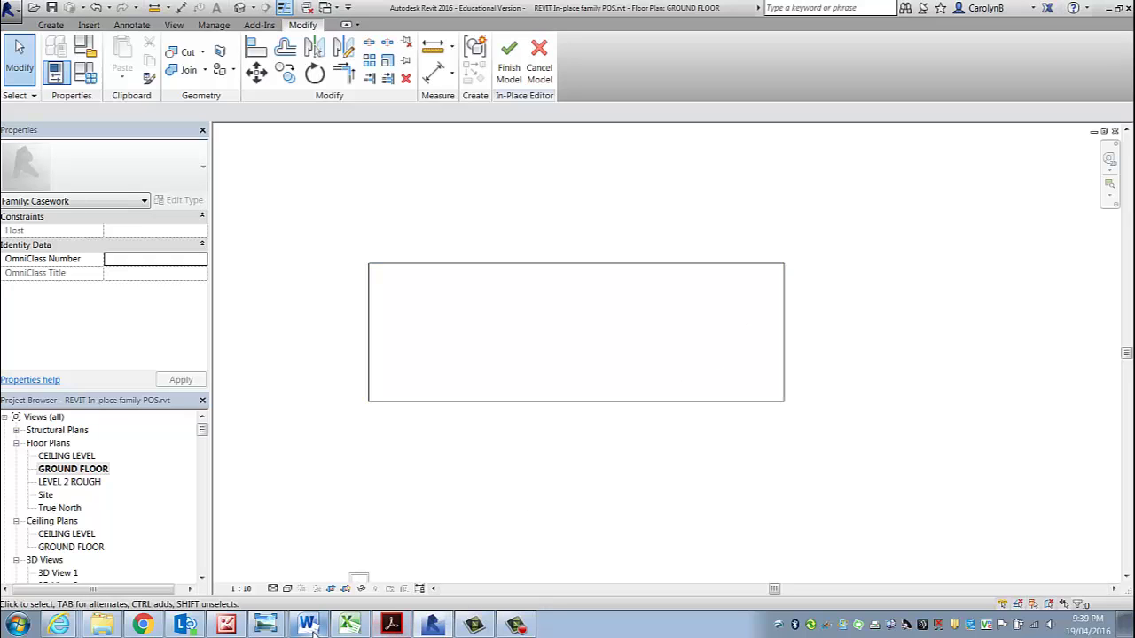
# - Bring up POS sketch.jpg in Photo Viewer
pyautogui.moveTo(314, 630)
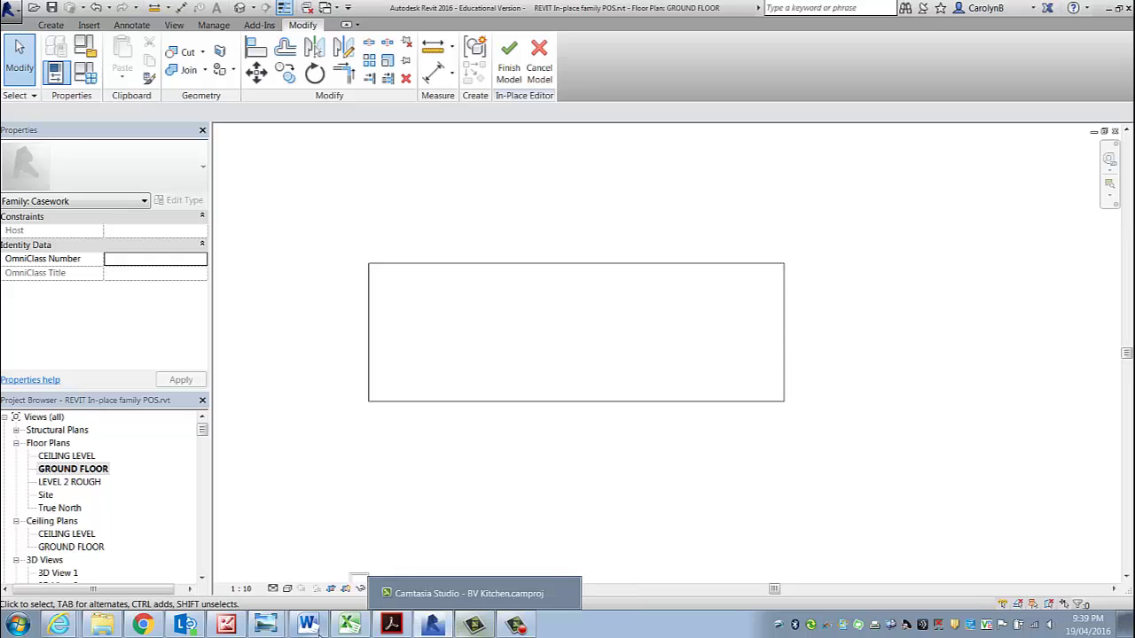
pyautogui.moveTo(266, 626)
pyautogui.click(273, 577)
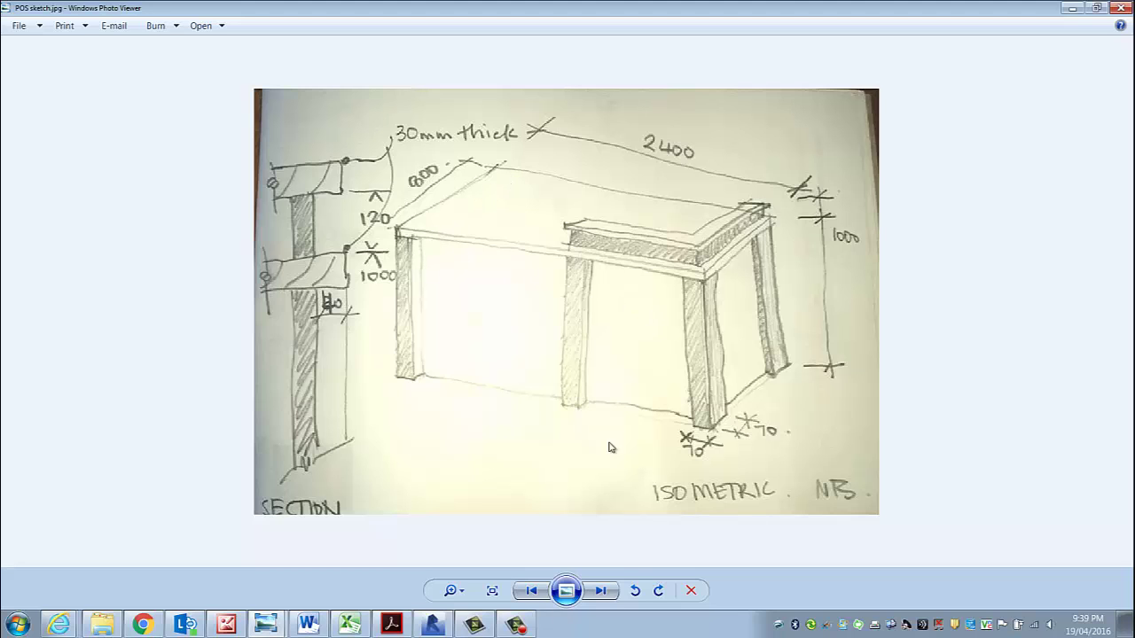
# - Switch to the POS.jpg photo, then minimize it to reveal the isometric sketch
pyautogui.moveTo(267, 625)
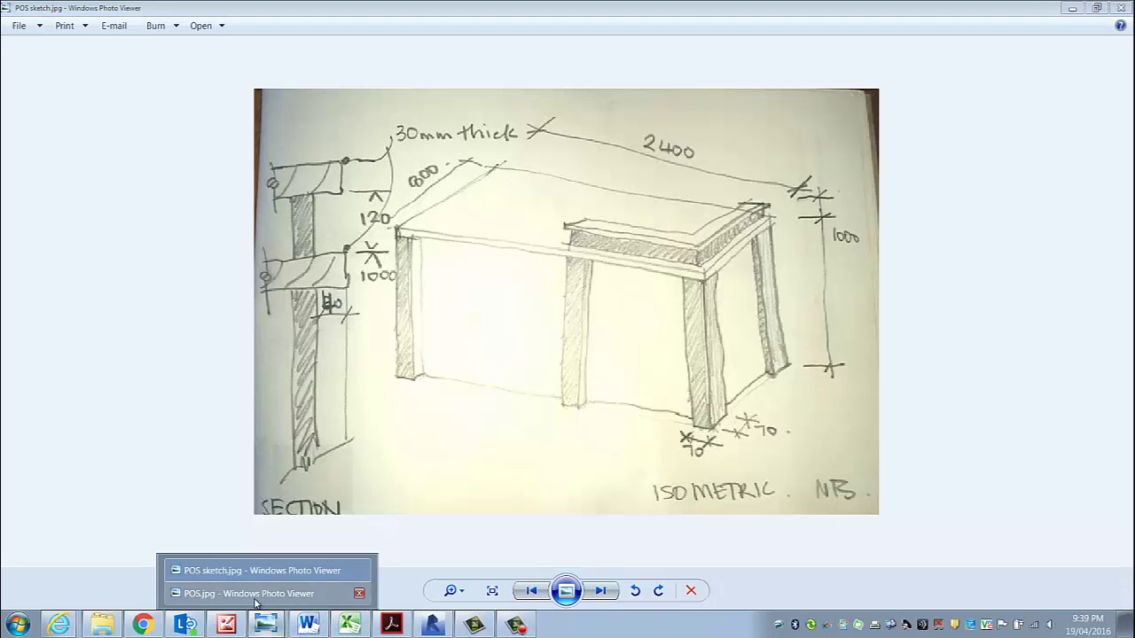
pyautogui.click(257, 589)
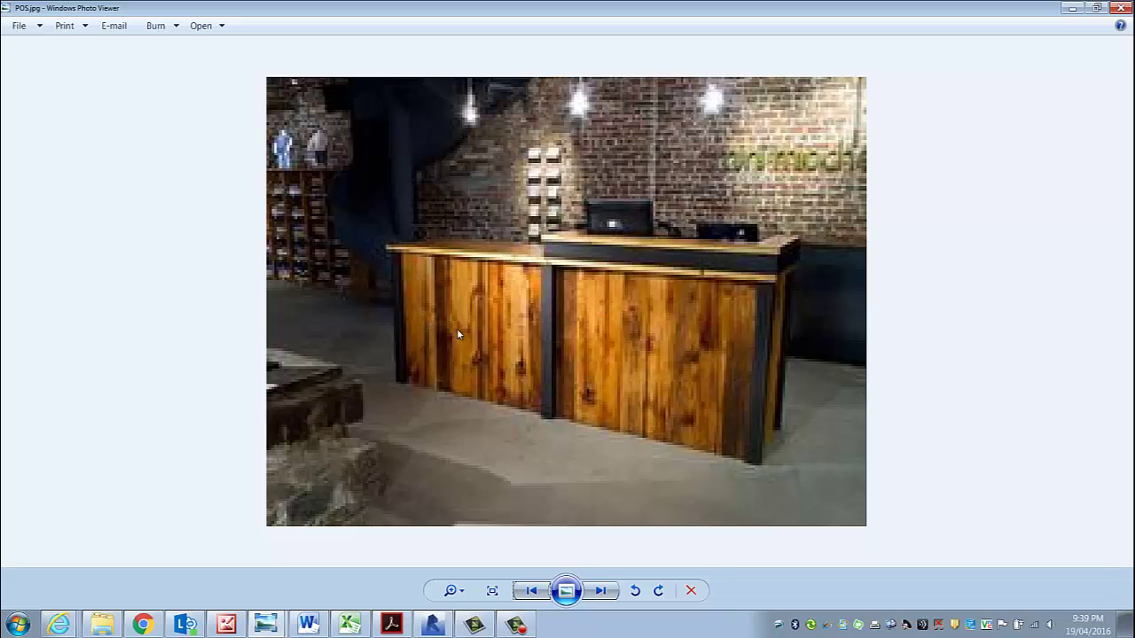
pyautogui.click(1071, 9)
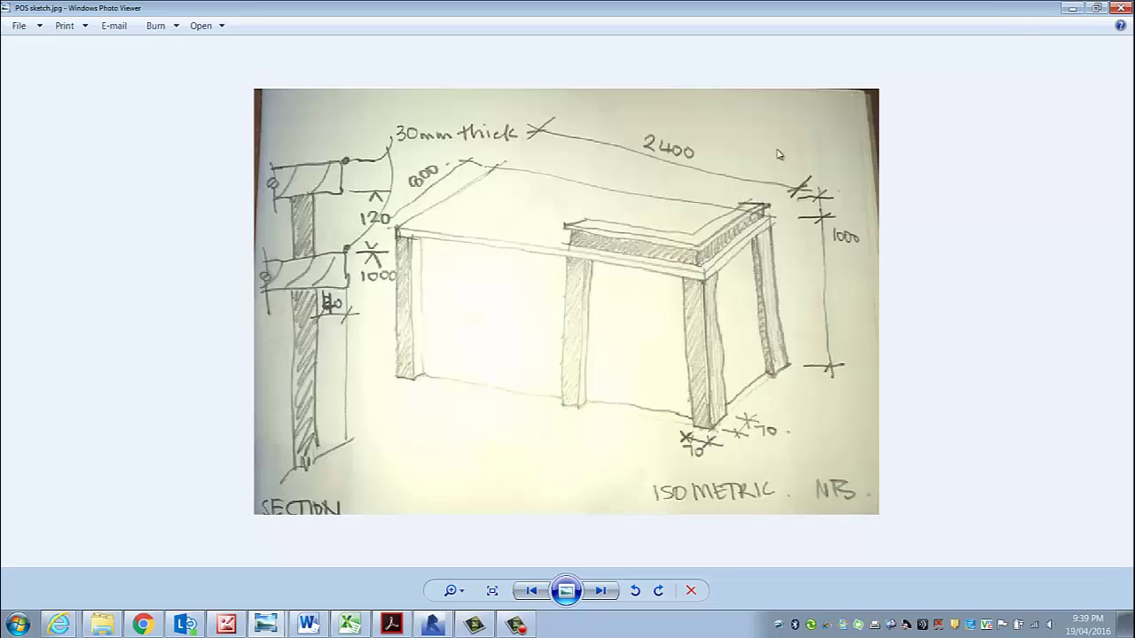
# - Return to Revit and start a new extrusion in the desk's in-place model
pyautogui.click(1073, 9)
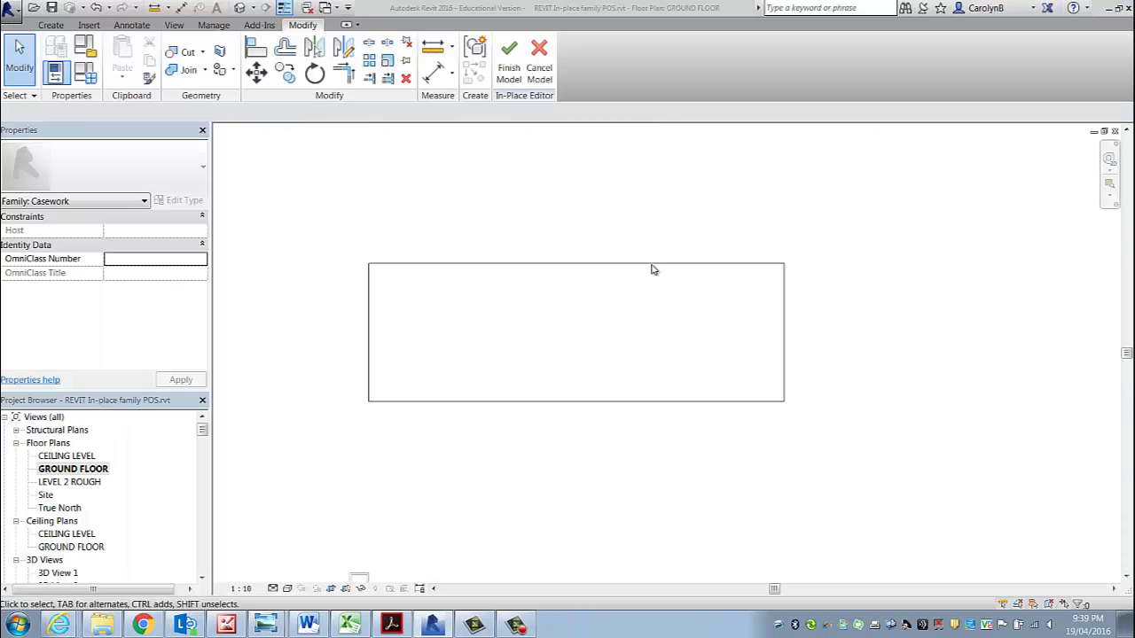
pyautogui.moveTo(504, 349); pyautogui.dragTo(489, 363, button='middle')
pyautogui.click(53, 25)
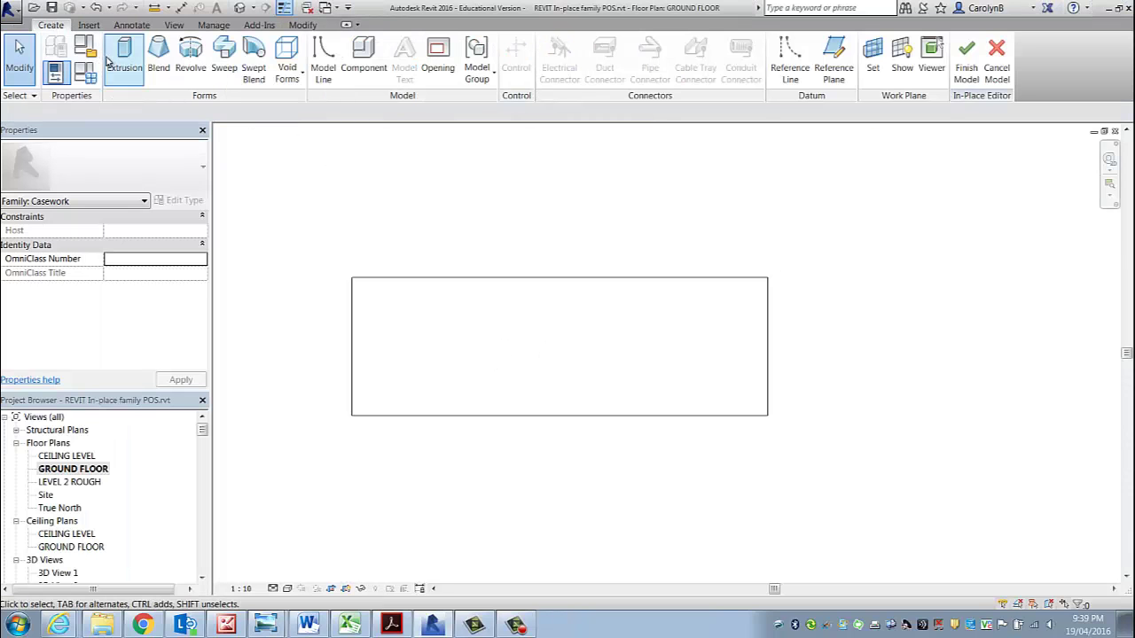
pyautogui.click(119, 51)
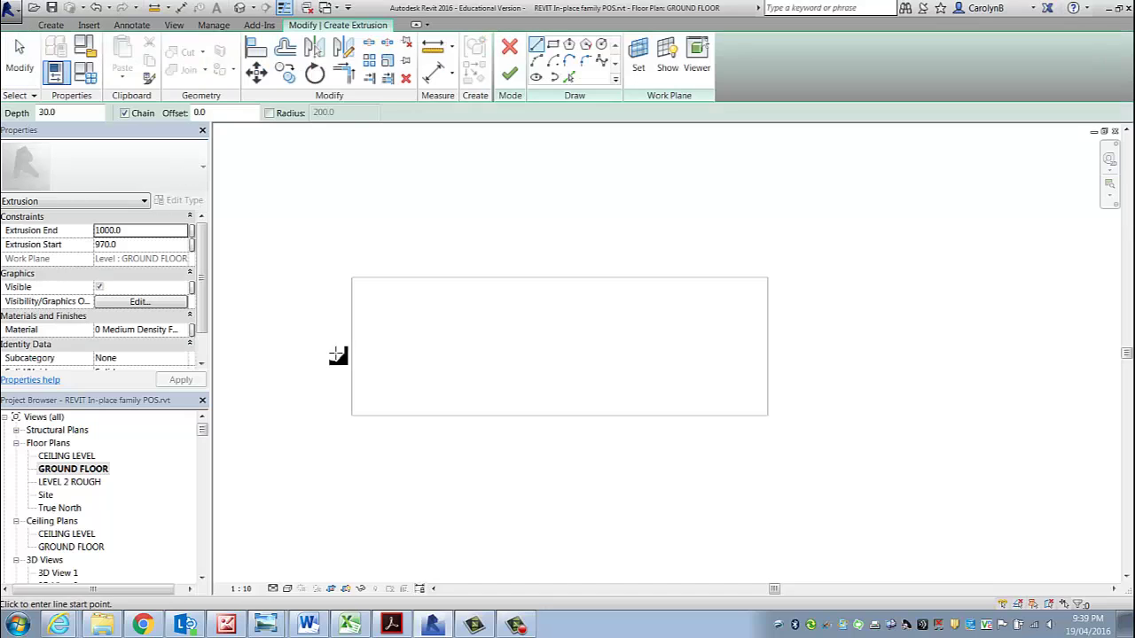
pyautogui.moveTo(439, 354); pyautogui.dragTo(479, 373, button='middle')
pyautogui.scroll(-3, 532, 334)
# - Recheck the desk sketch, then switch to Pick Lines with a 40 offset
pyautogui.moveTo(275, 627)
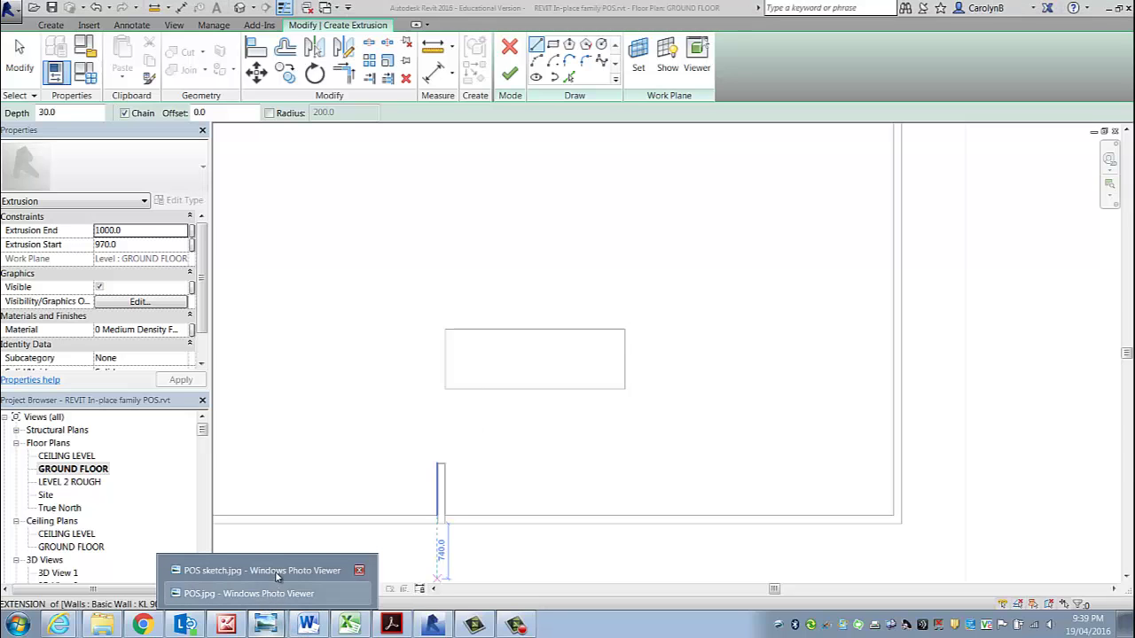
pyautogui.click(277, 570)
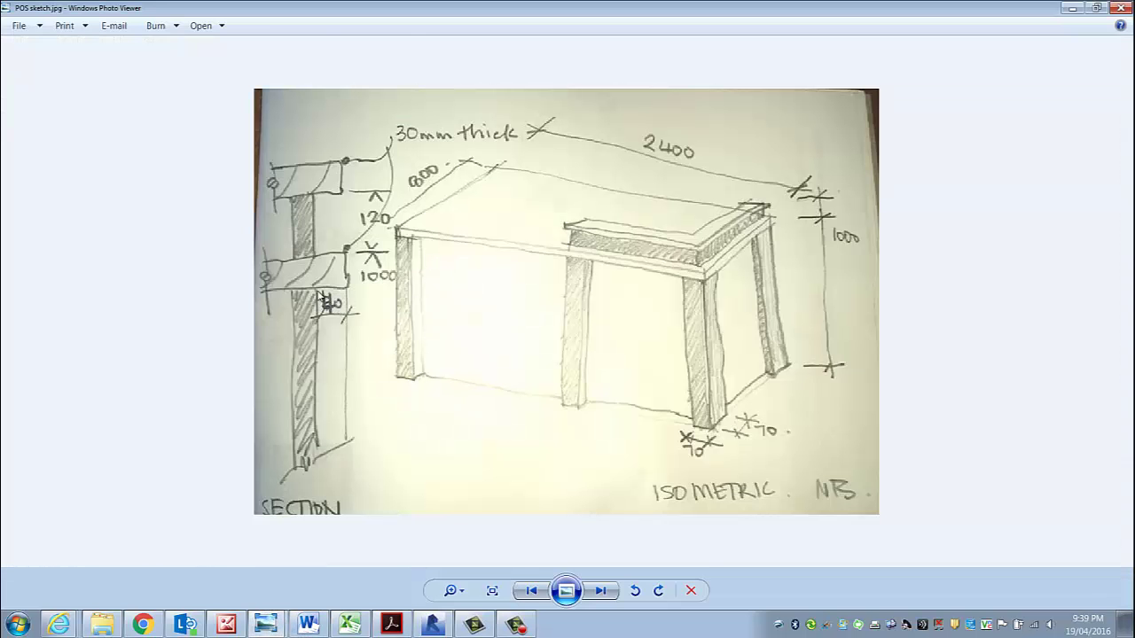
pyautogui.click(1073, 8)
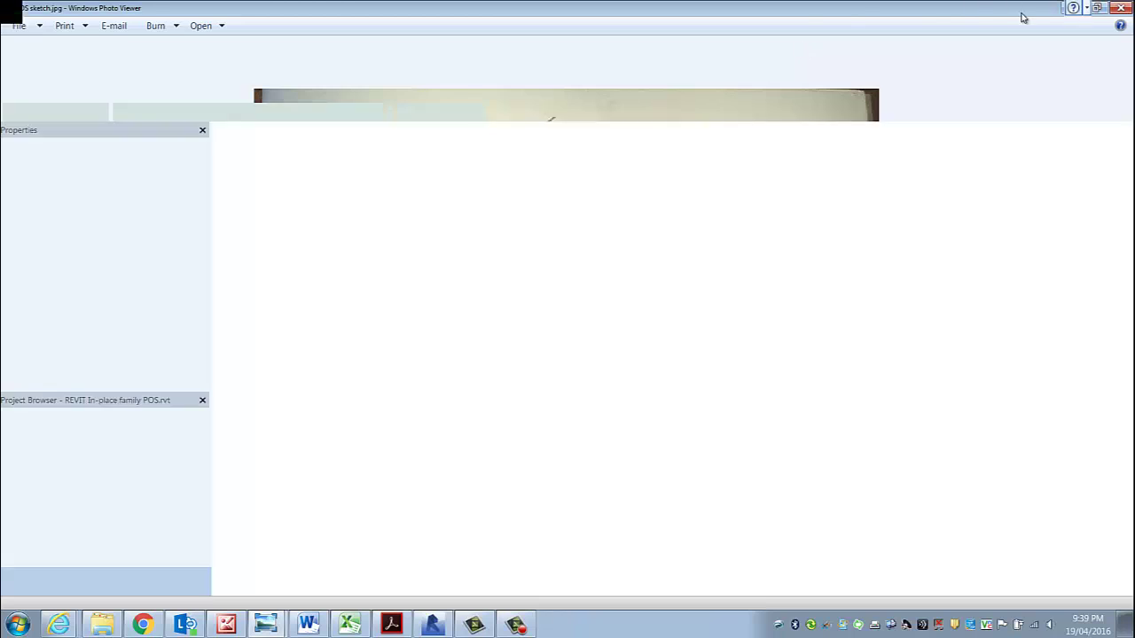
pyautogui.click(570, 80)
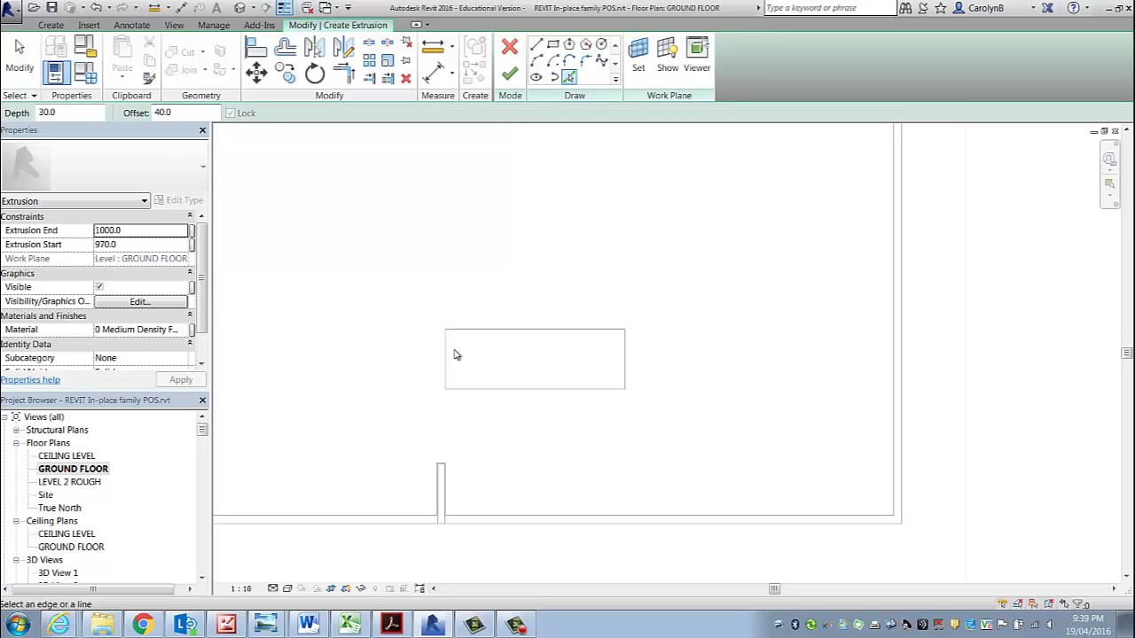
# - Trace 40-offset sketch lines inside the outline's left, top and right edges
pyautogui.scroll(5, 434, 332)
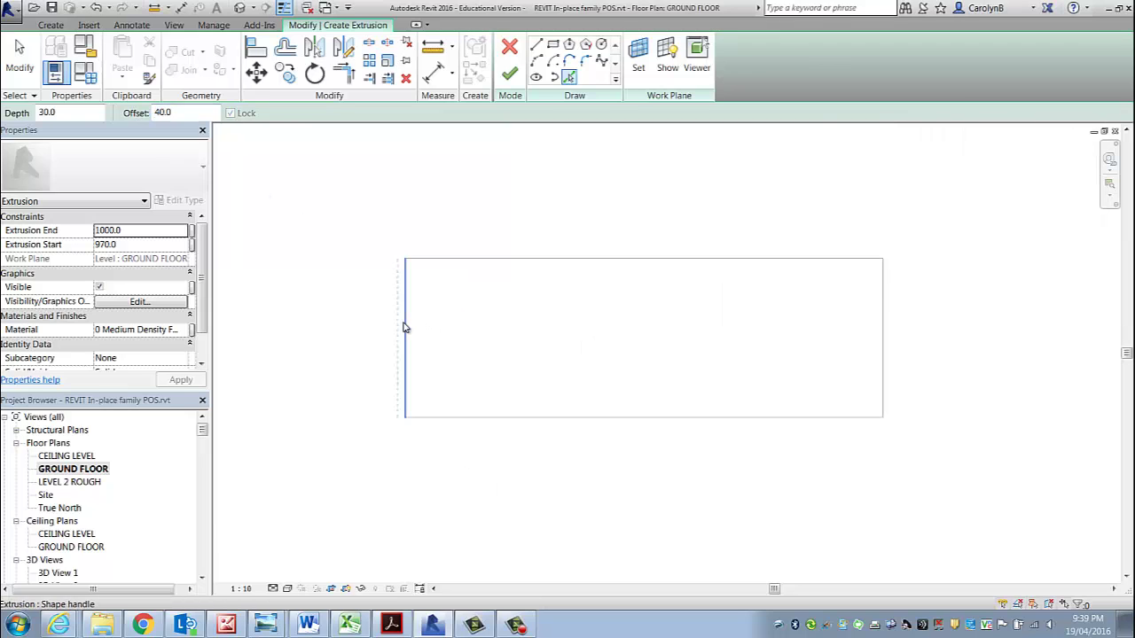
pyautogui.click(406, 324)
pyautogui.click(443, 260)
pyautogui.click(884, 299)
pyautogui.moveTo(907, 320); pyautogui.dragTo(839, 314, button='middle')
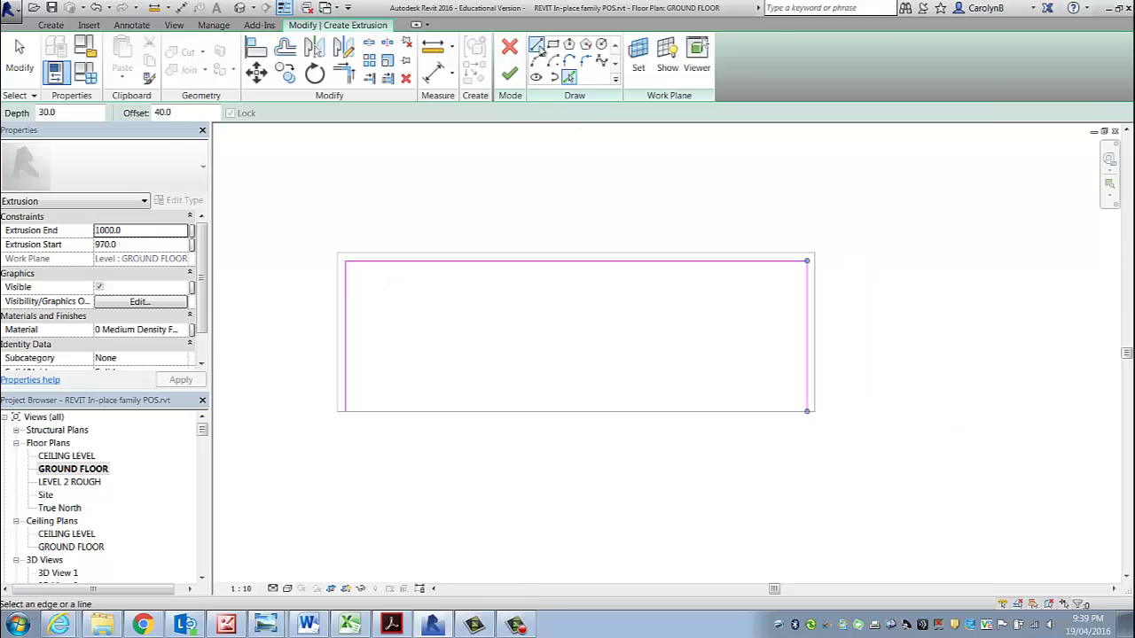
pyautogui.click(347, 330)
pyautogui.click(656, 277)
pyautogui.click(807, 316)
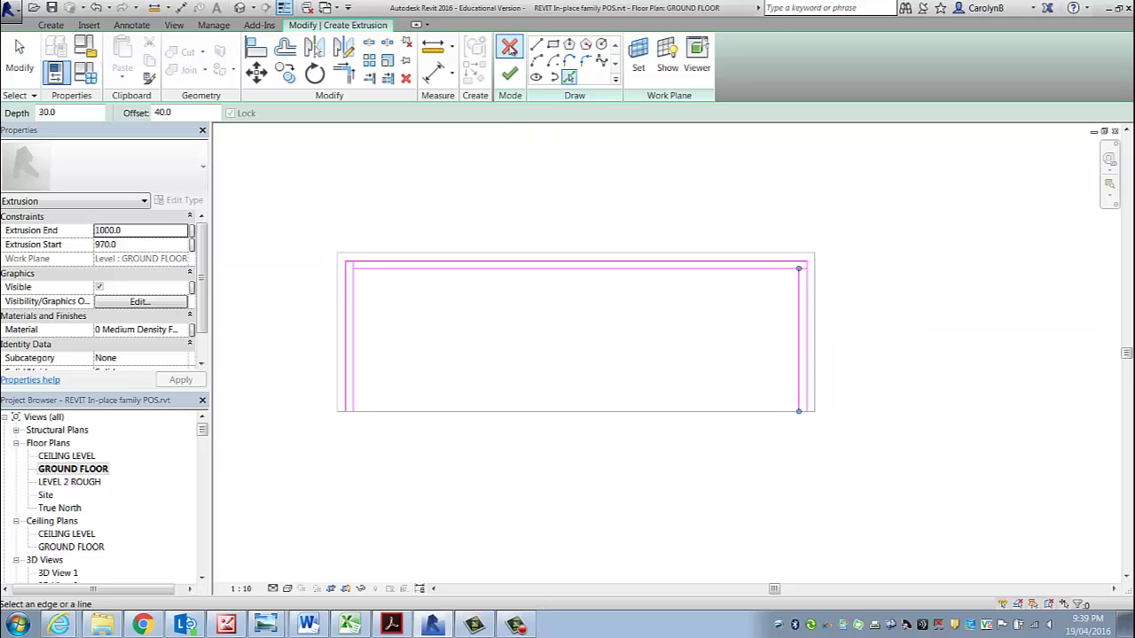
# - Draw the bottom sketch line between the corners, deleting a stray short line
pyautogui.click(537, 45)
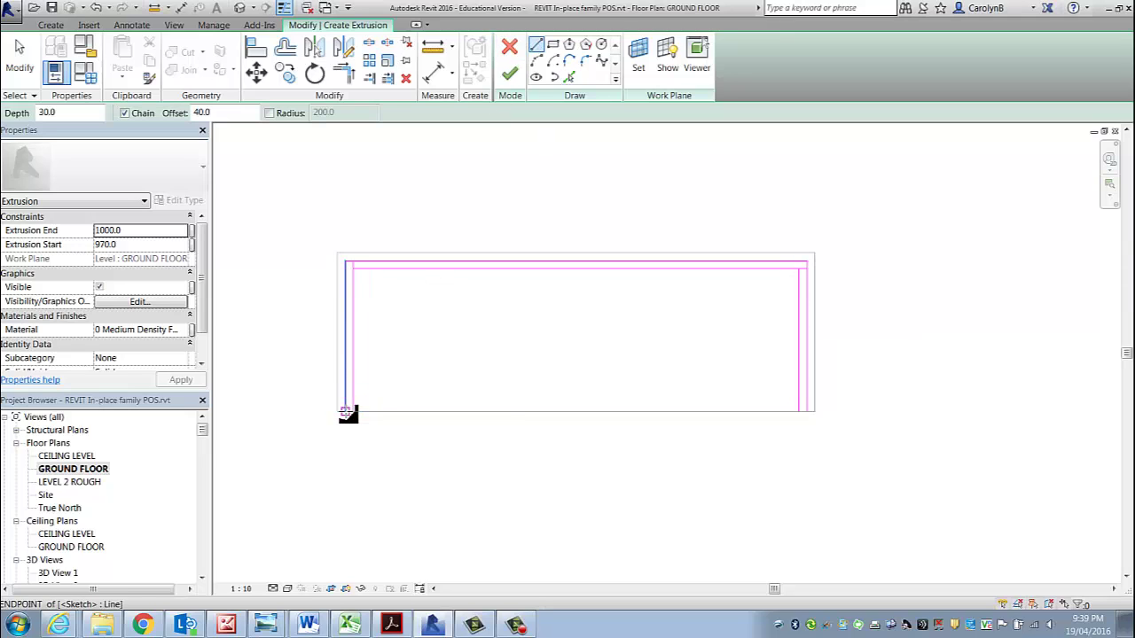
pyautogui.click(351, 413)
pyautogui.press('Escape')
pyautogui.press('Escape')
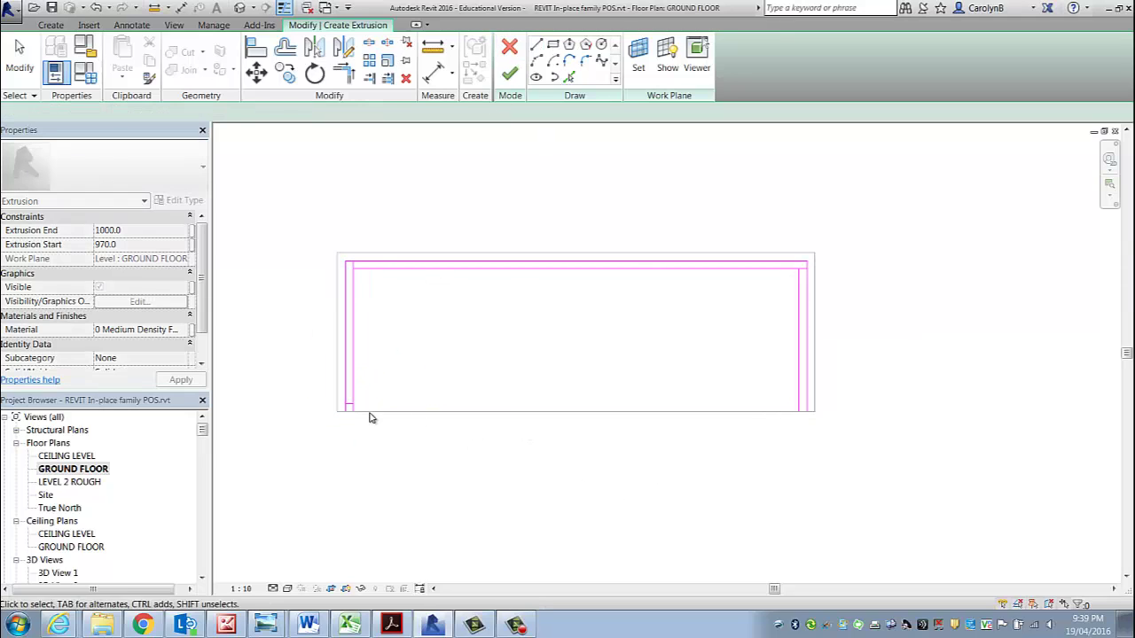
pyautogui.click(351, 407)
pyautogui.press('Delete')
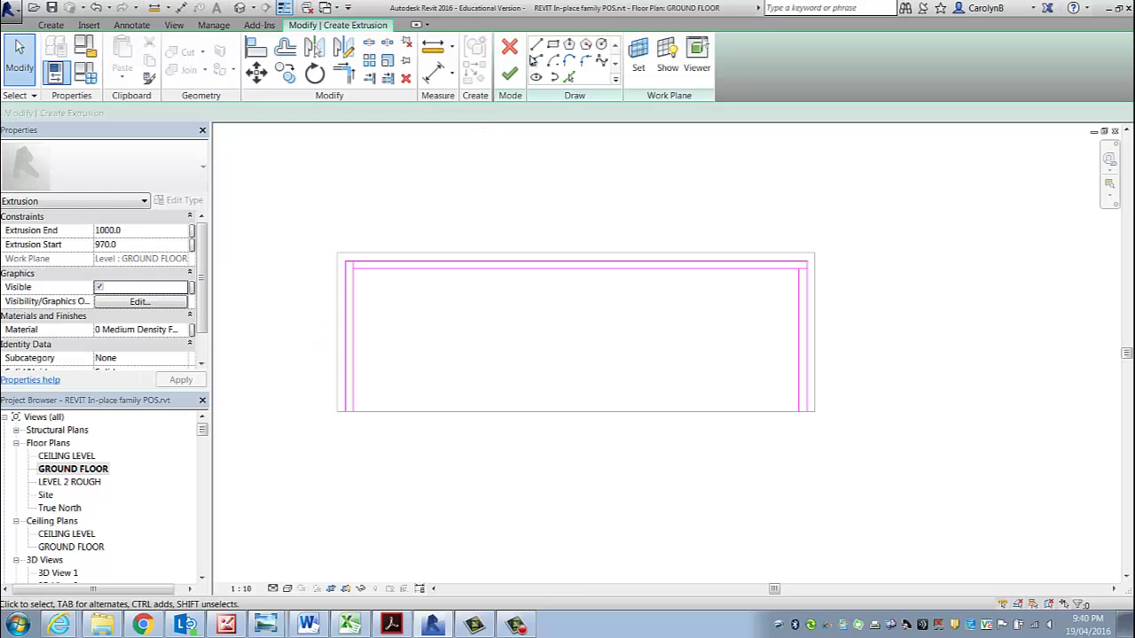
pyautogui.click(537, 46)
pyautogui.click(346, 413)
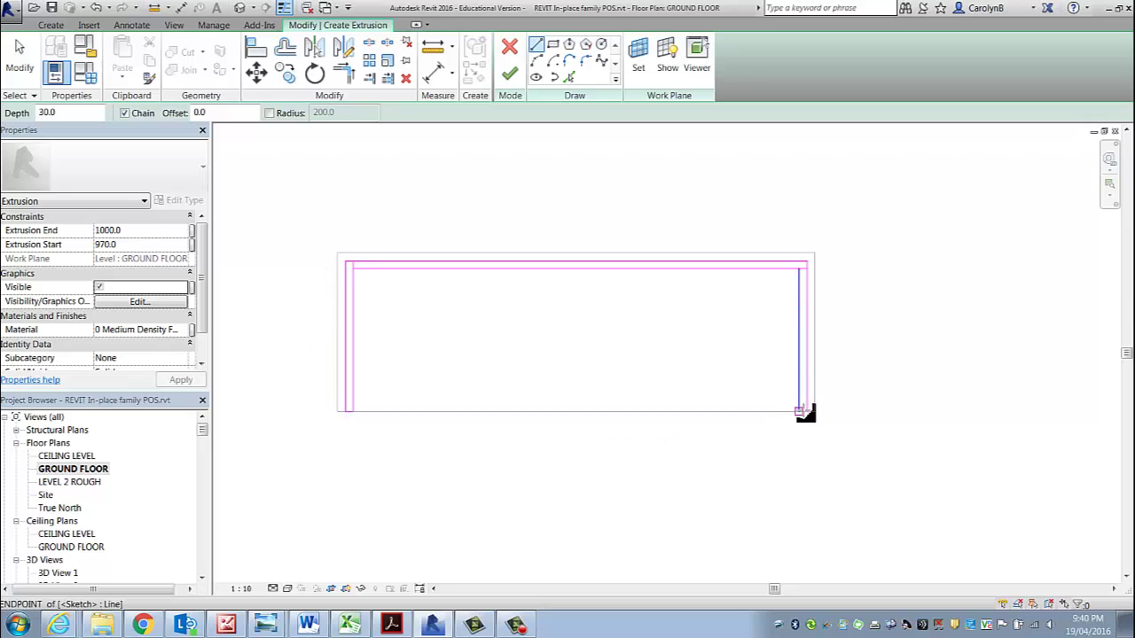
pyautogui.click(807, 412)
pyautogui.press('Escape')
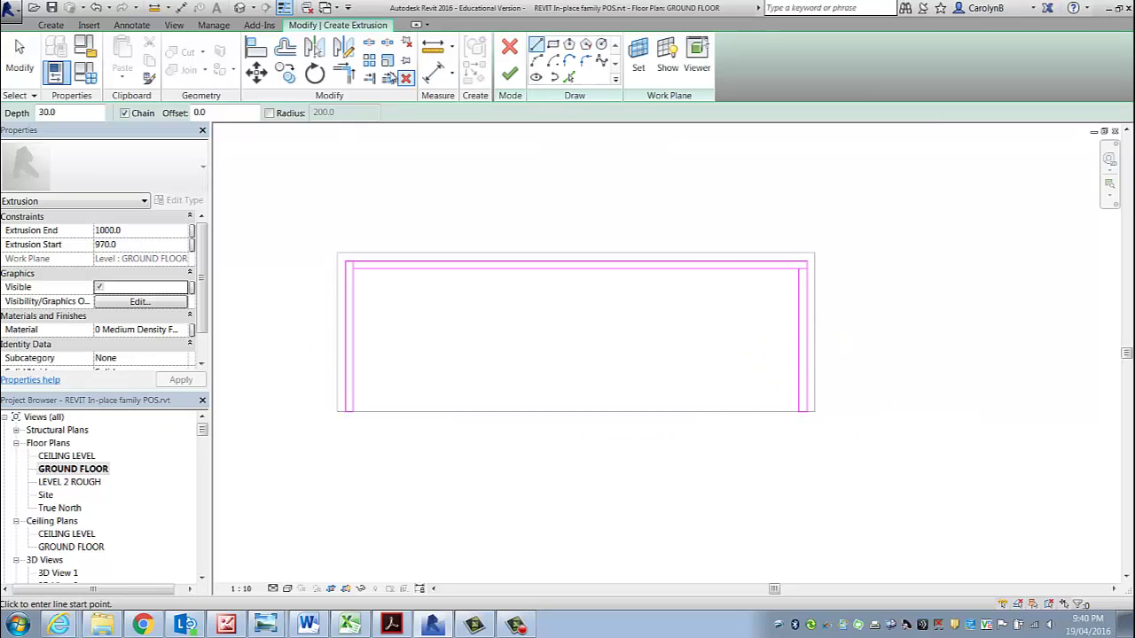
# - Trim the inner top and right lines into a closed corner
pyautogui.click(344, 73)
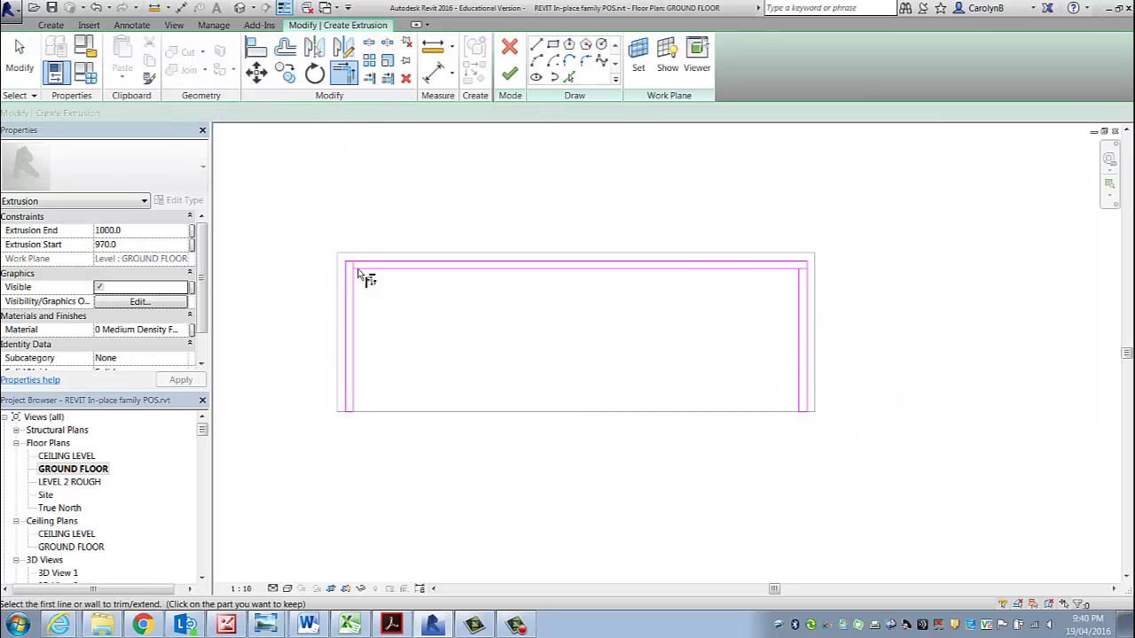
pyautogui.click(791, 270)
pyautogui.click(801, 306)
pyautogui.press('Escape')
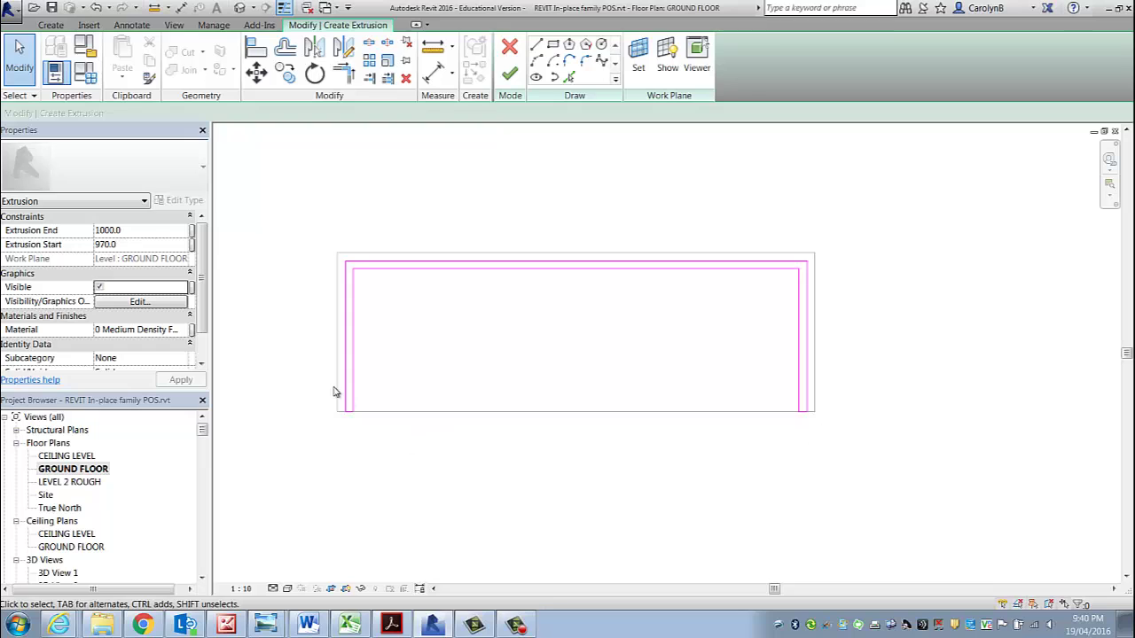
# - Set the extrusion from 0 to 300, then finish the sketch and the in-place model
pyautogui.click(149, 246)
pyautogui.write('0')
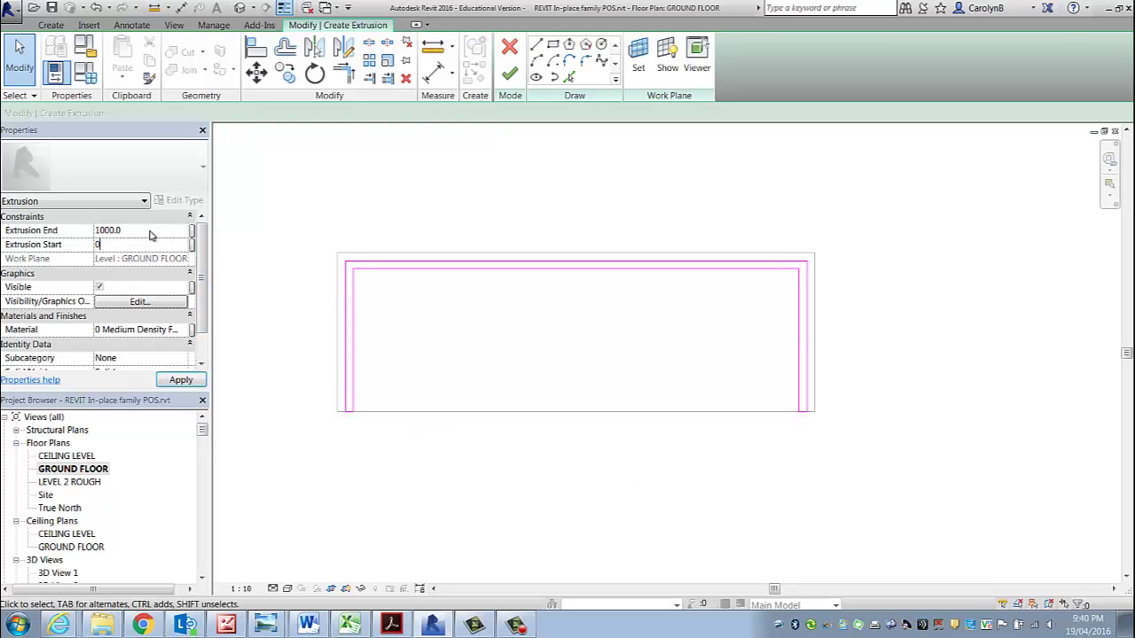
pyautogui.click(151, 231)
pyautogui.click(510, 74)
pyautogui.click(891, 375)
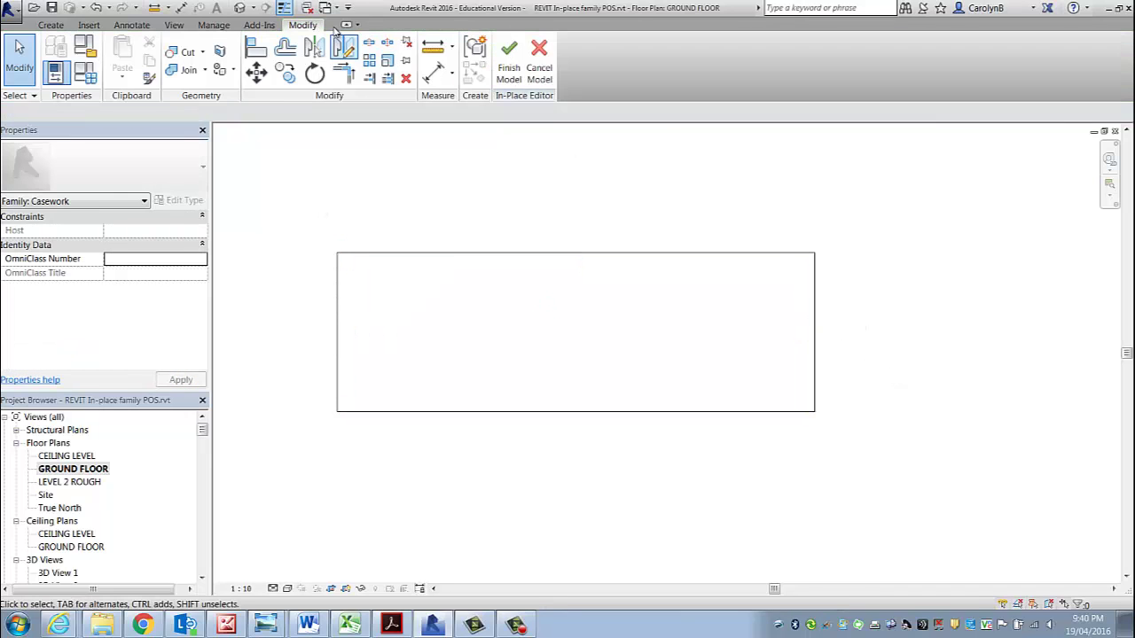
pyautogui.moveTo(446, 214); pyautogui.dragTo(491, 266, button='middle')
pyautogui.scroll(-2, 492, 266)
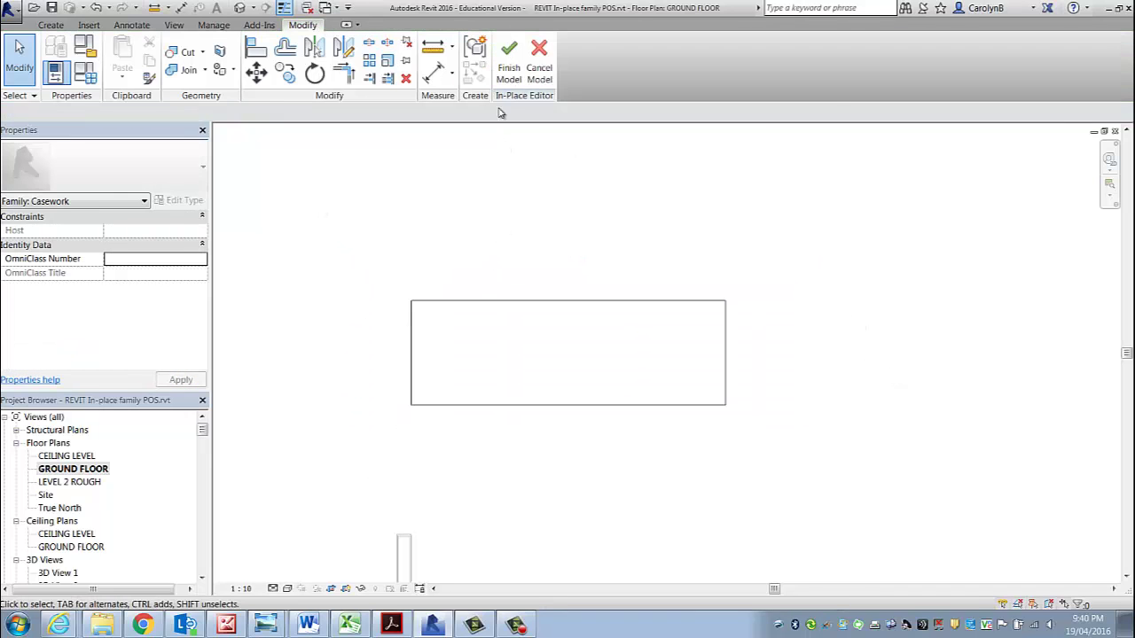
pyautogui.click(509, 60)
pyautogui.moveTo(612, 254); pyautogui.dragTo(625, 289, button='middle')
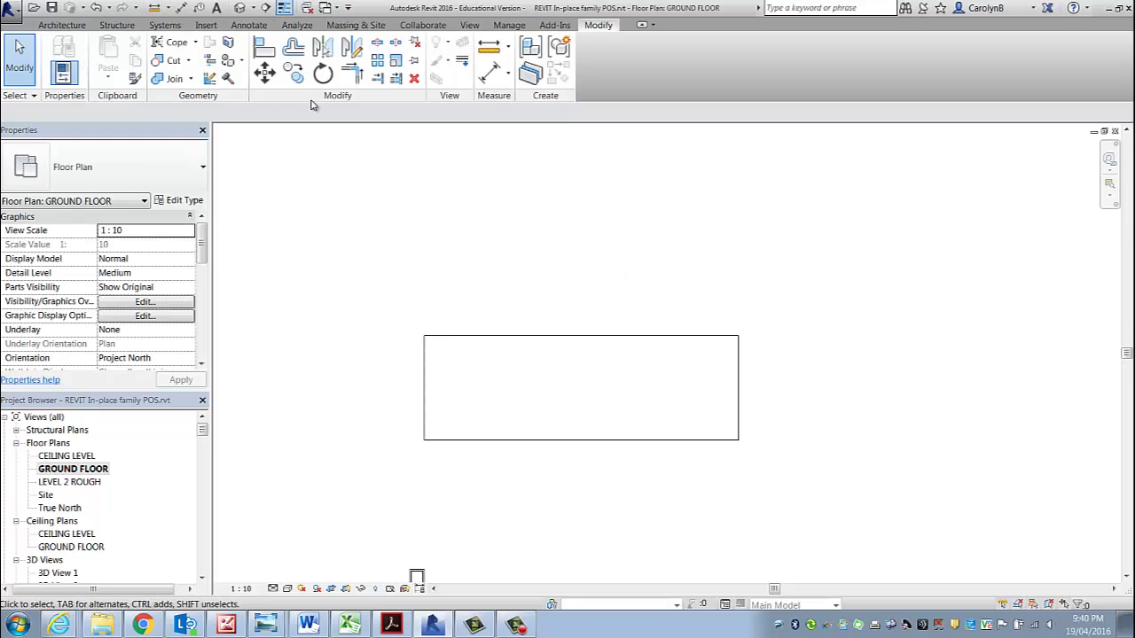
# - Place a building elevation marker near the reception desk and nudge it slightly up
pyautogui.click(469, 24)
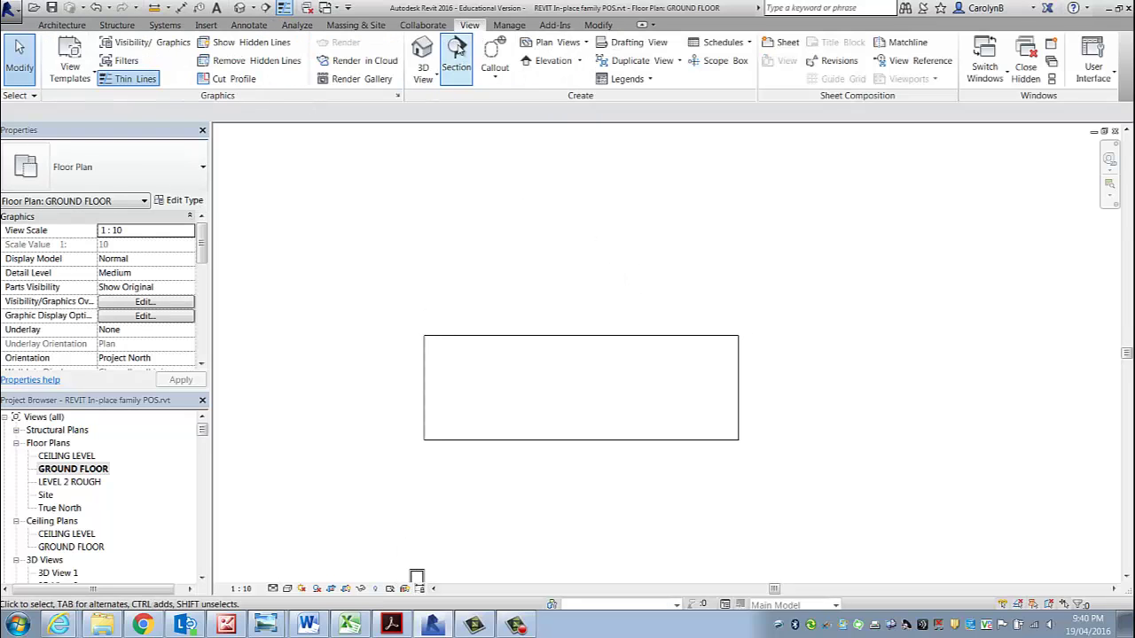
pyautogui.click(546, 60)
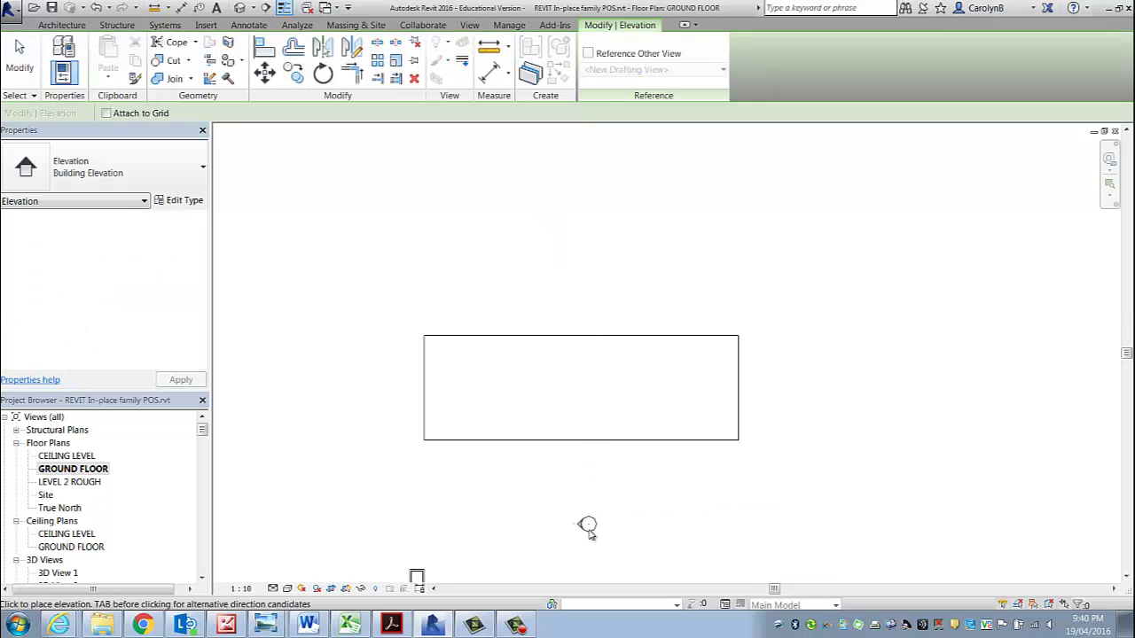
pyautogui.moveTo(588, 530); pyautogui.dragTo(585, 453, button='middle')
pyautogui.scroll(-4, 591, 245)
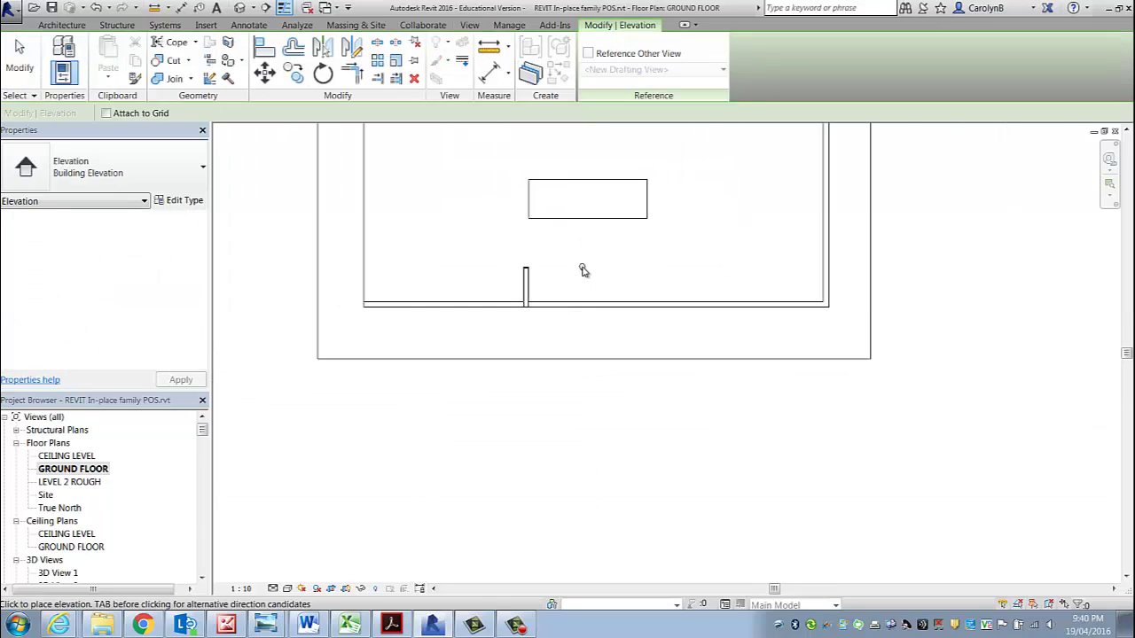
pyautogui.moveTo(571, 149)
pyautogui.mouseDown(button='middle')
pyautogui.moveTo(585, 241)
pyautogui.moveTo(601, 236)
pyautogui.mouseUp(button='middle')
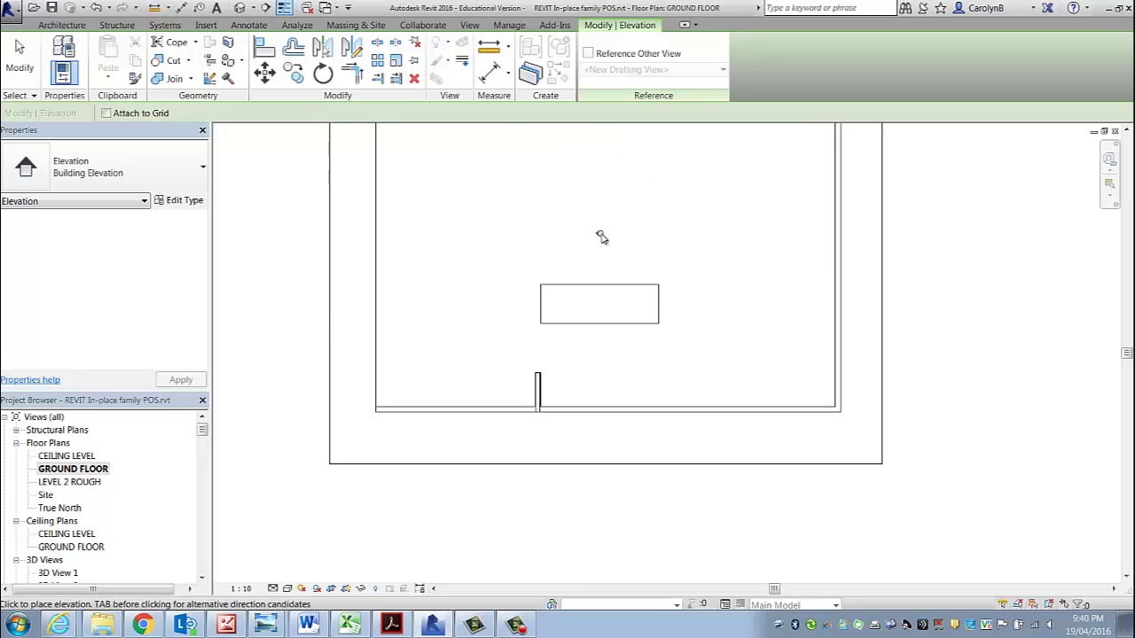
pyautogui.click(628, 384)
pyautogui.press('Escape')
pyautogui.press('Escape')
pyautogui.click(600, 233)
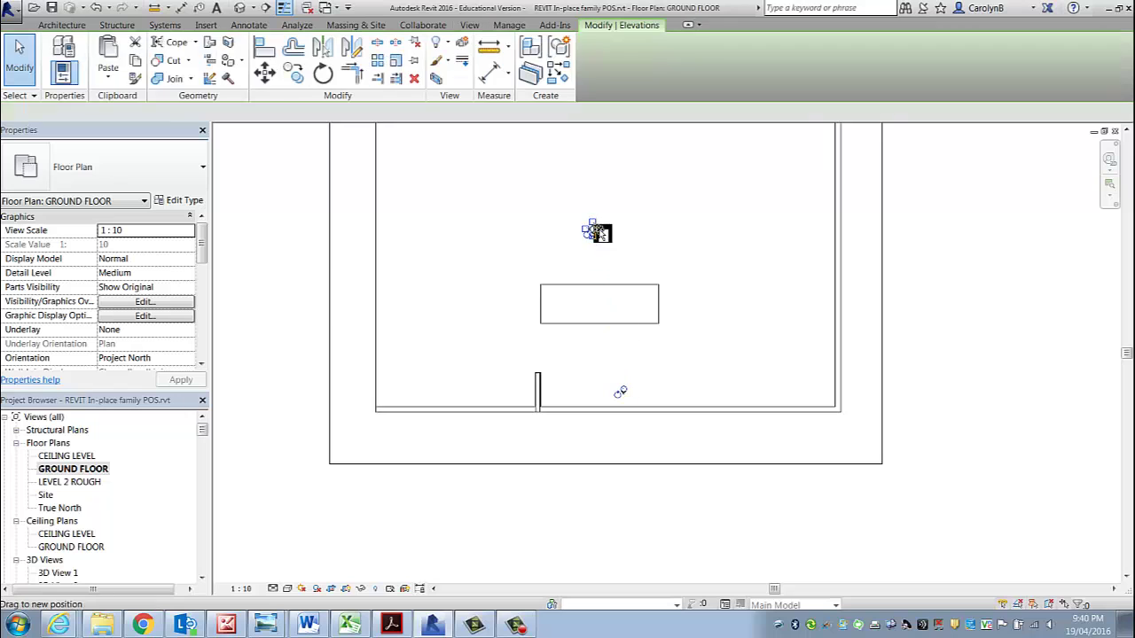
pyautogui.moveTo(596, 266); pyautogui.dragTo(600, 249)
pyautogui.click(573, 261)
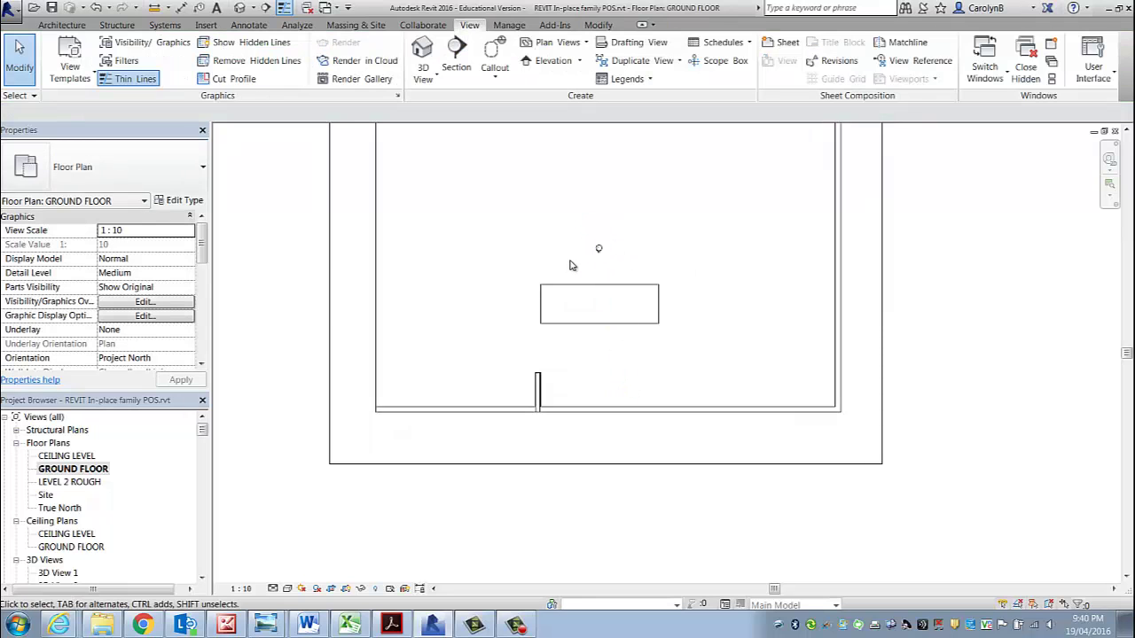
# - Trim the elevation's width from the right and left so it spans only the desk
pyautogui.scroll(5, 575, 259)
pyautogui.doubleClick(658, 232)
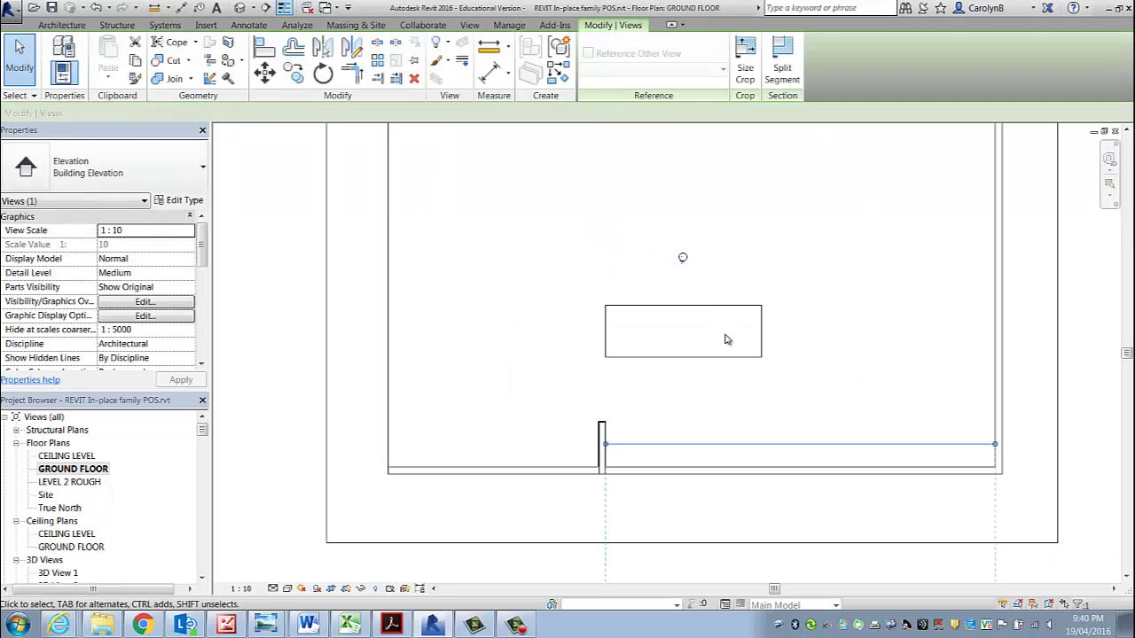
pyautogui.moveTo(736, 445); pyautogui.dragTo(709, 290)
pyautogui.hotkey('ctrl', 'z')
pyautogui.moveTo(900, 291); pyautogui.dragTo(726, 300)
pyautogui.moveTo(484, 286); pyautogui.dragTo(589, 288)
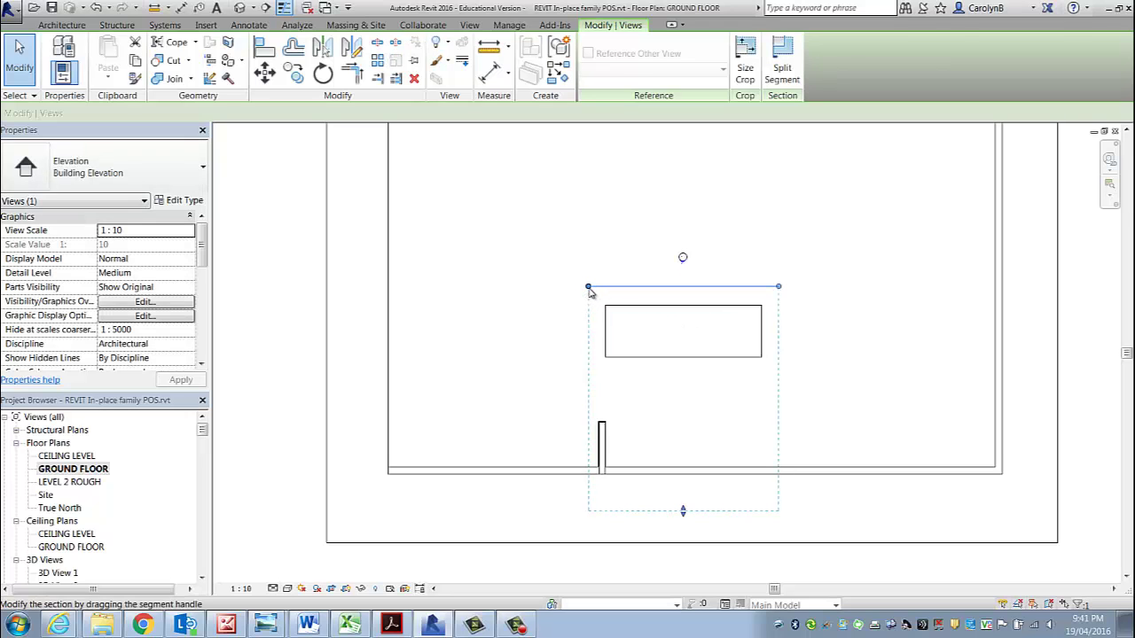
# - Open Elevation 1 - a and set its scale to 1:20
pyautogui.click(833, 361)
pyautogui.doubleClick(682, 257)
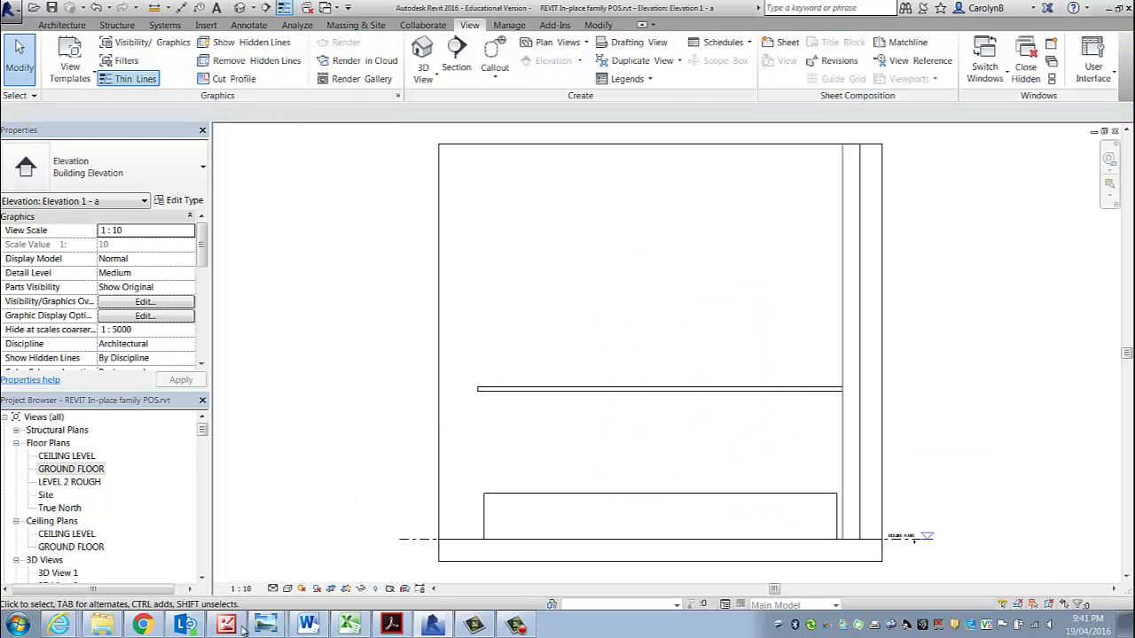
pyautogui.moveTo(539, 491); pyautogui.dragTo(466, 444, button='middle')
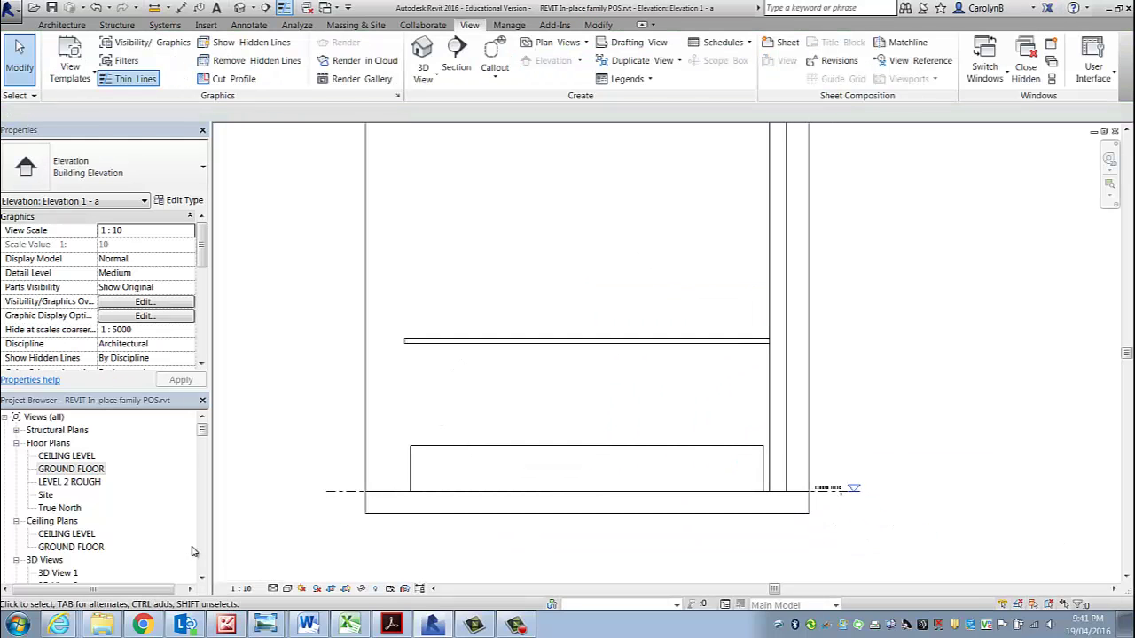
pyautogui.click(239, 589)
pyautogui.click(246, 461)
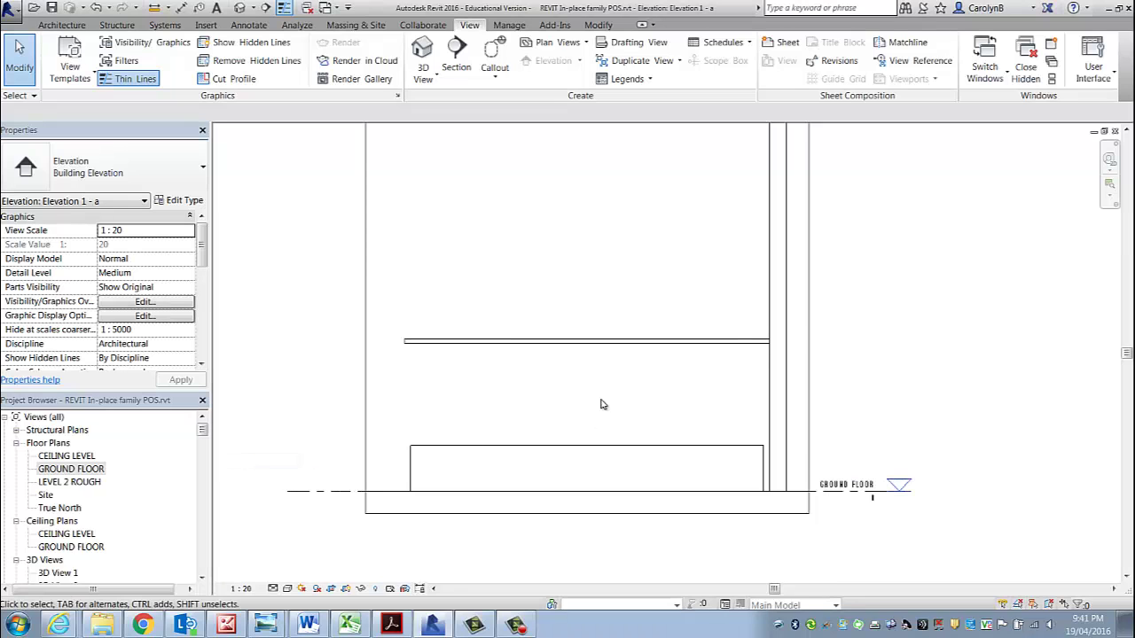
# - In the desk's in-place editor, stretch the front panel extrusion up to meet the desk top
pyautogui.click(551, 446)
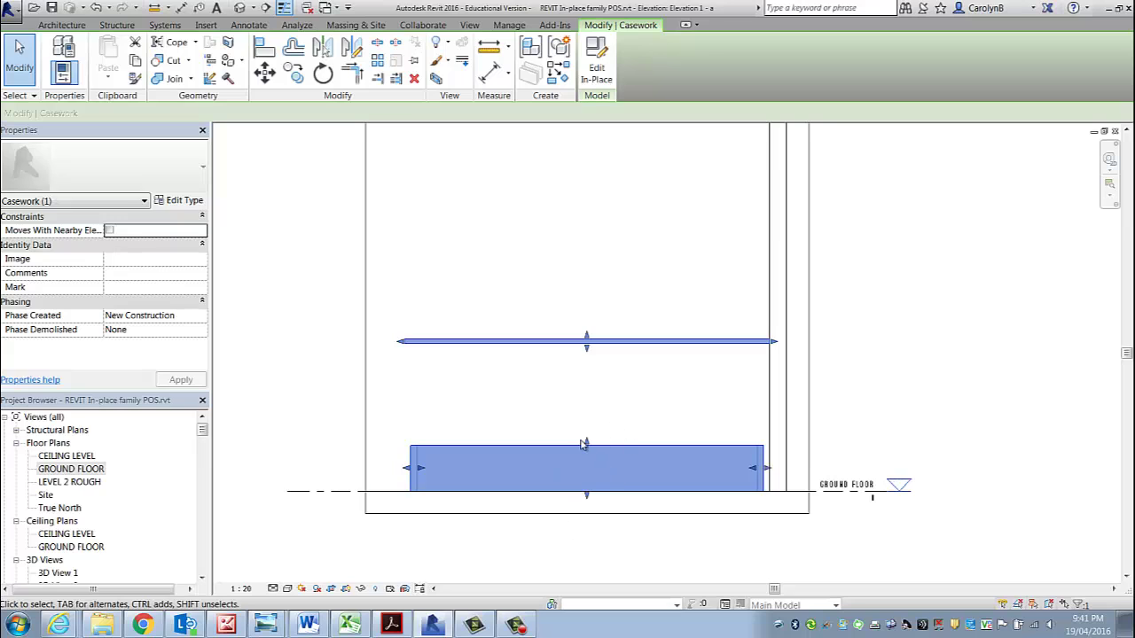
pyautogui.moveTo(586, 445); pyautogui.dragTo(585, 381)
pyautogui.scroll(3, 588, 372)
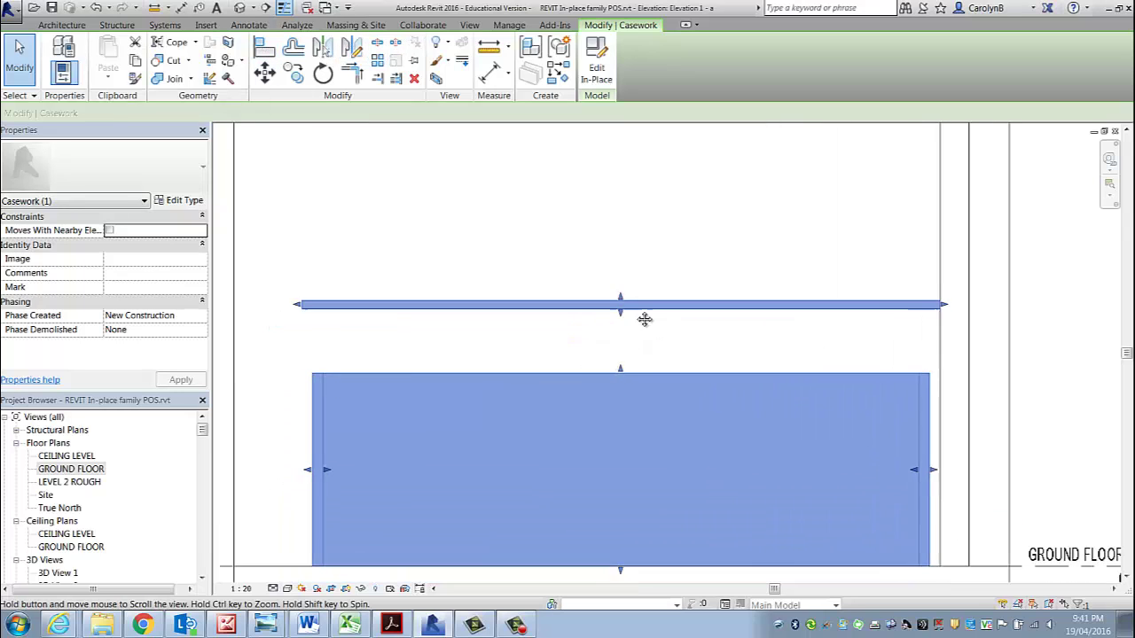
pyautogui.doubleClick(627, 257)
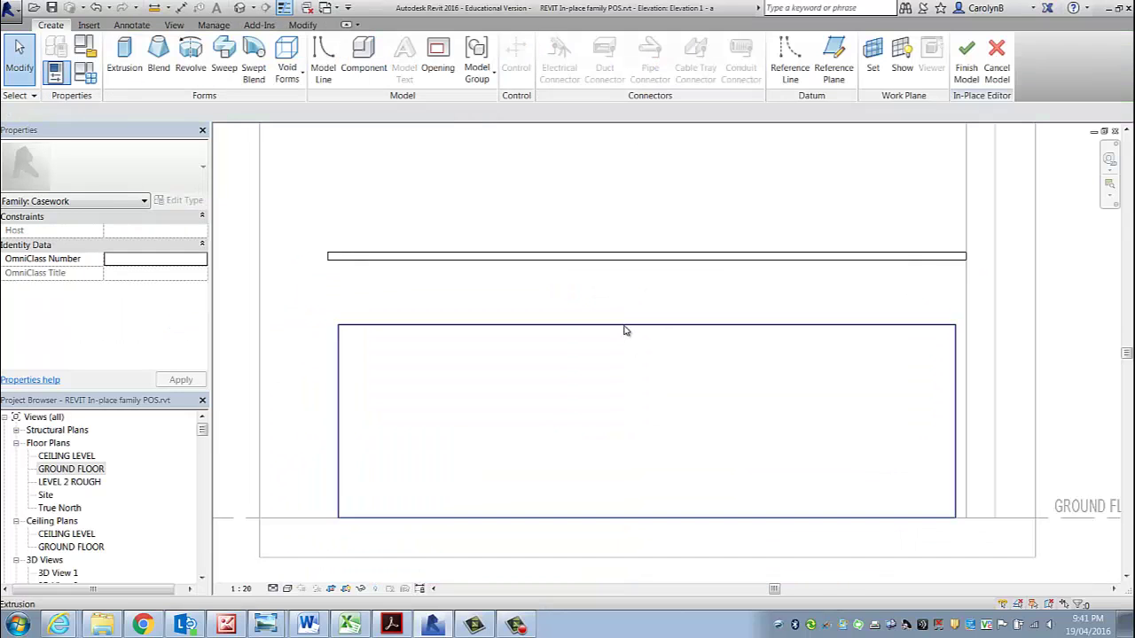
pyautogui.click(626, 329)
pyautogui.moveTo(647, 320); pyautogui.dragTo(650, 265)
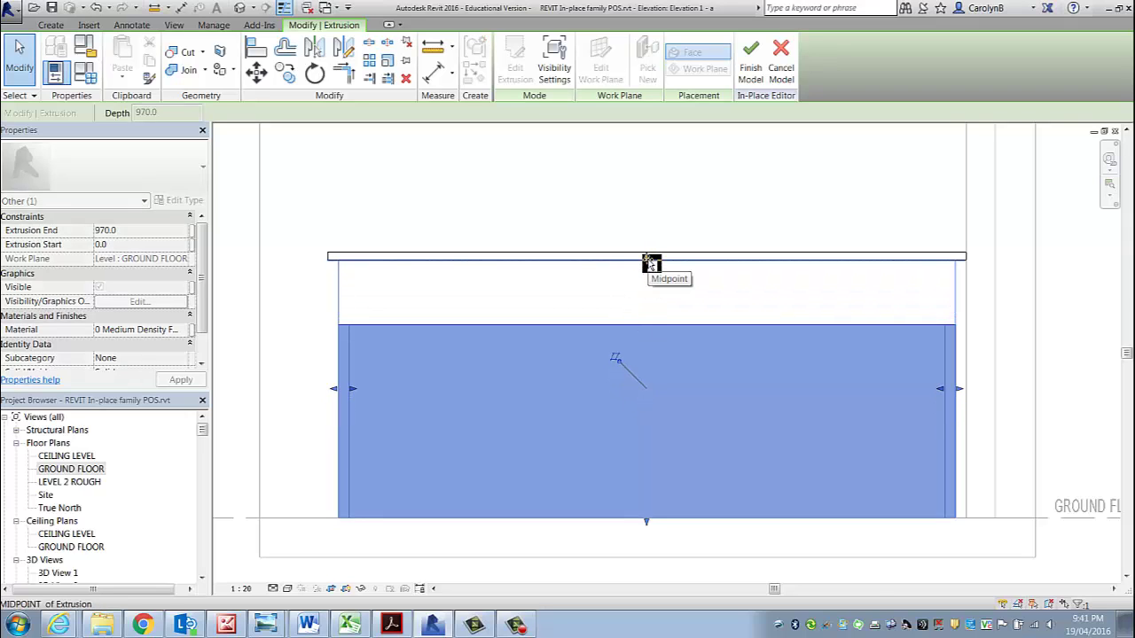
pyautogui.moveTo(651, 263); pyautogui.dragTo(652, 264)
pyautogui.click(613, 193)
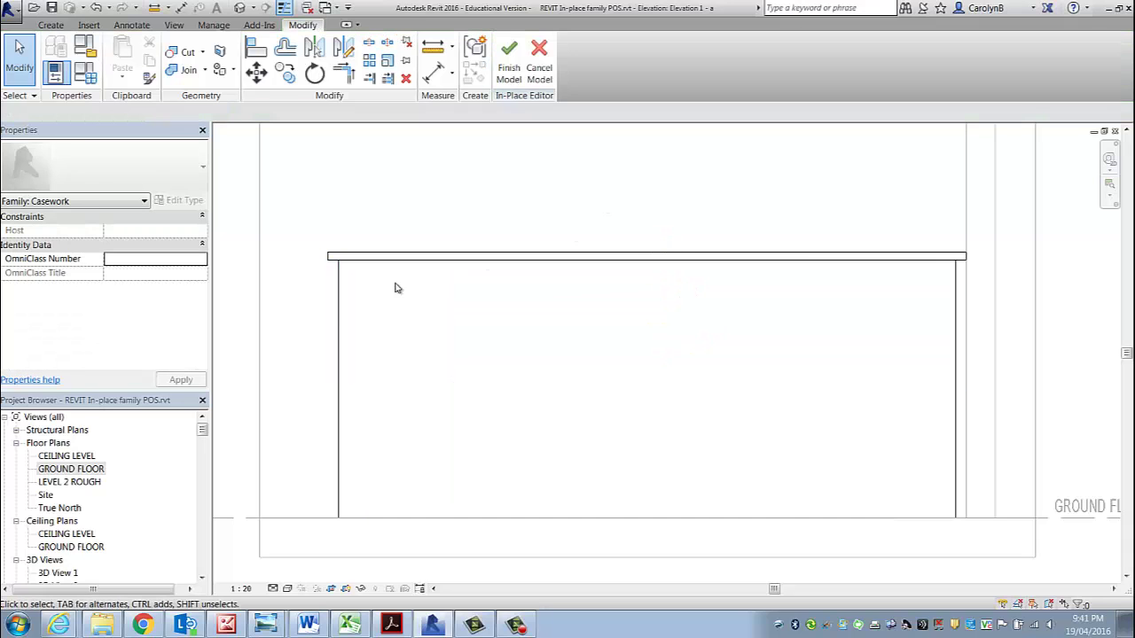
pyautogui.click(344, 317)
pyautogui.click(431, 191)
# - Check the desk in 3D View 1, then return to the GROUND FLOOR plan
pyautogui.doubleClick(58, 573)
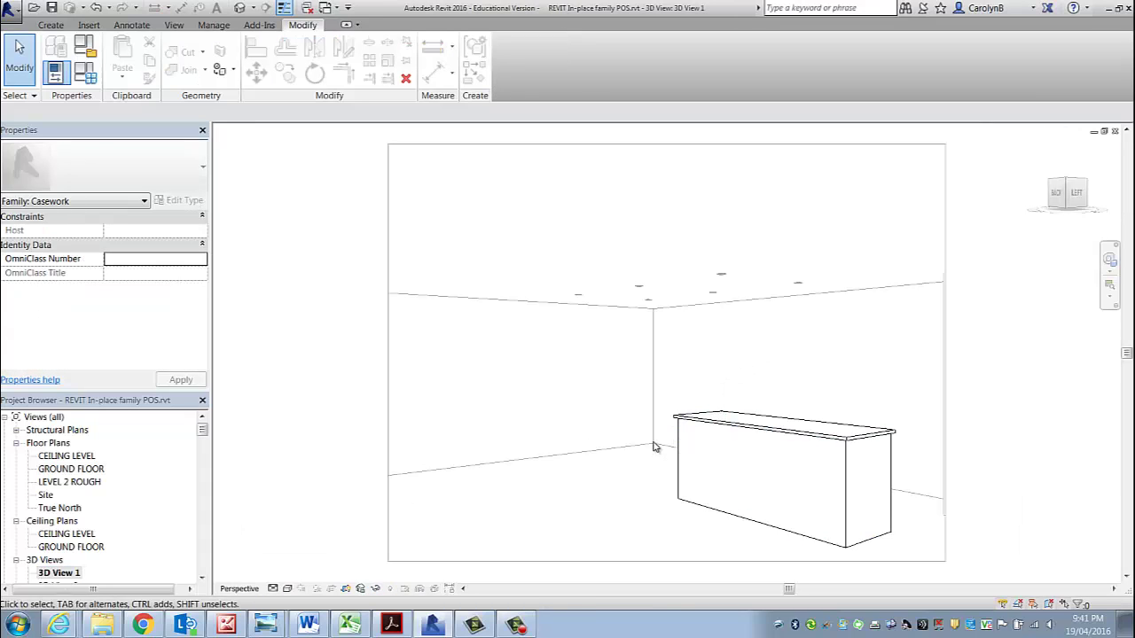
pyautogui.doubleClick(77, 470)
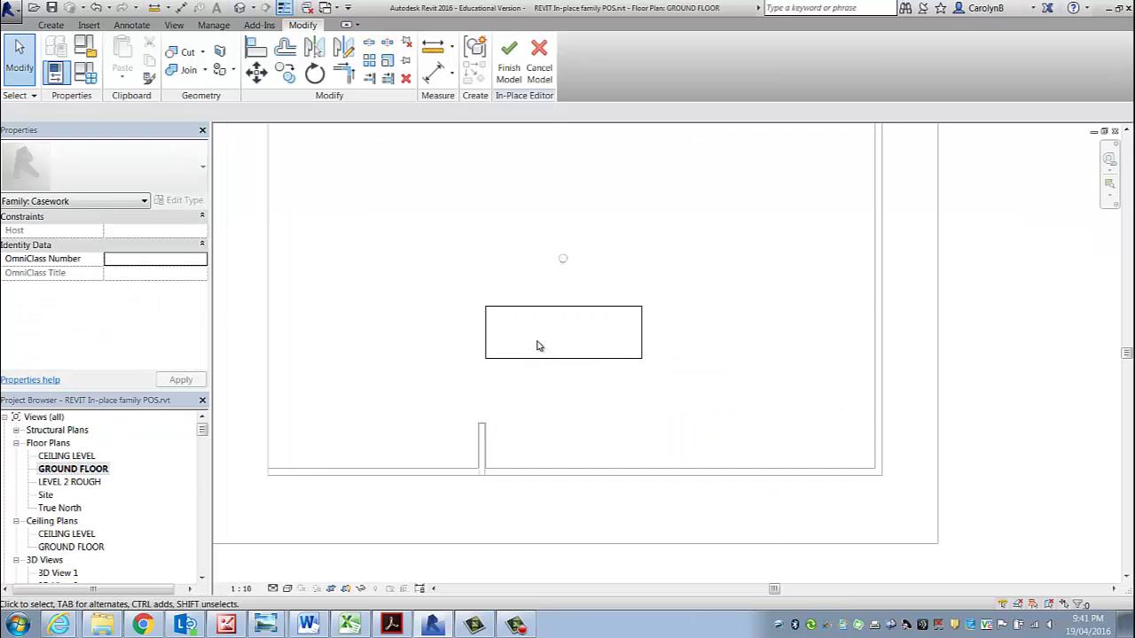
pyautogui.scroll(4, 538, 346)
pyautogui.moveTo(265, 625)
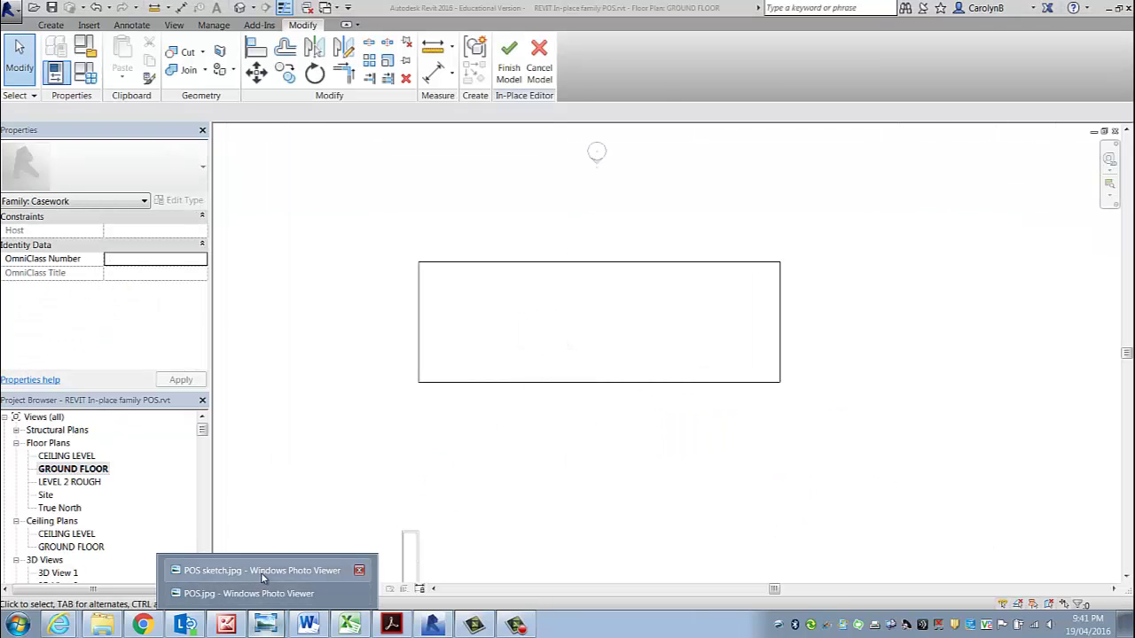
pyautogui.click(260, 571)
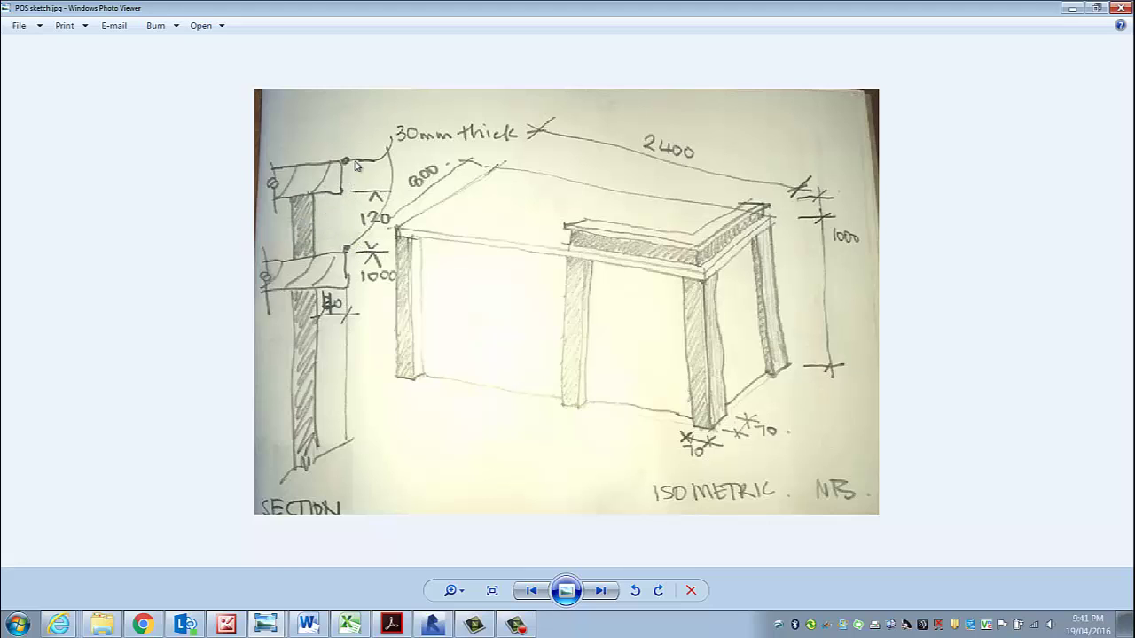
pyautogui.click(1072, 8)
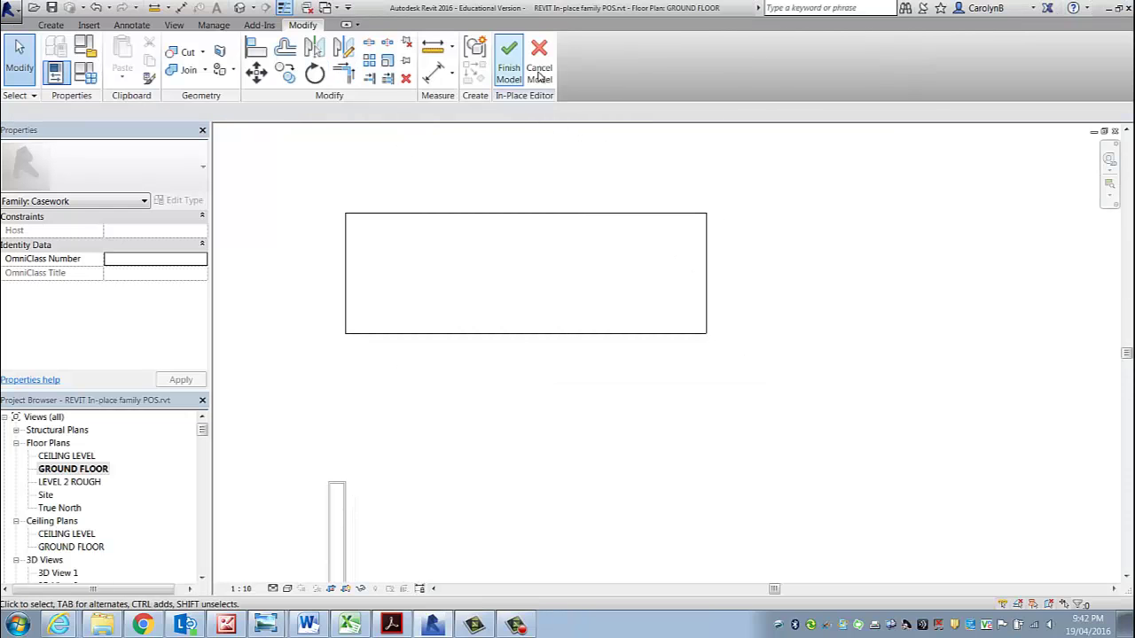
# - Start a new extrusion and pick the desk's left and top edges with offset 40
pyautogui.click(50, 25)
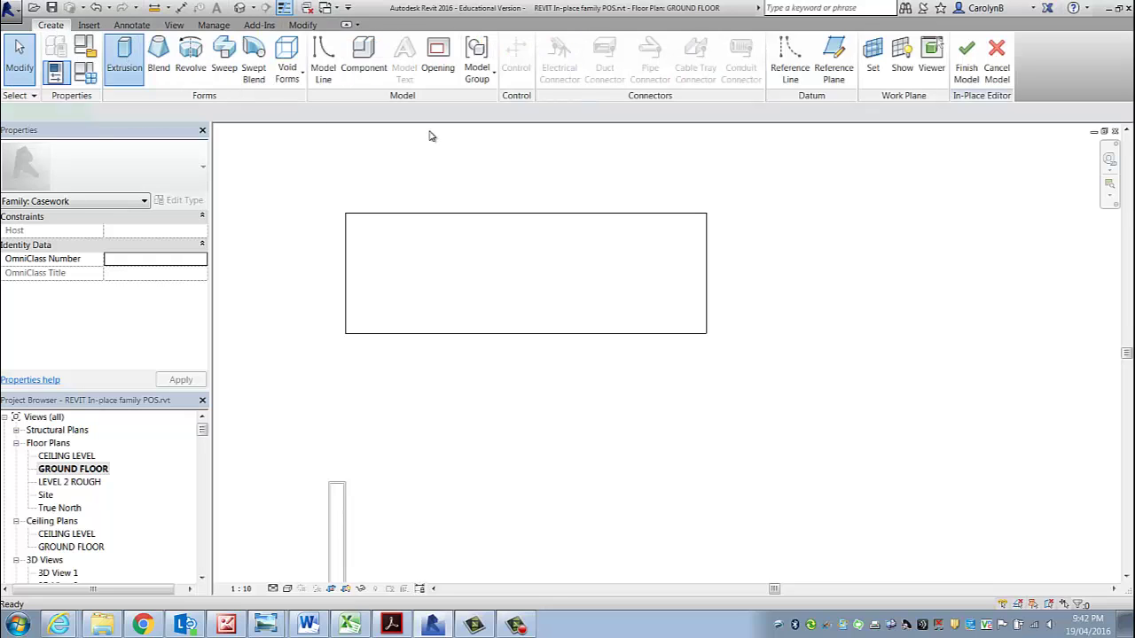
pyautogui.click(124, 55)
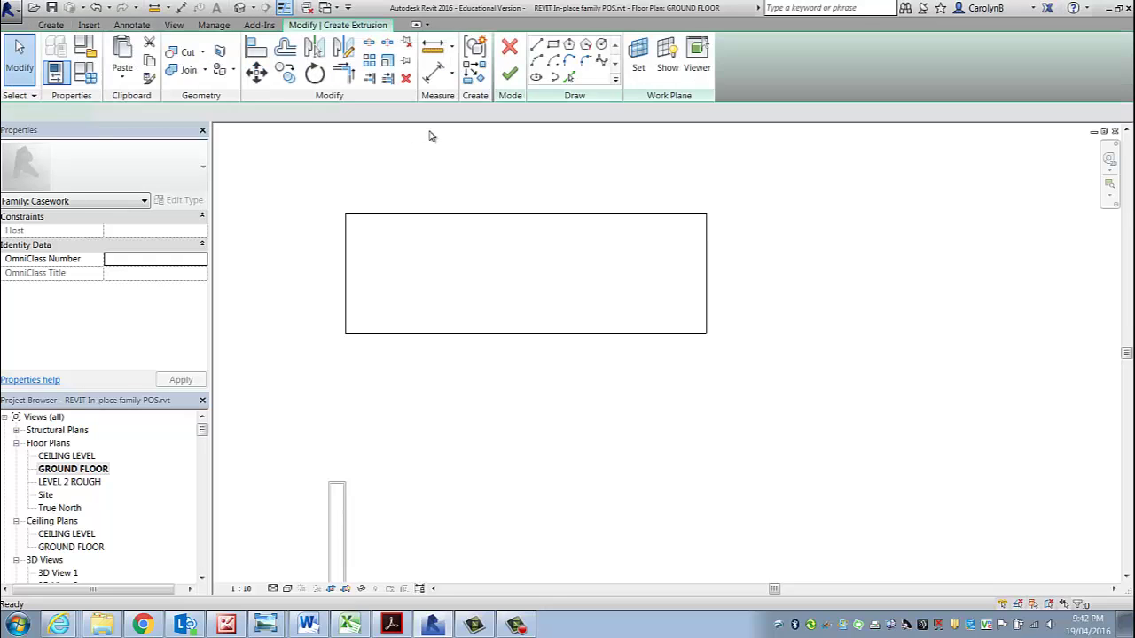
pyautogui.click(569, 78)
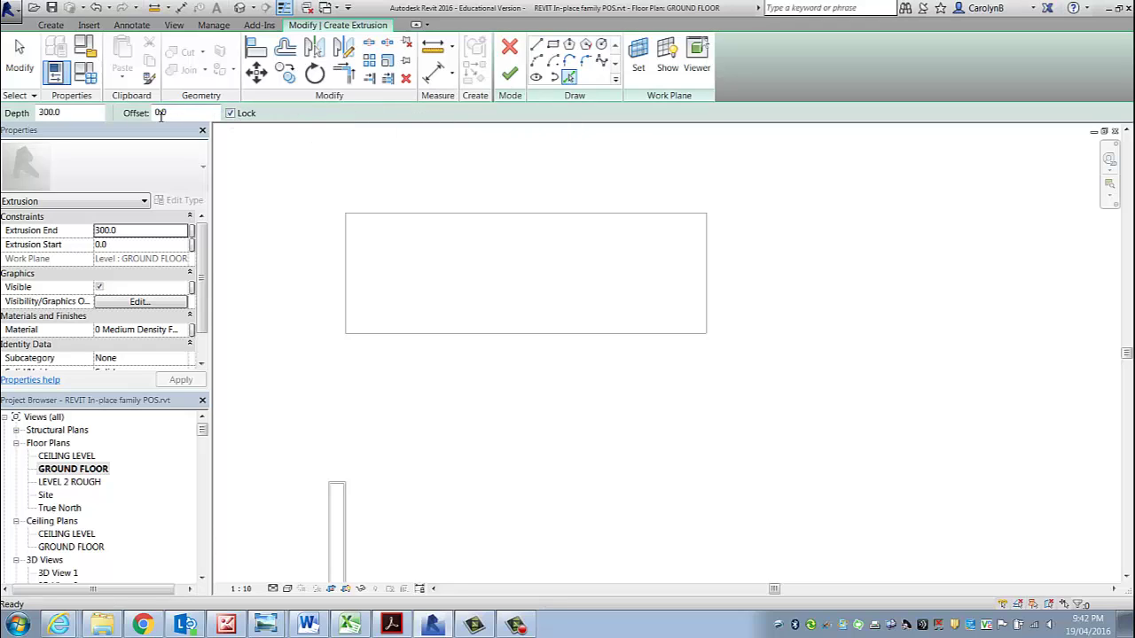
pyautogui.write('40')
pyautogui.click(347, 266)
pyautogui.click(388, 219)
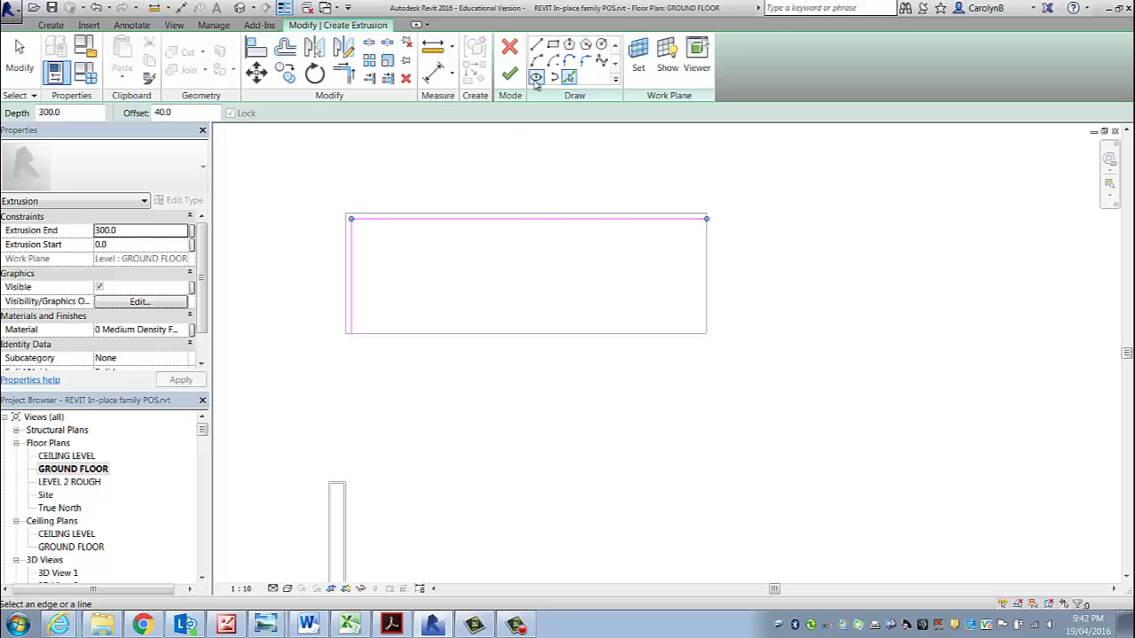
# - Draw a vertical divider line partway down from the top sketch line
pyautogui.click(536, 46)
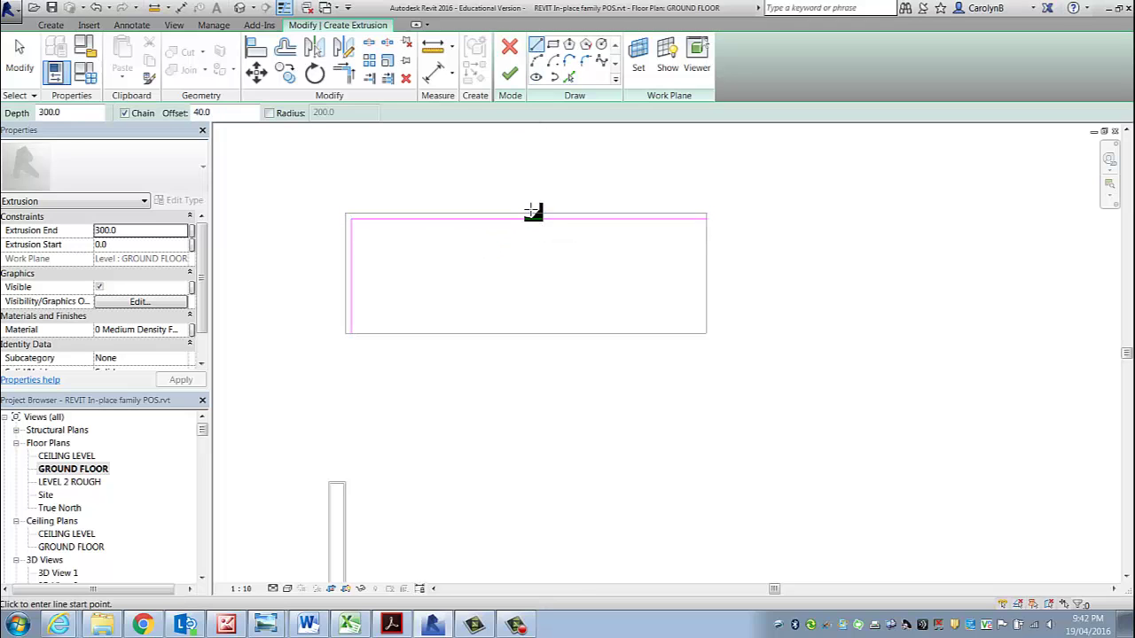
pyautogui.click(527, 213)
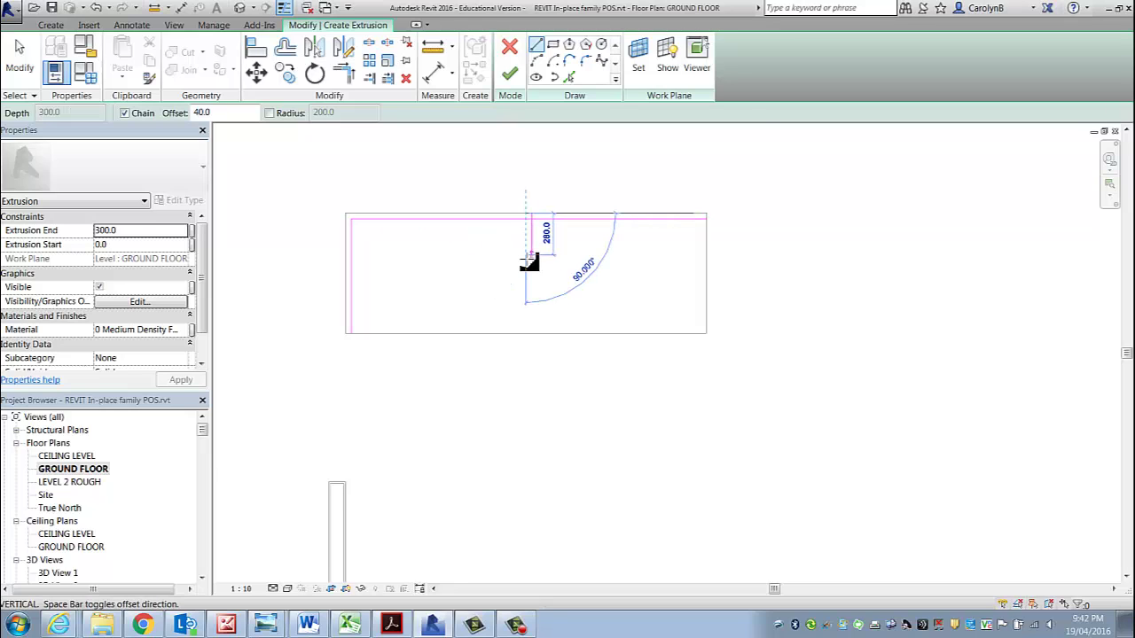
pyautogui.click(529, 257)
pyautogui.press('Escape')
pyautogui.scroll(2, 399, 259)
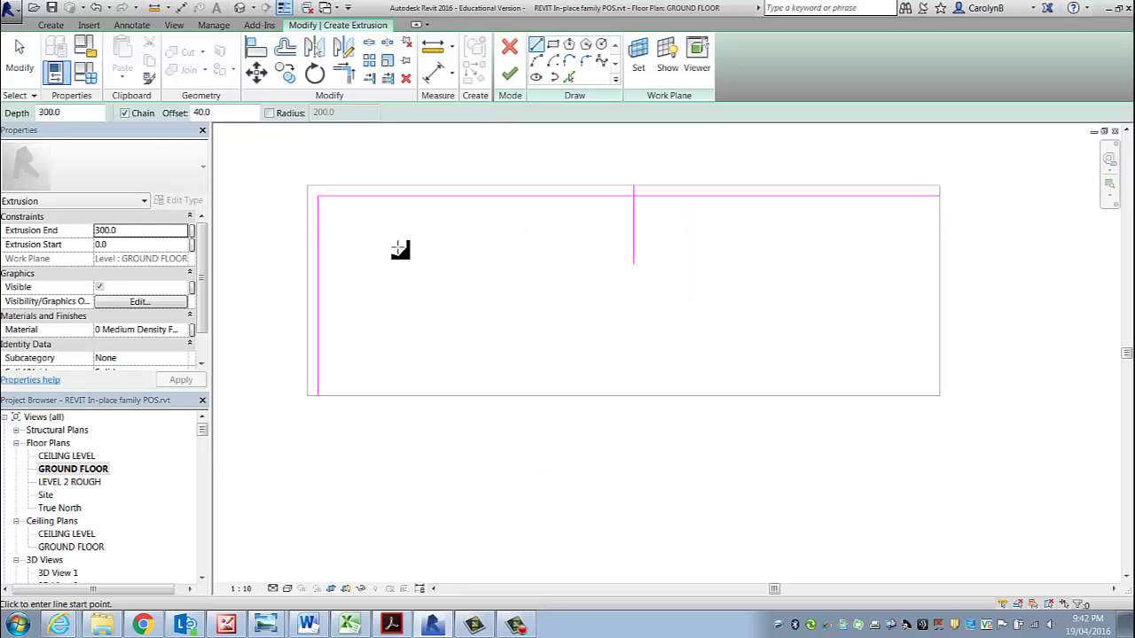
pyautogui.moveTo(393, 259); pyautogui.dragTo(443, 254, button='middle')
pyautogui.press('Escape')
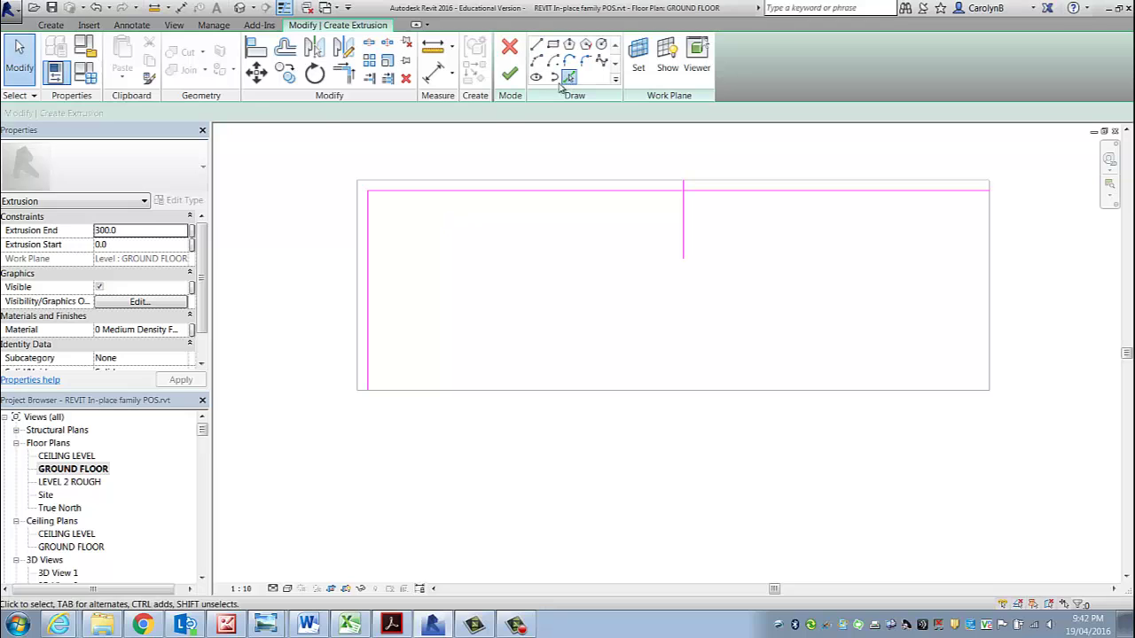
# - Add a line offset 20 inside the left sketch line, then bring up the POS.jpg photo
pyautogui.click(568, 78)
pyautogui.write('20')
pyautogui.click(403, 213)
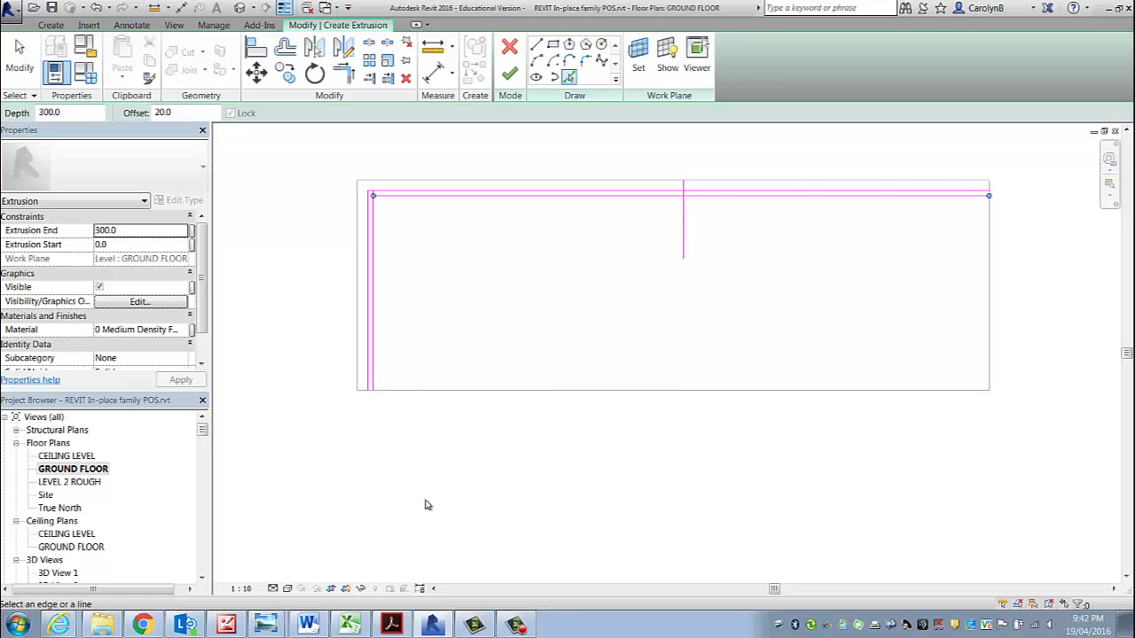
pyautogui.moveTo(266, 624)
pyautogui.click(249, 601)
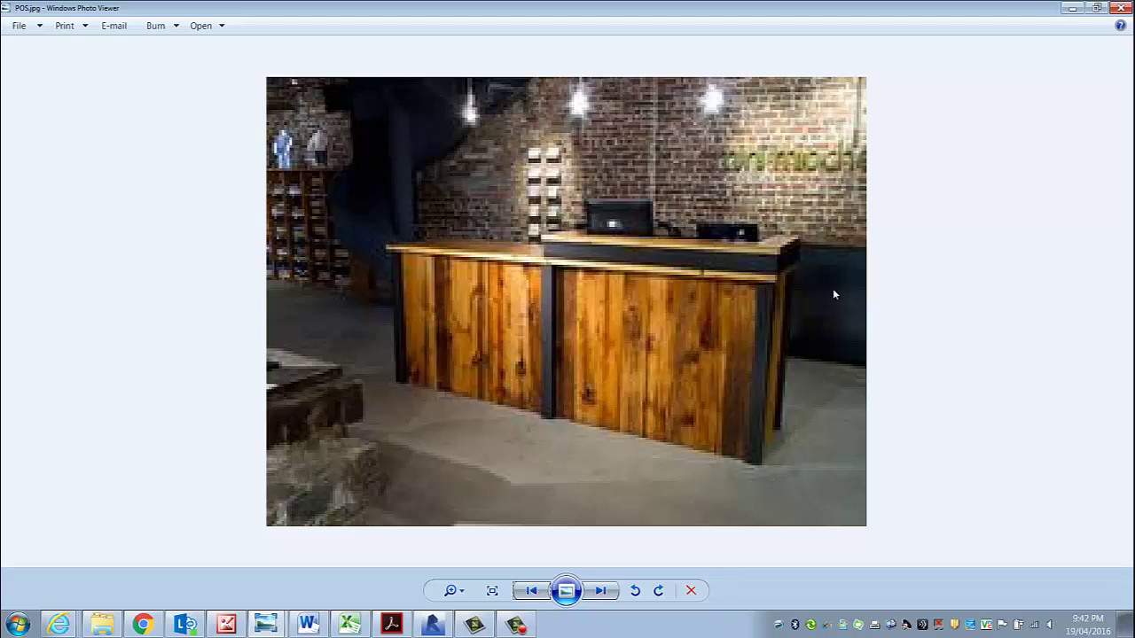
# - Minimize the POS.jpg photo in Windows Photo Viewer to get back to Revit
pyautogui.click(1071, 8)
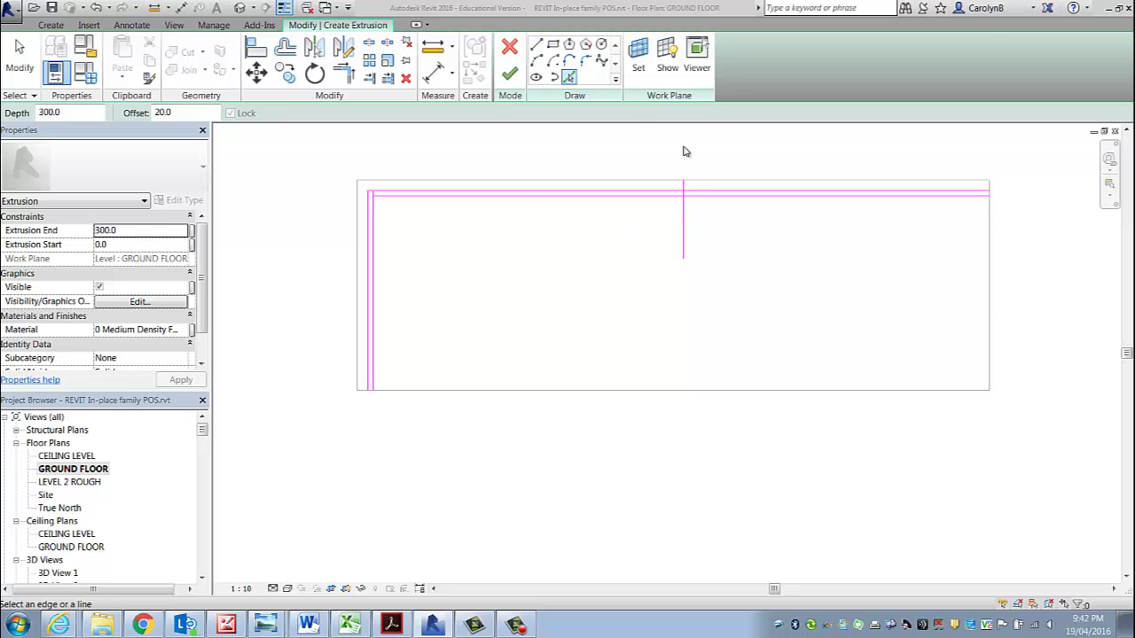
# - Add a sketch line offset 20 beside the vertical divider
pyautogui.doubleClick(187, 112)
pyautogui.write('0')
pyautogui.press('Return')
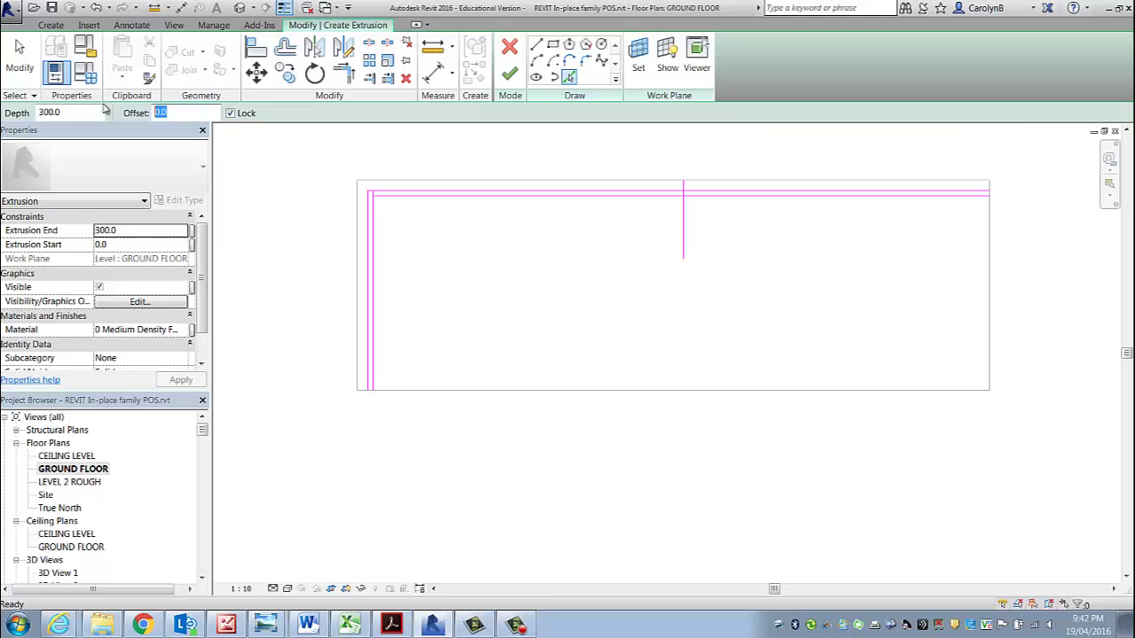
pyautogui.write('20')
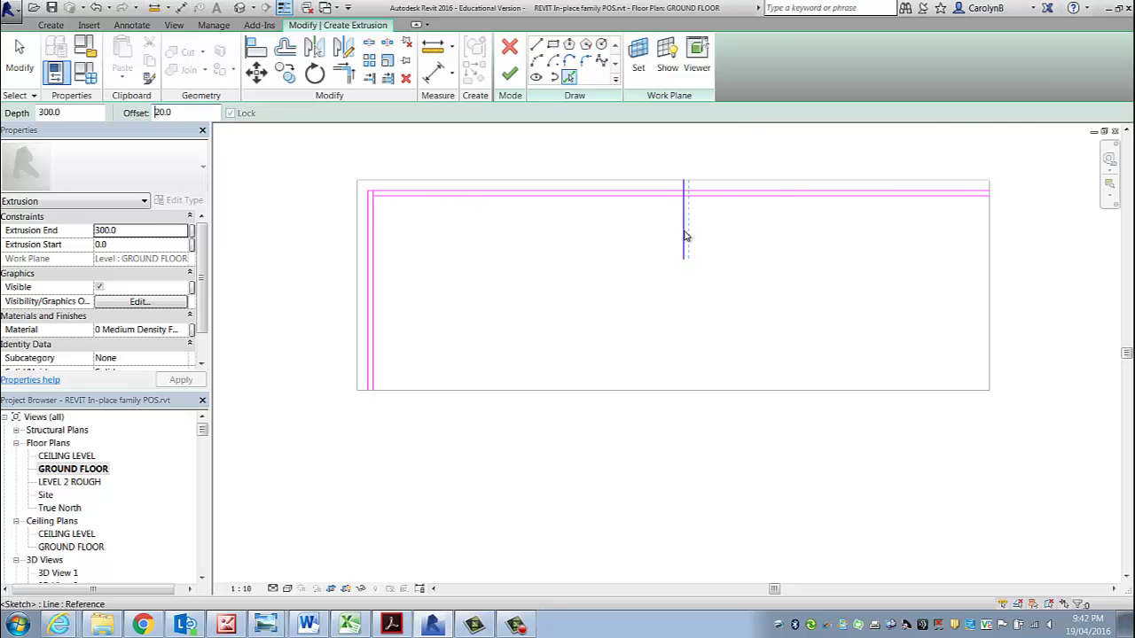
pyautogui.click(682, 236)
# - Trim the divider and inner left lines into clean corners with the top line
pyautogui.click(344, 73)
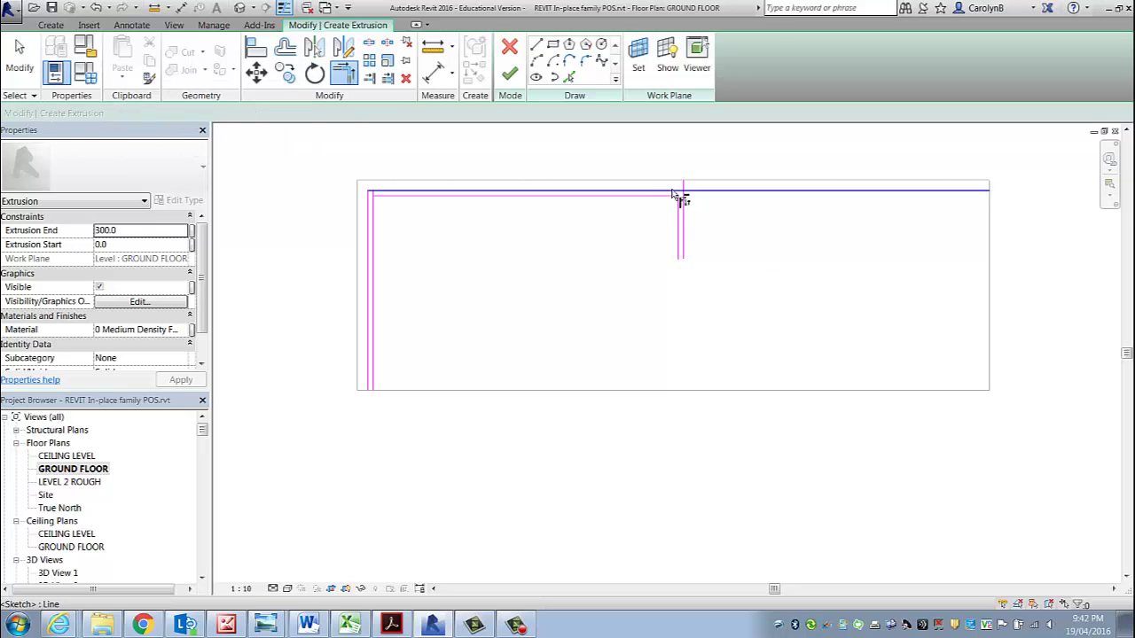
pyautogui.click(681, 218)
pyautogui.click(374, 227)
pyautogui.click(398, 197)
pyautogui.press('Escape')
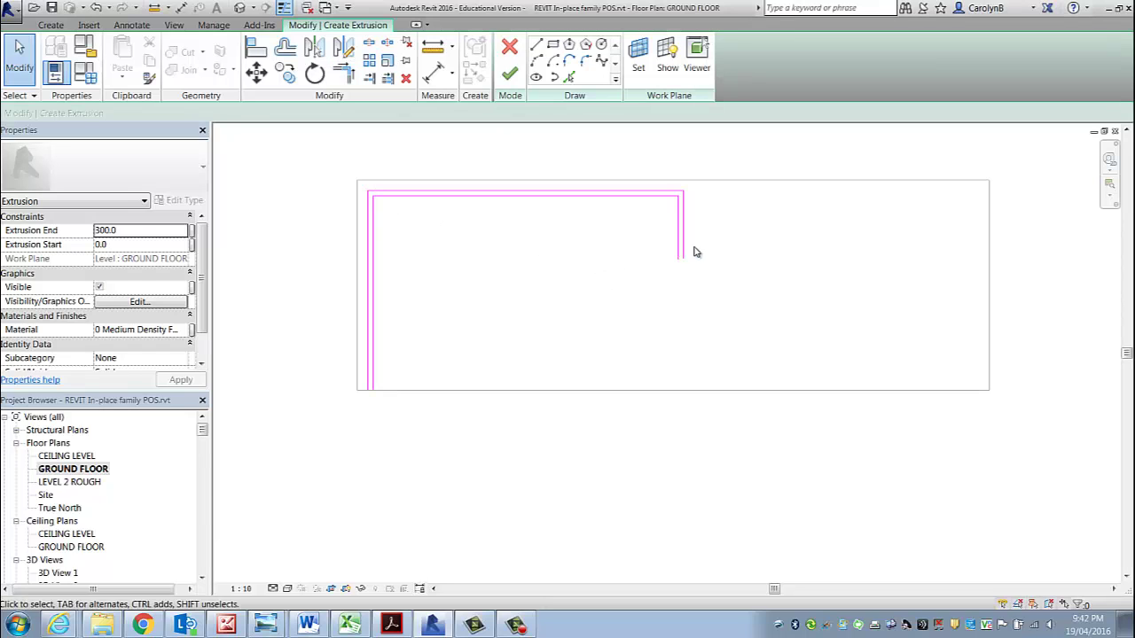
# - Extend the right vertical sketch line down to the desk's bottom edge
pyautogui.click(682, 256)
pyautogui.click(717, 271)
pyautogui.click(683, 255)
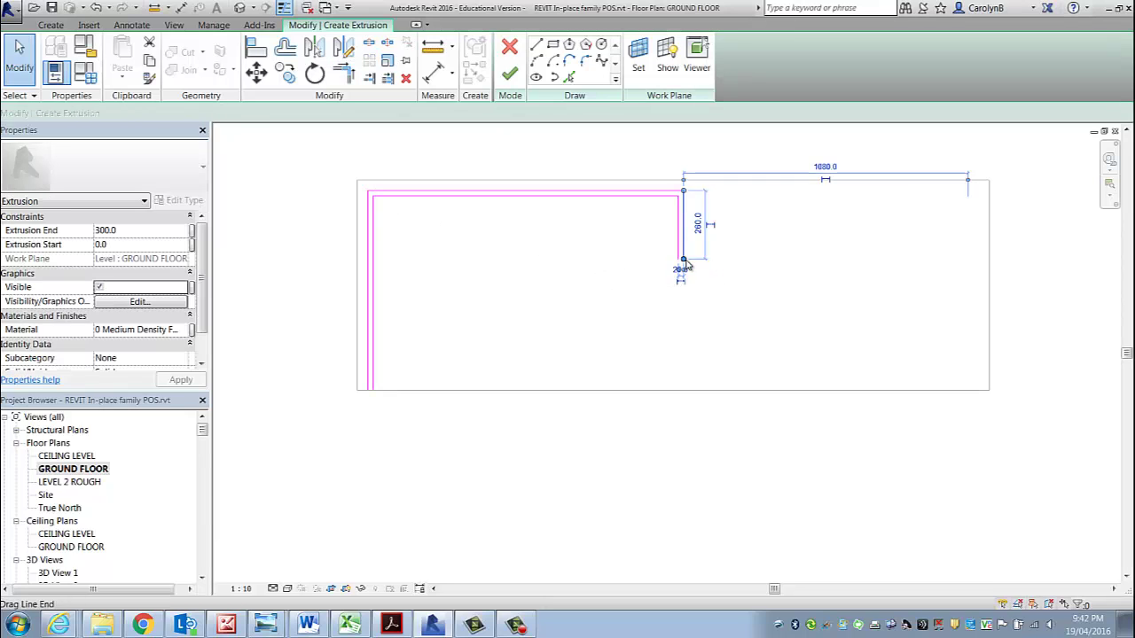
pyautogui.moveTo(682, 259)
pyautogui.mouseDown()
pyautogui.moveTo(689, 394)
pyautogui.moveTo(679, 399)
pyautogui.moveTo(680, 261)
pyautogui.moveTo(679, 390)
pyautogui.mouseUp()
pyautogui.click(537, 46)
pyautogui.click(372, 391)
pyautogui.press('Escape')
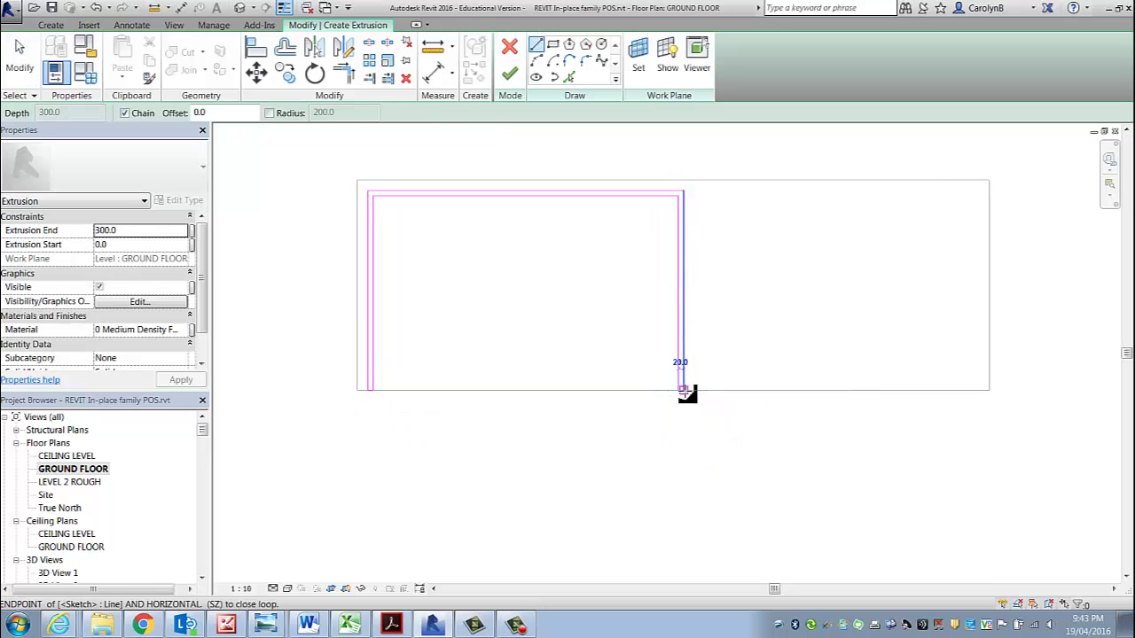
pyautogui.scroll(2, 539, 341)
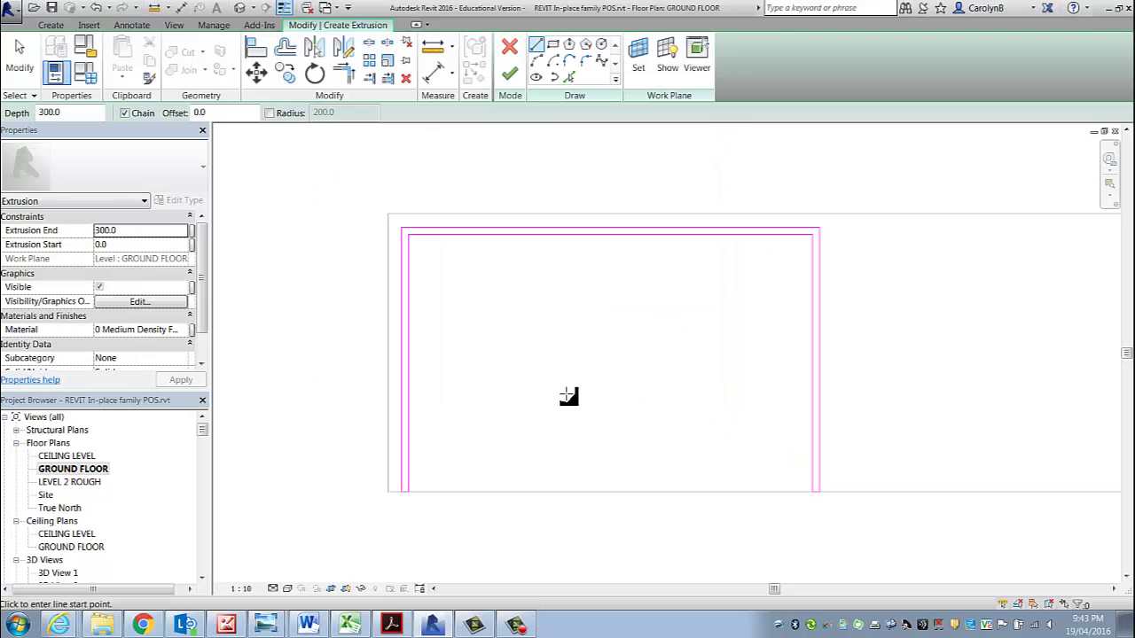
# - Assign the 0 Paint Black material to the extrusion and finish its sketch
pyautogui.click(188, 330)
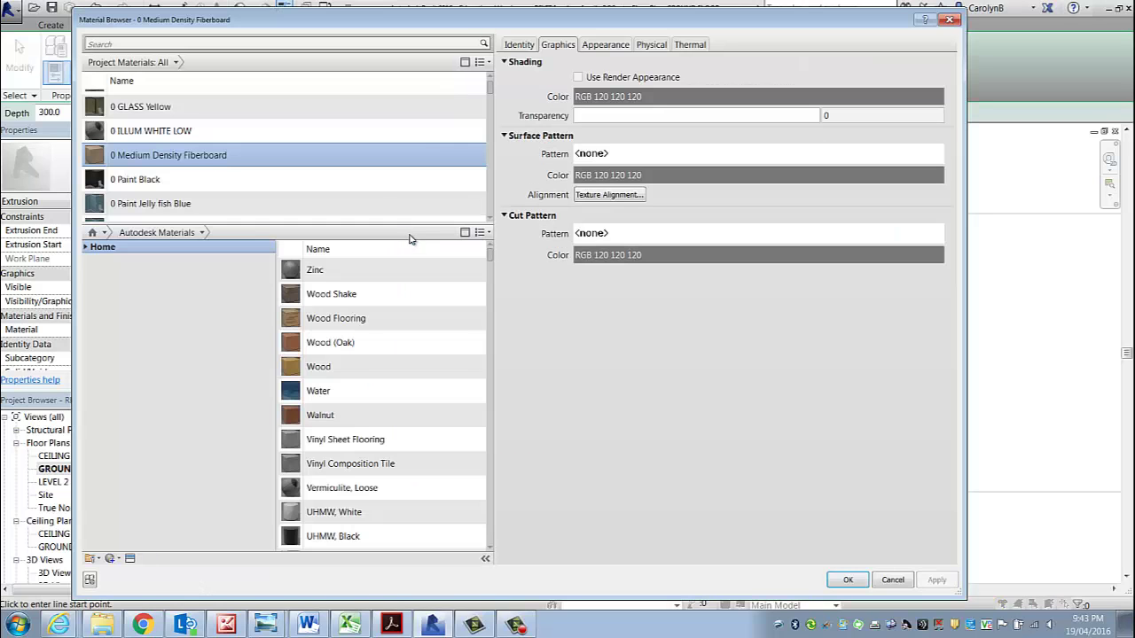
pyautogui.scroll(-1, 418, 157)
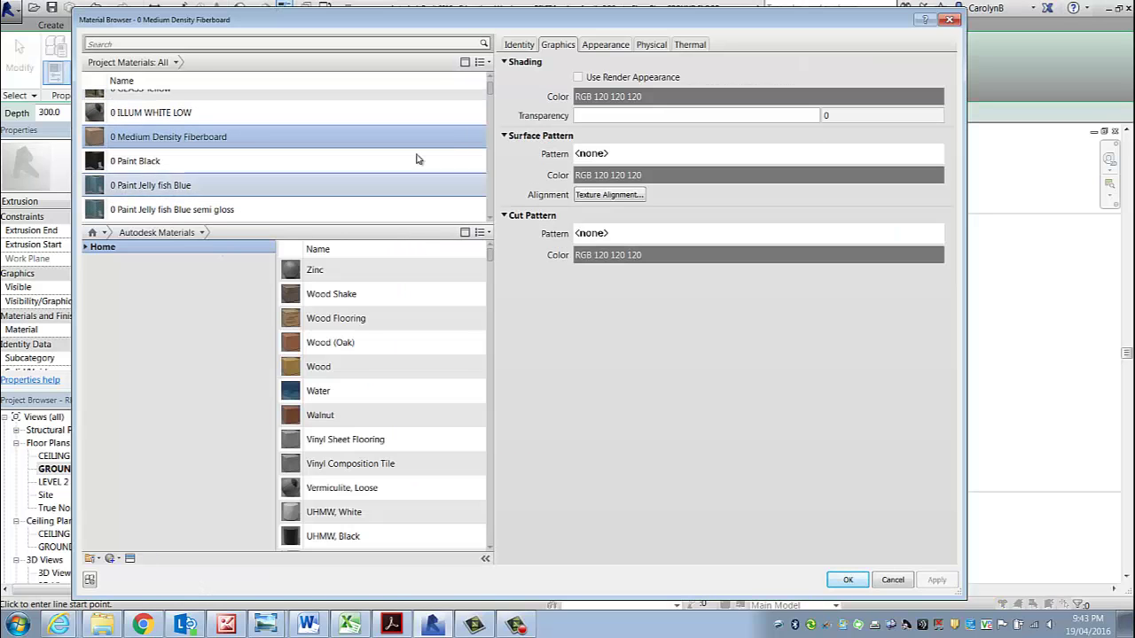
pyautogui.click(205, 162)
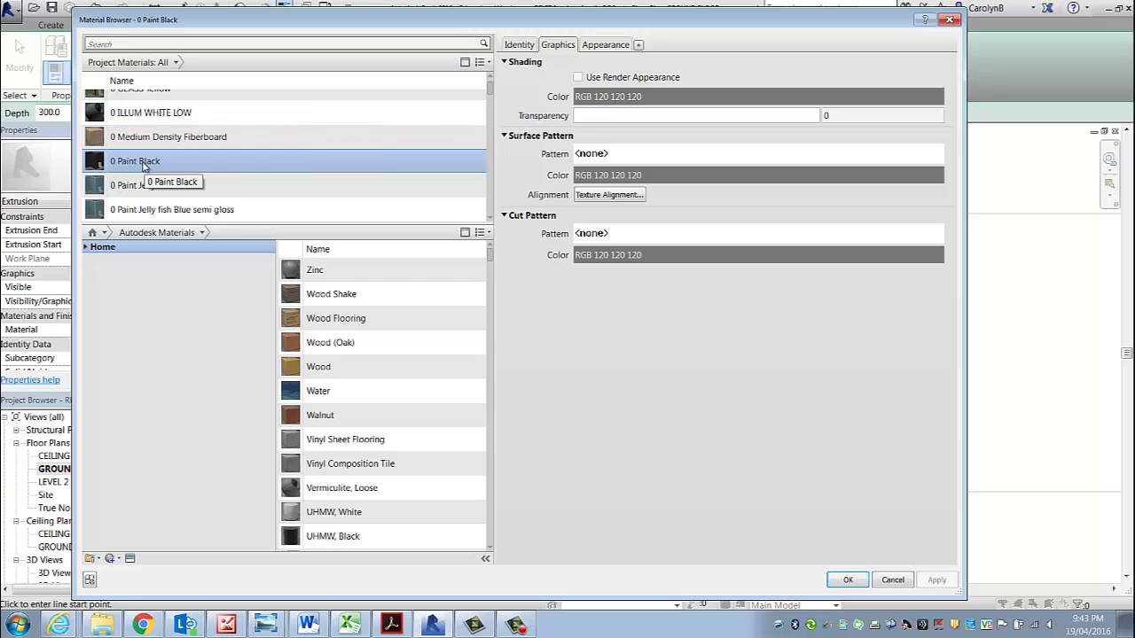
pyautogui.click(848, 580)
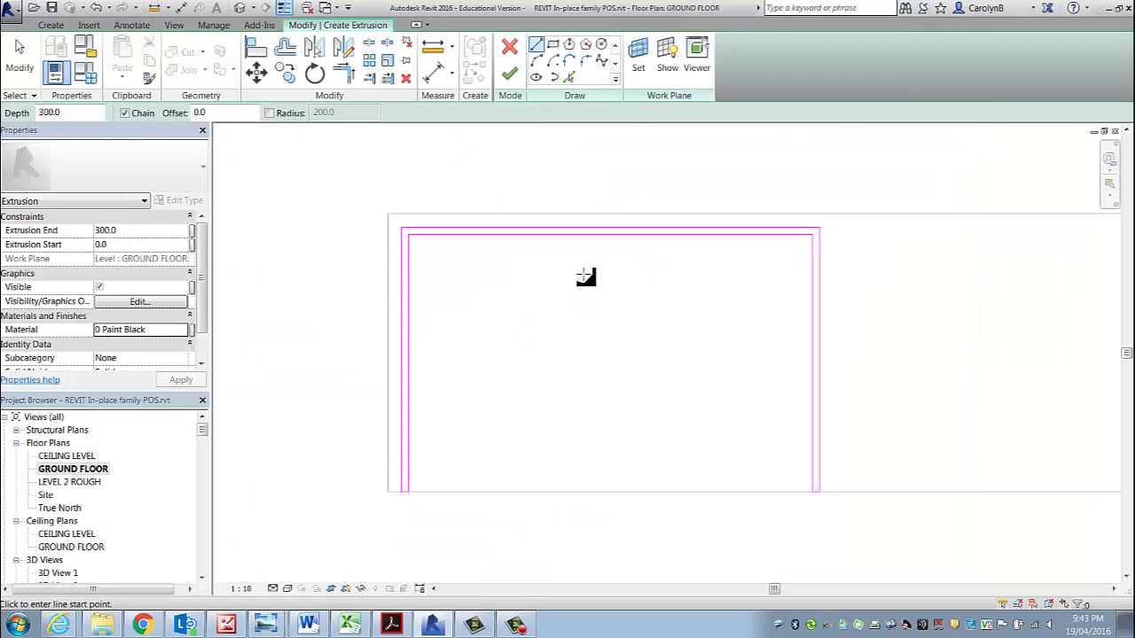
pyautogui.click(509, 75)
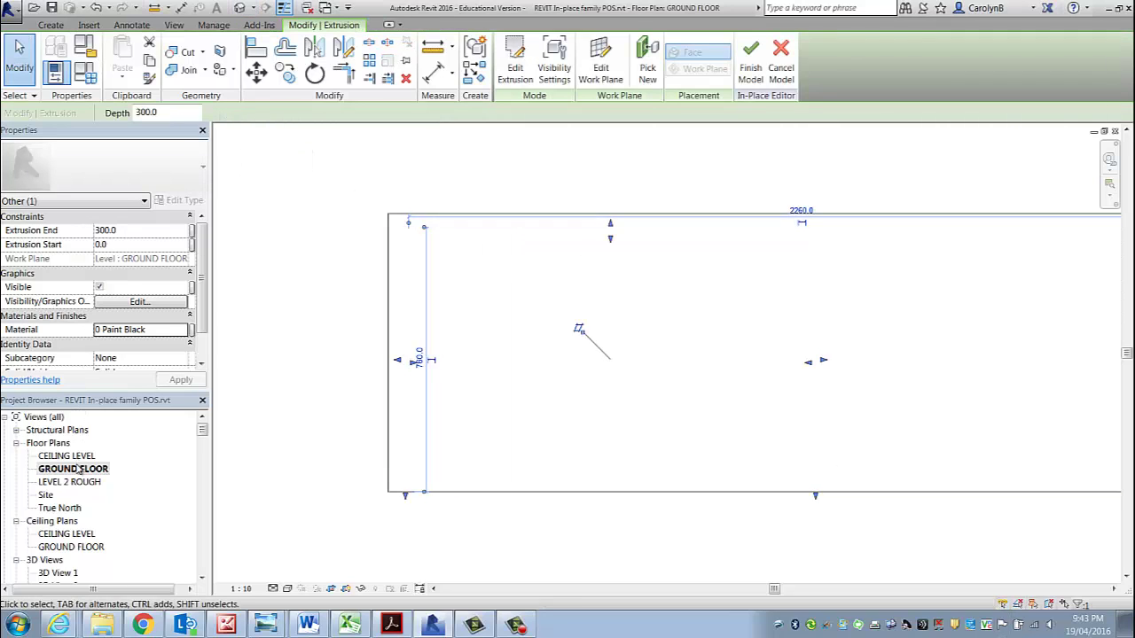
pyautogui.moveTo(203, 432); pyautogui.dragTo(195, 471)
# - In Elevation 1 - a, set the black extrusion's Extrusion Start to 1000
pyautogui.scroll(5, 93, 489)
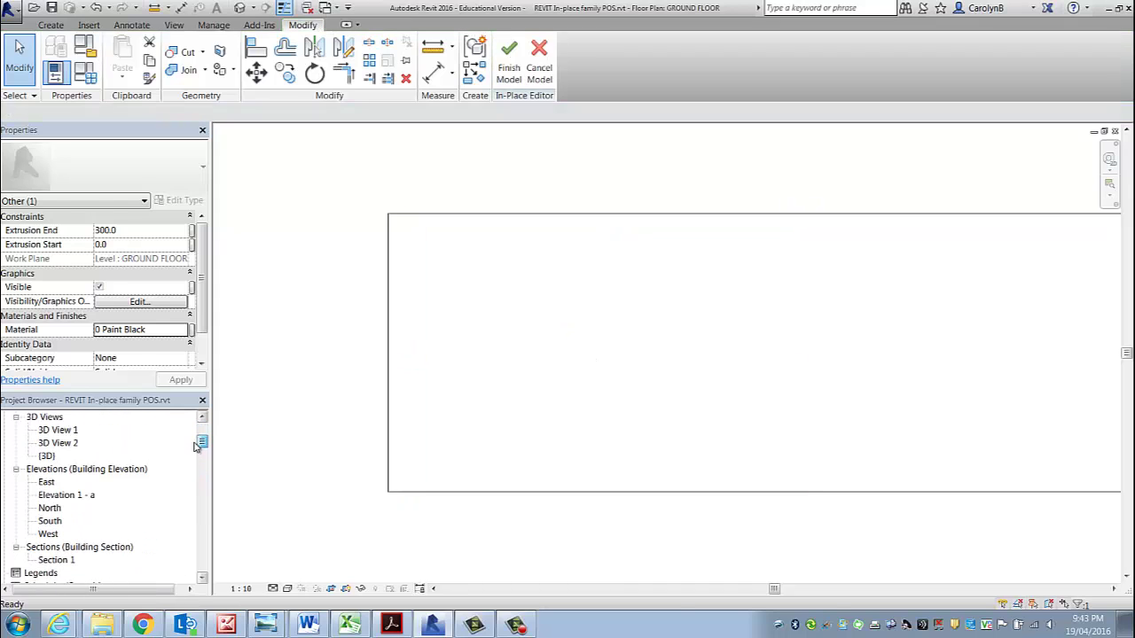
pyautogui.doubleClick(92, 457)
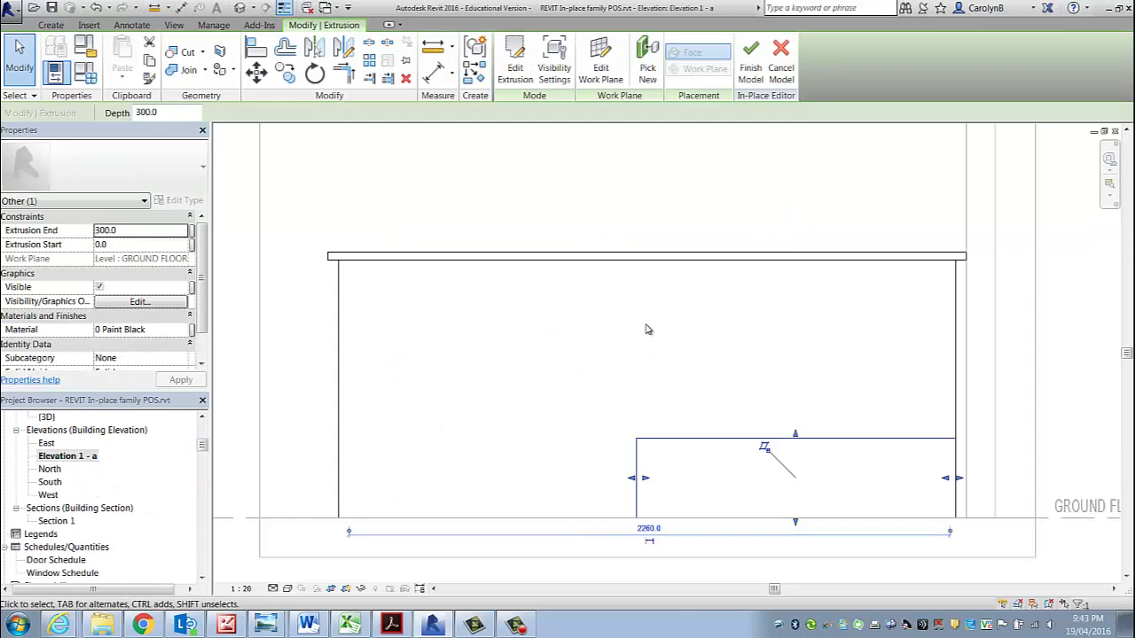
pyautogui.moveTo(648, 329); pyautogui.dragTo(700, 346, button='middle')
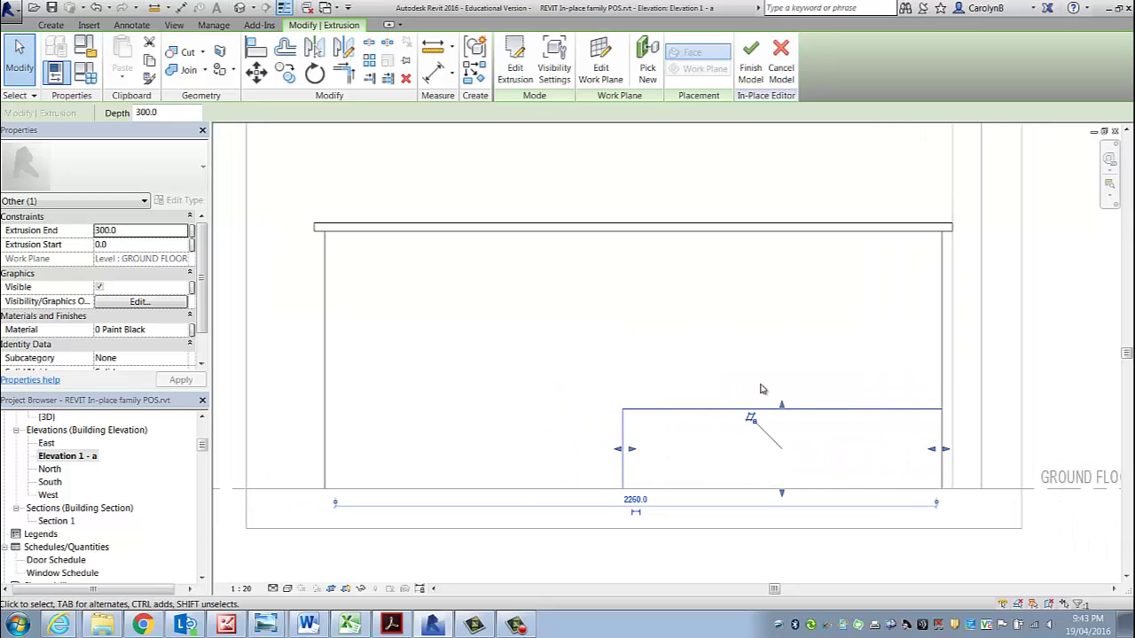
pyautogui.click(119, 245)
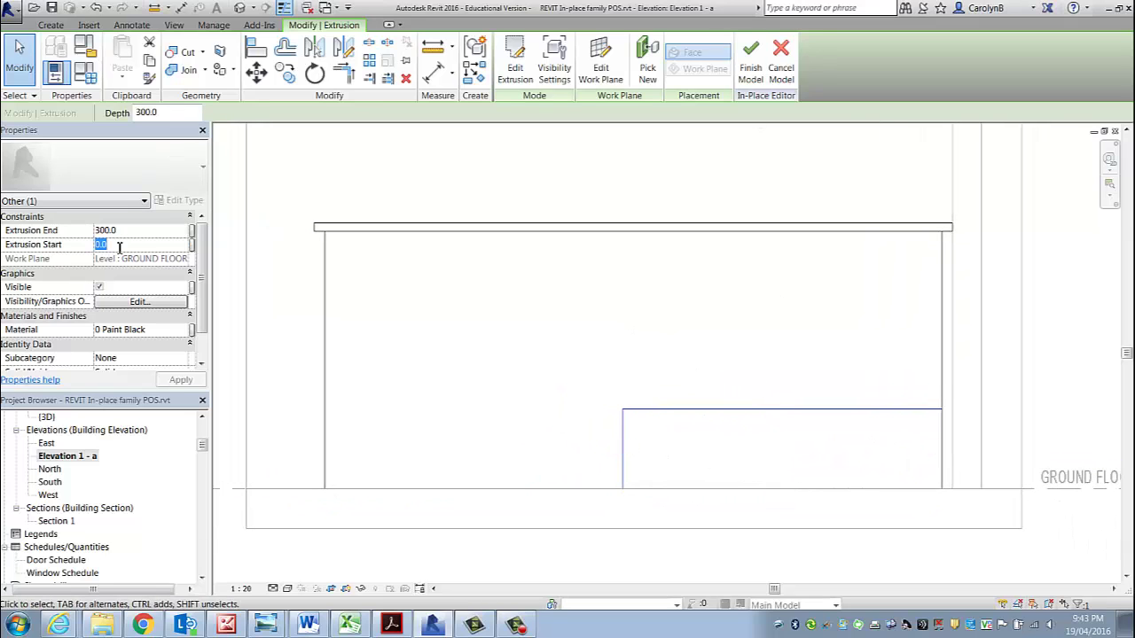
pyautogui.write('1000')
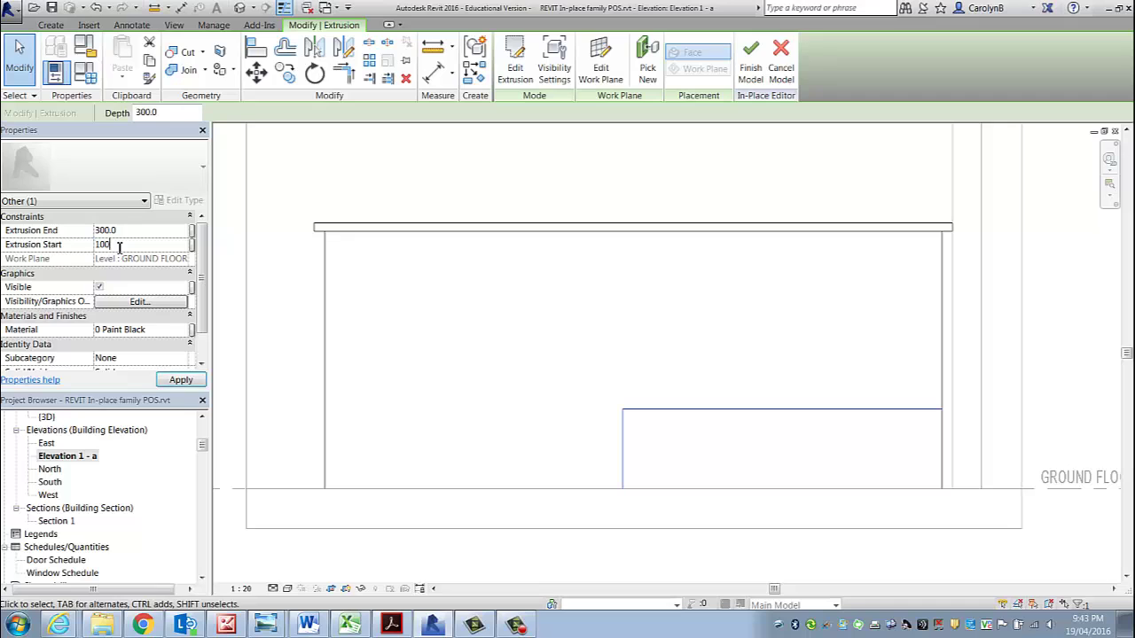
pyautogui.click(138, 231)
# - After checking the reference sketch, set Extrusion End to 1120 and apply
pyautogui.click(265, 624)
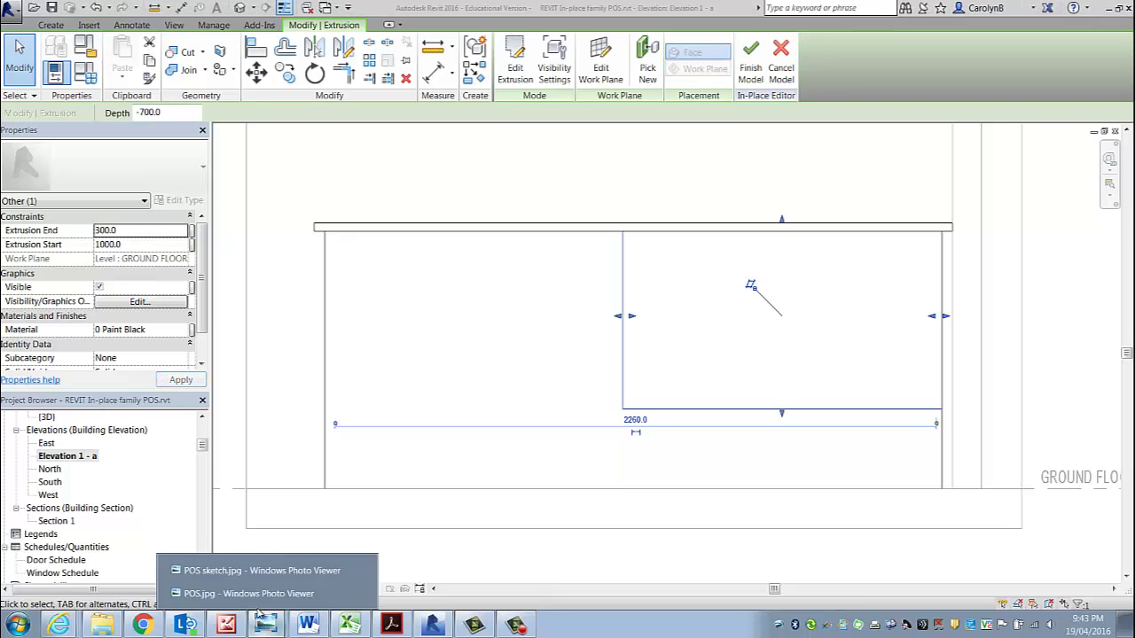
pyautogui.click(240, 567)
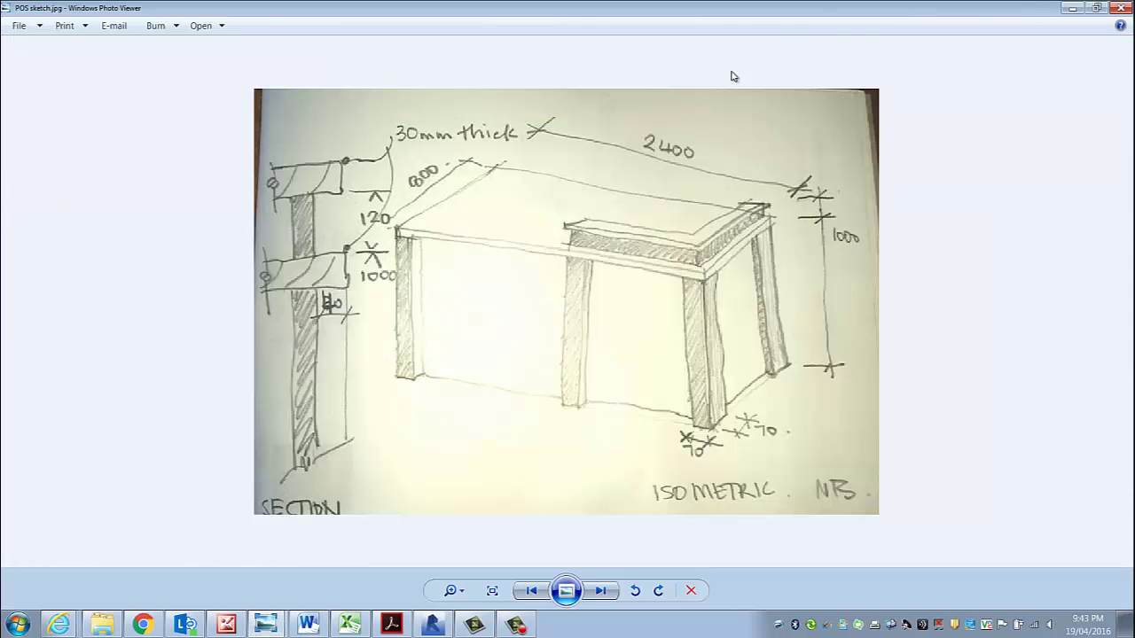
pyautogui.click(1072, 9)
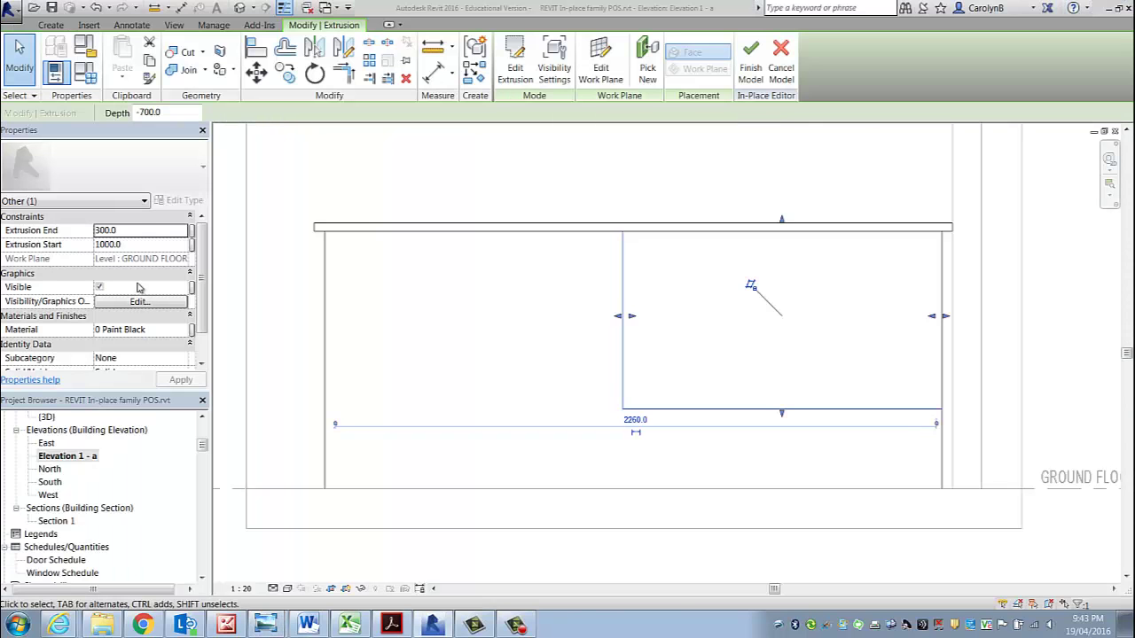
pyautogui.click(135, 231)
pyautogui.write('112')
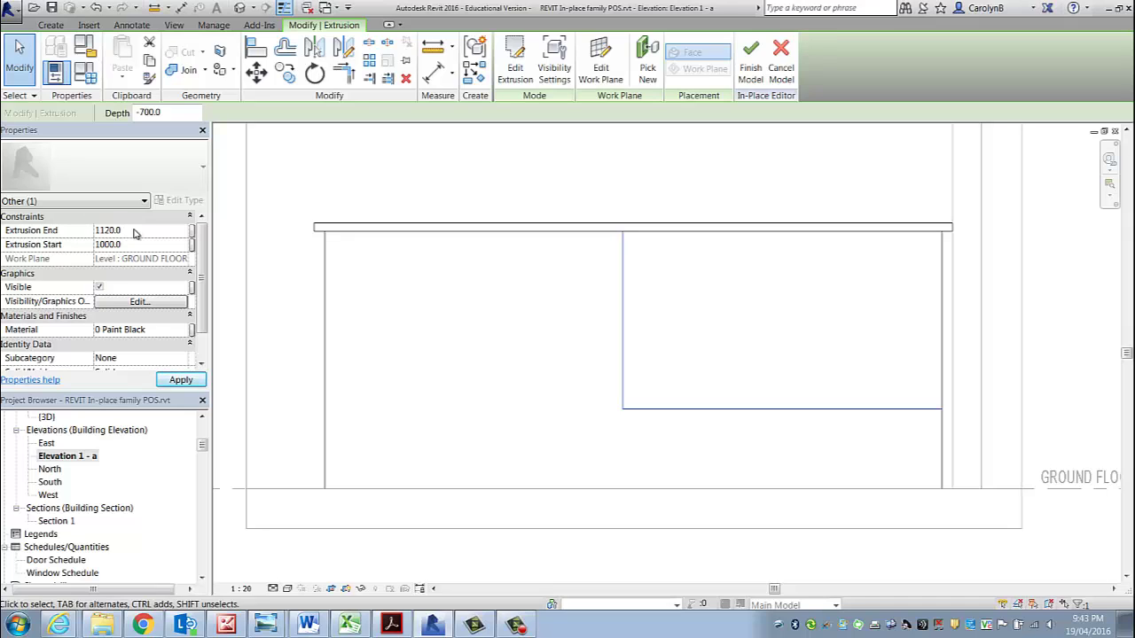
pyautogui.click(165, 385)
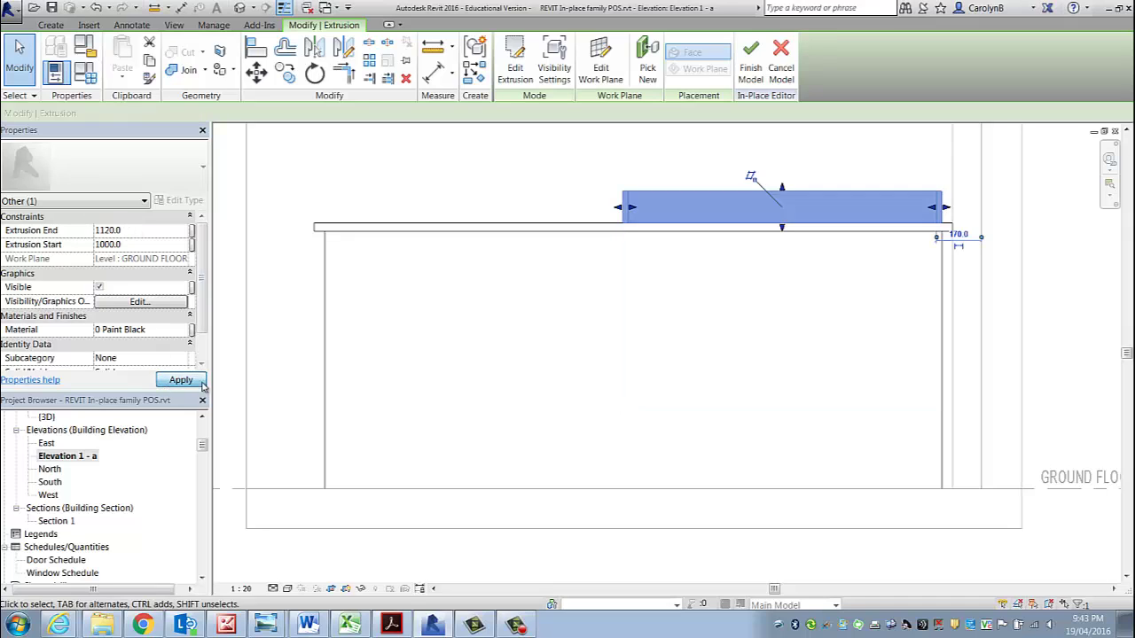
pyautogui.click(534, 181)
pyautogui.scroll(-2, 536, 200)
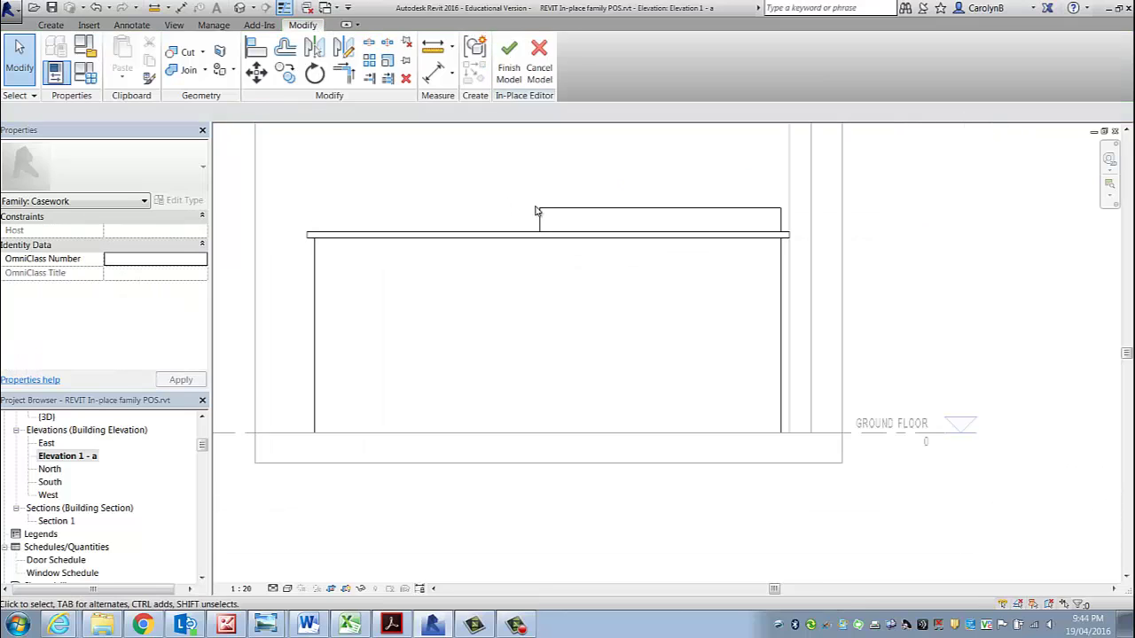
# - Add a stacked aligned dimension string (970, 30, 120) to the right of the desk
pyautogui.click(182, 7)
pyautogui.click(750, 434)
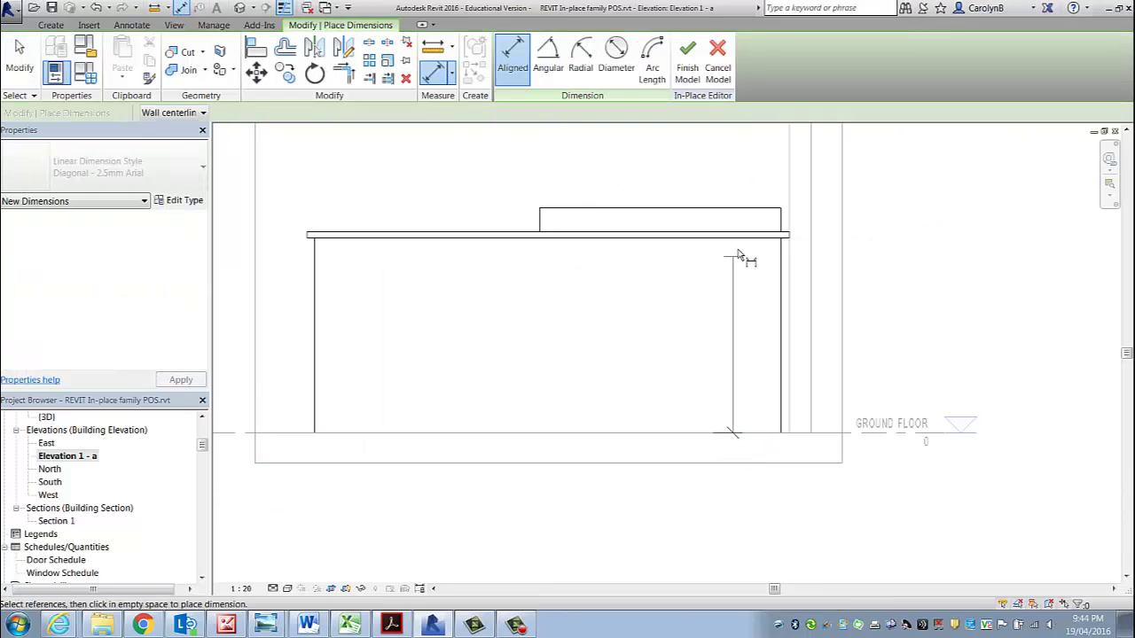
pyautogui.click(743, 238)
pyautogui.click(749, 232)
pyautogui.click(749, 209)
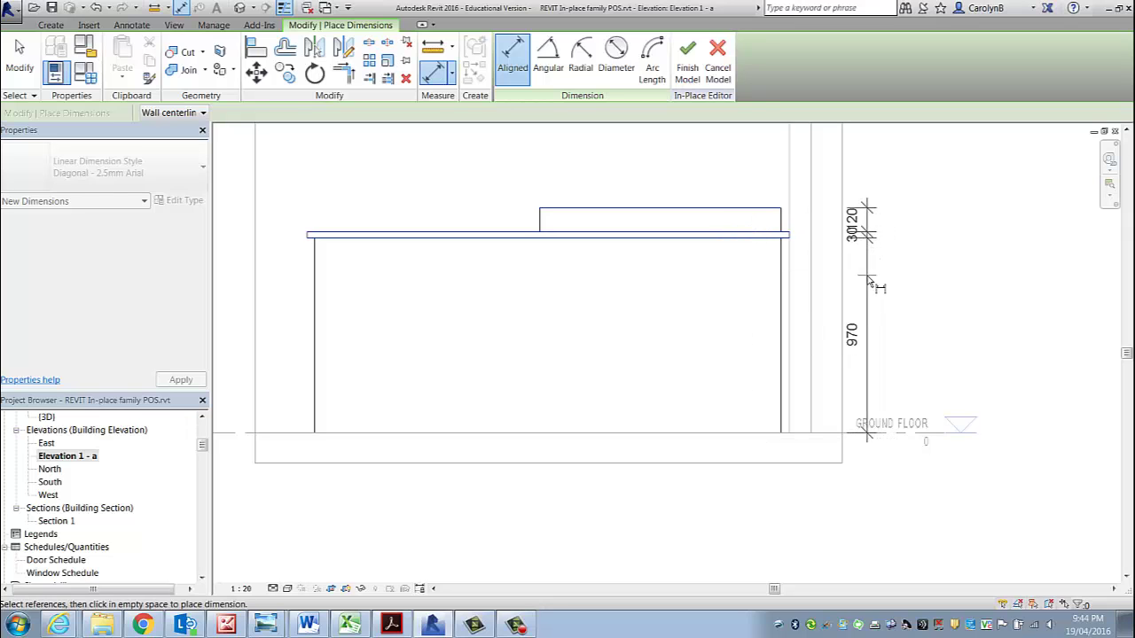
pyautogui.click(872, 282)
pyautogui.press('Escape')
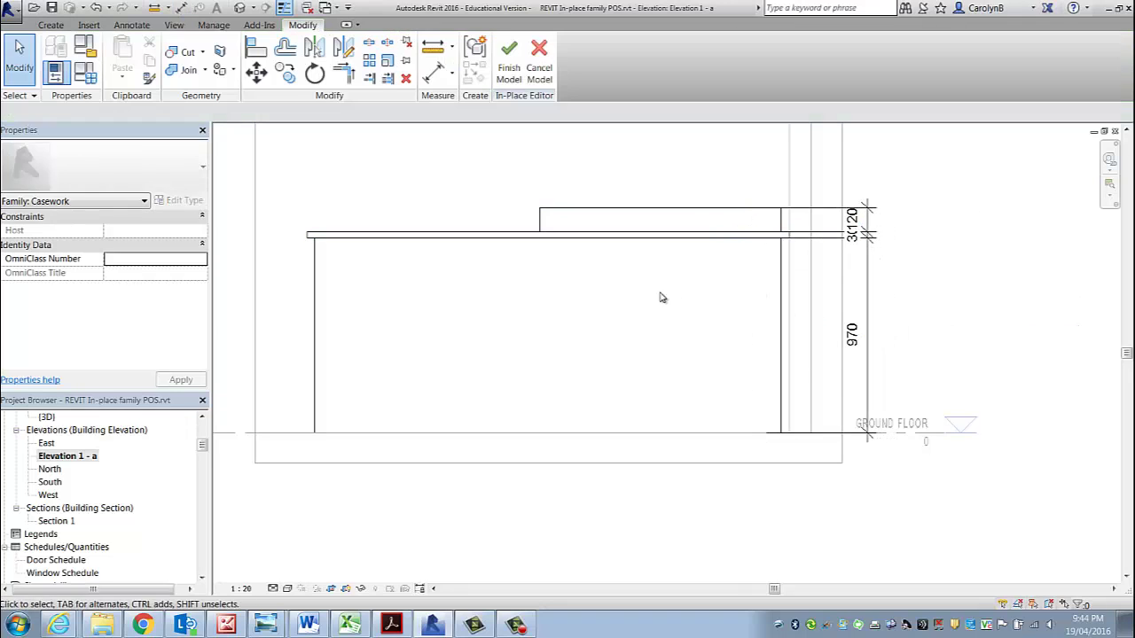
pyautogui.scroll(-1, 589, 457)
pyautogui.moveTo(873, 361); pyautogui.dragTo(887, 357)
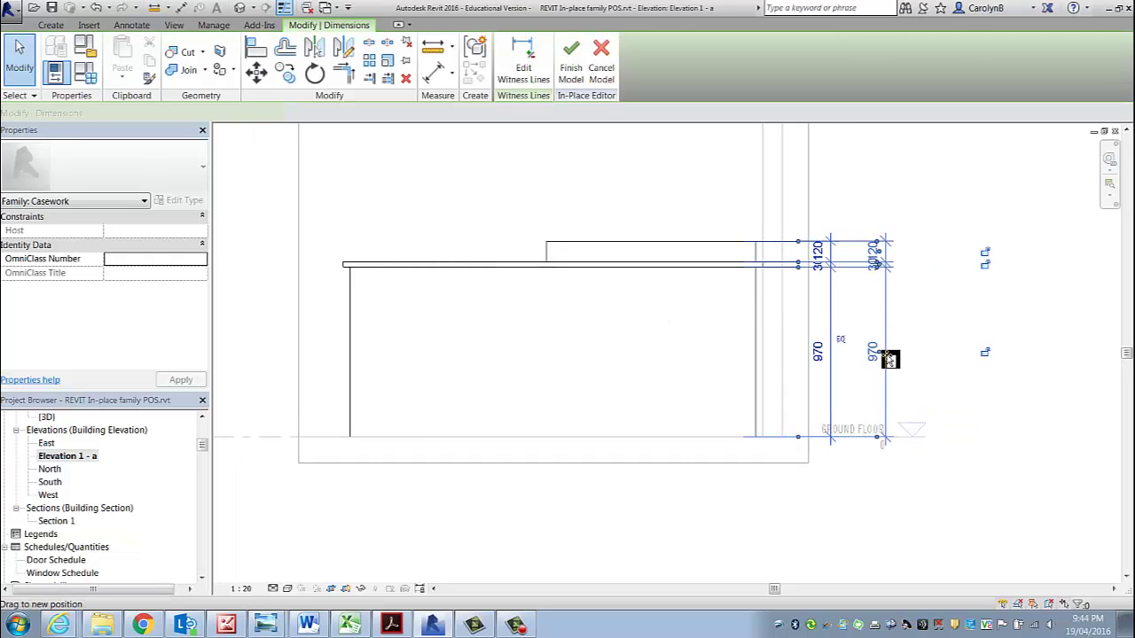
pyautogui.press('Escape')
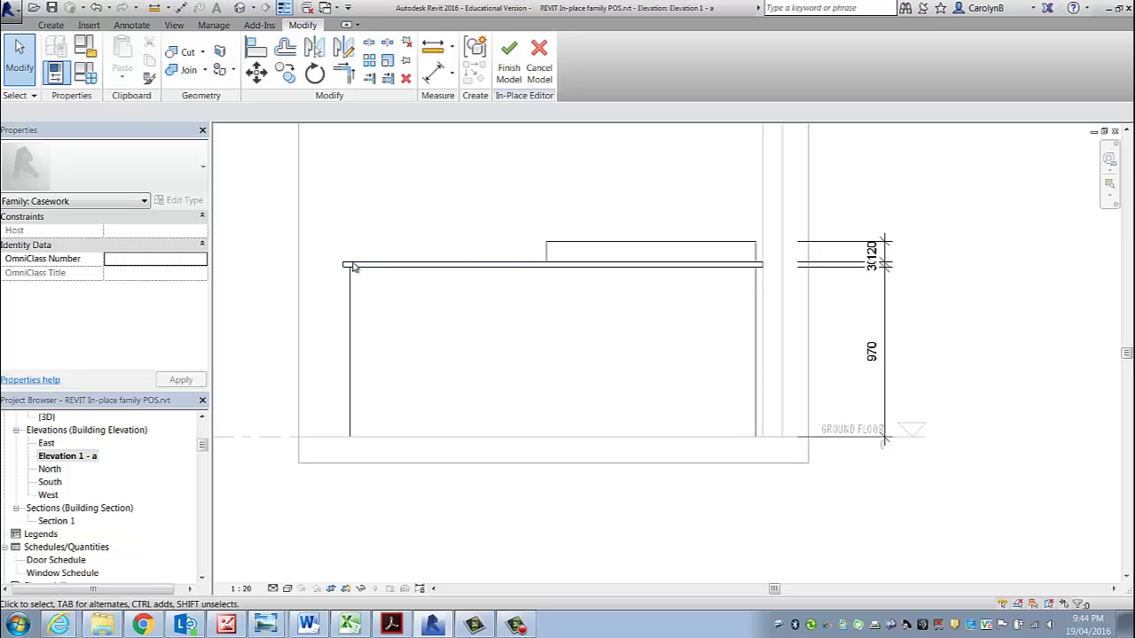
# - Add an overall 1000 height dimension from floor to desk top on the left
pyautogui.click(180, 8)
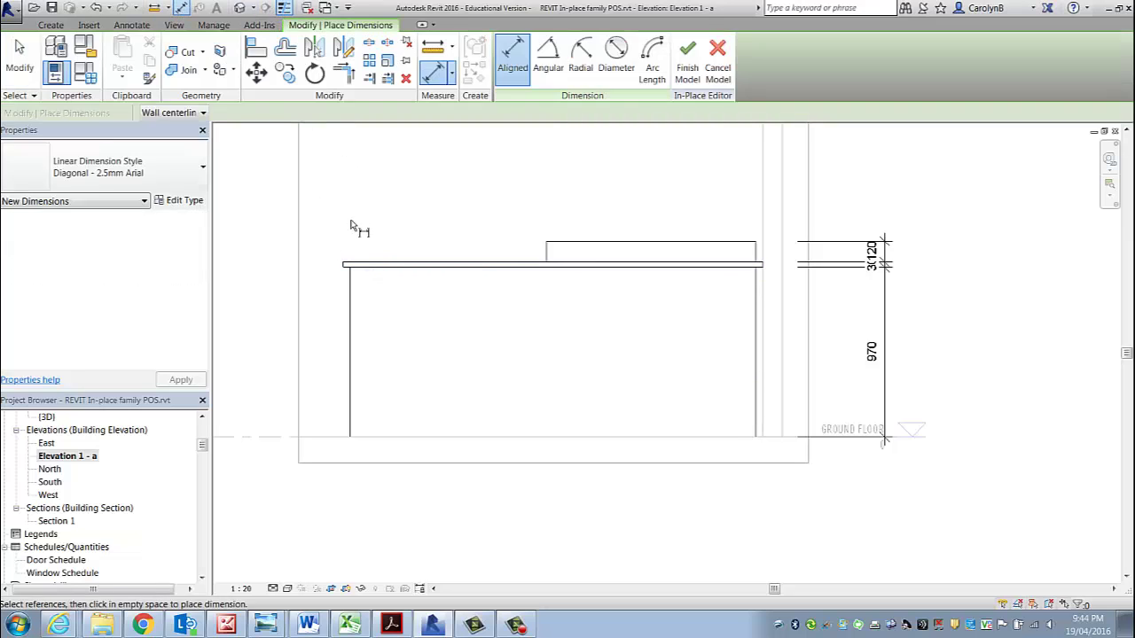
pyautogui.click(365, 264)
pyautogui.click(324, 440)
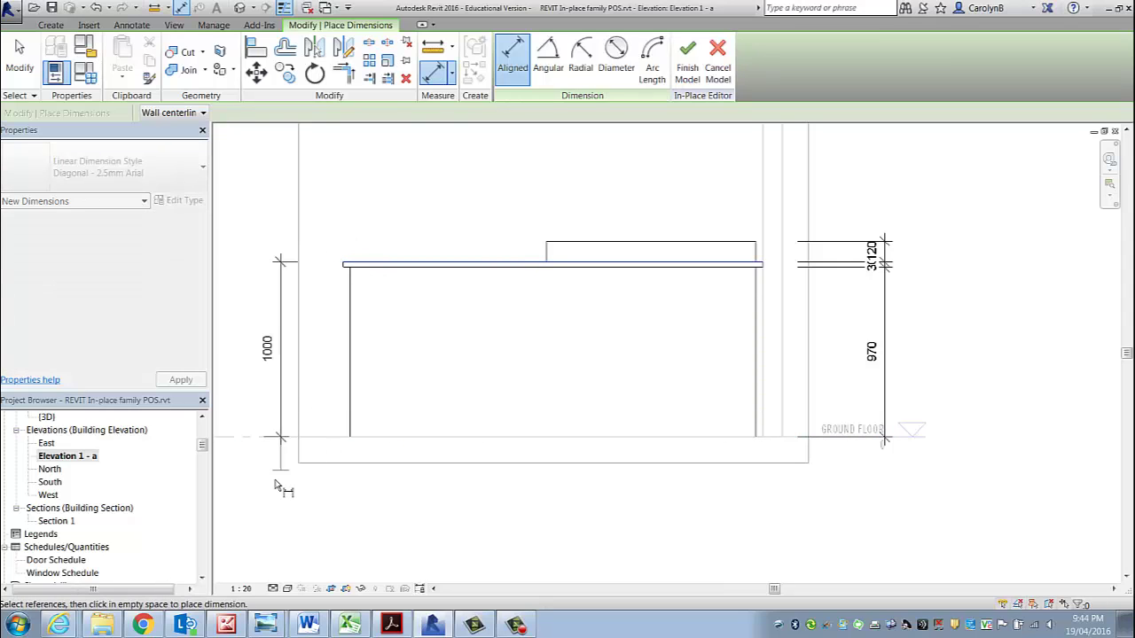
pyautogui.click(270, 479)
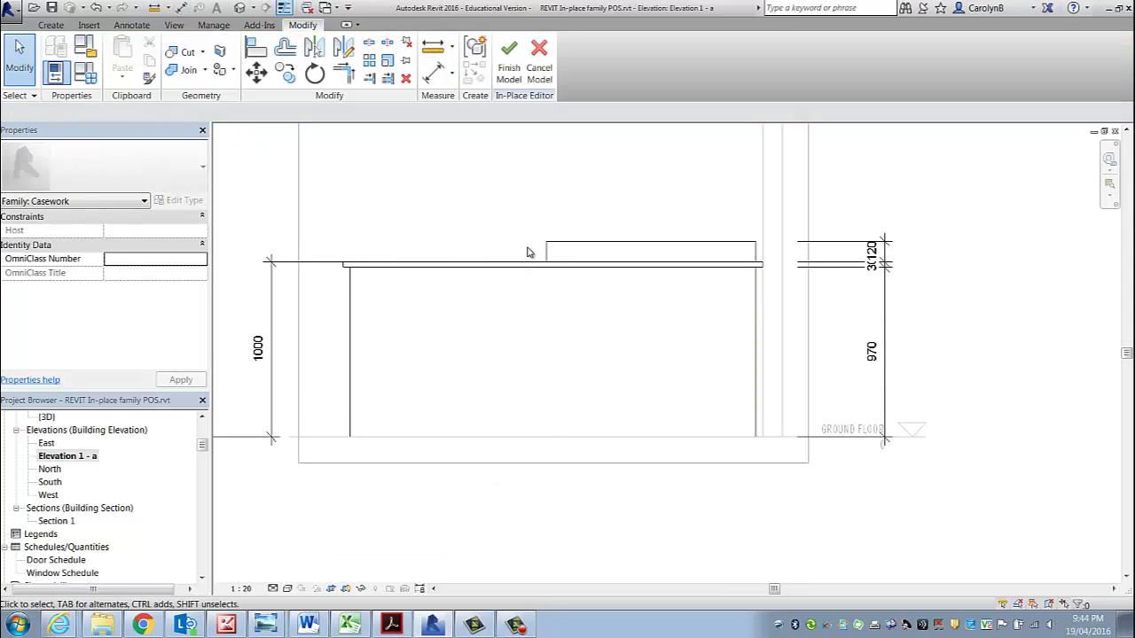